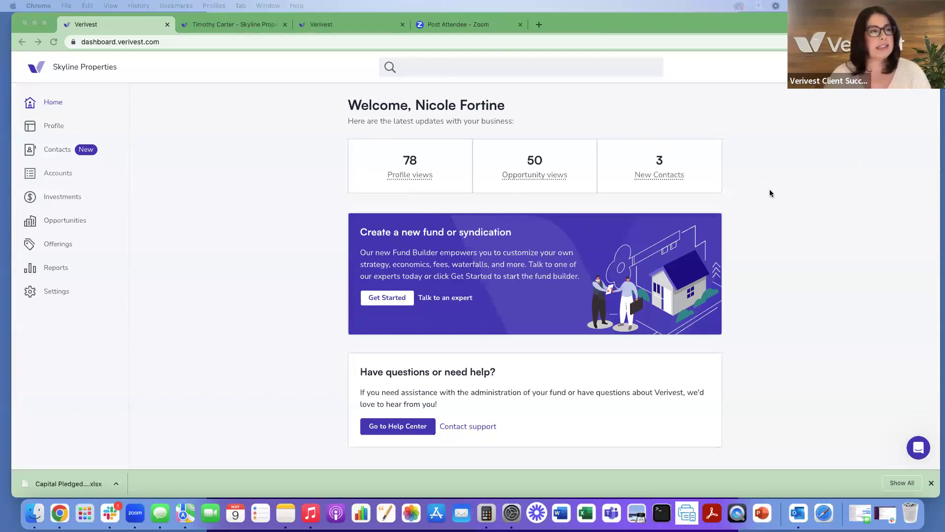
# Step: Open the Skyline Properties profile and review its overview, opportunities, principal and track record sections
pyautogui.scroll(-1, 772, 193)
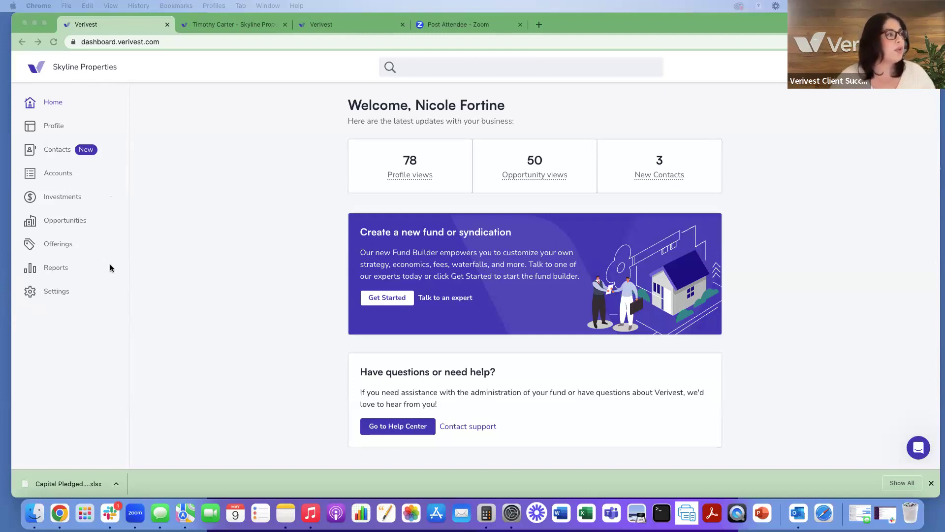
pyautogui.click(54, 126)
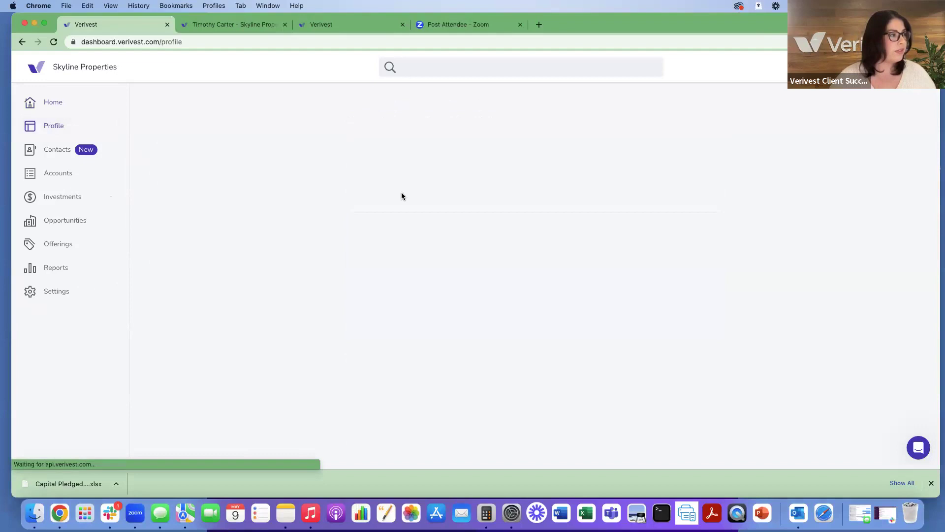
pyautogui.scroll(-1, 857, 200)
pyautogui.scroll(1, 857, 201)
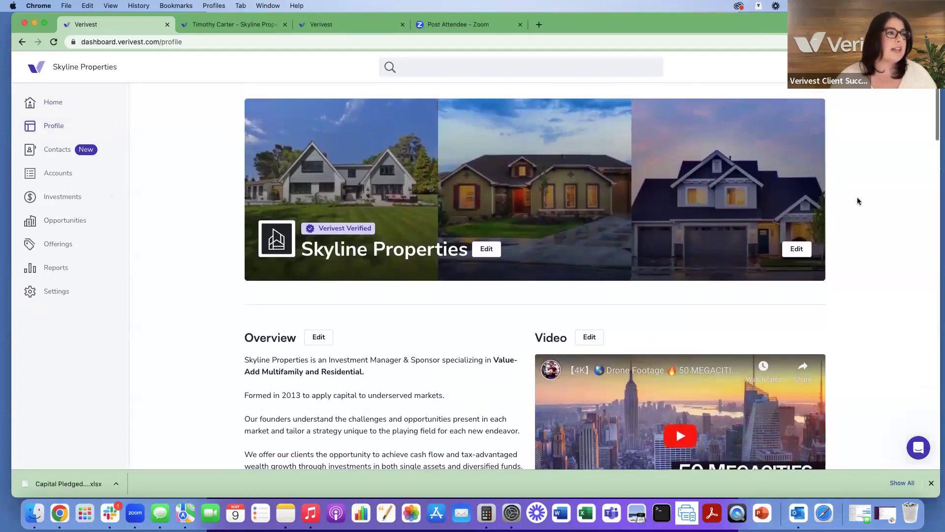
pyautogui.scroll(-6, 858, 200)
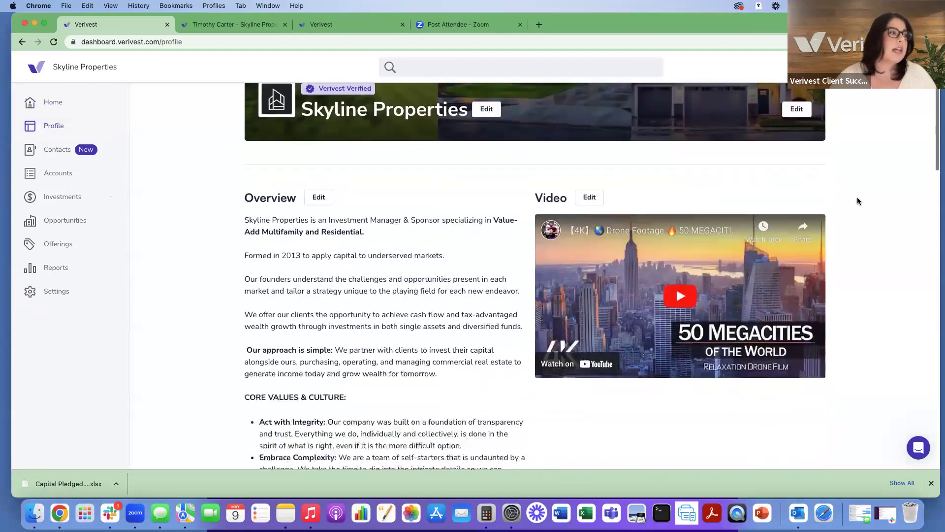
pyautogui.scroll(-10, 857, 201)
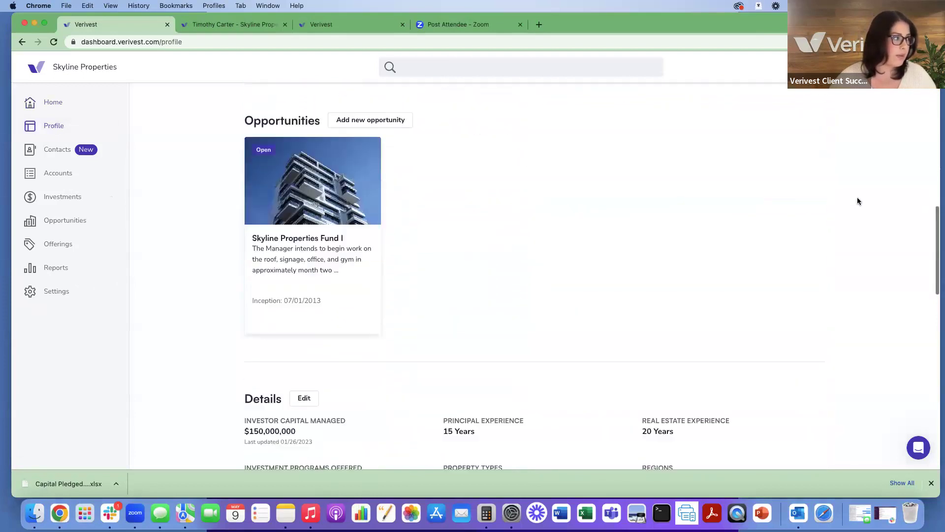
pyautogui.scroll(-13, 858, 201)
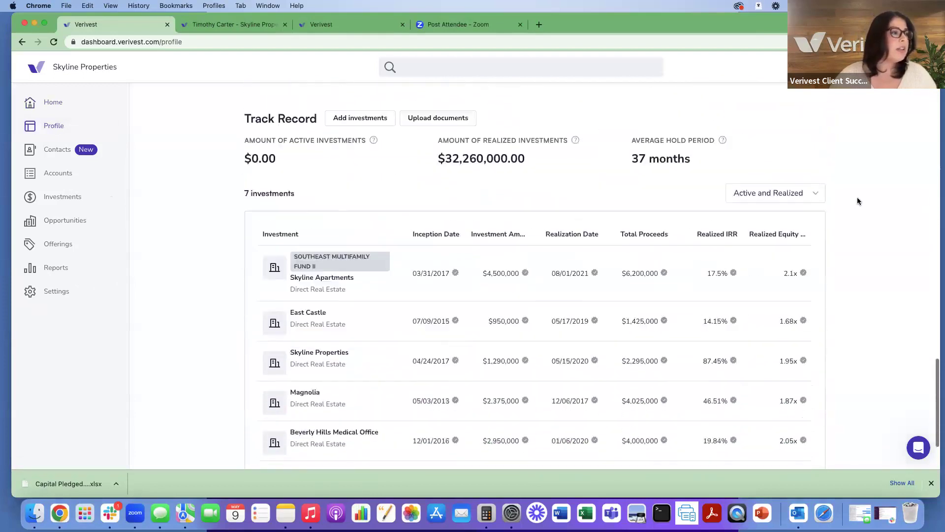
pyautogui.scroll(6, 858, 201)
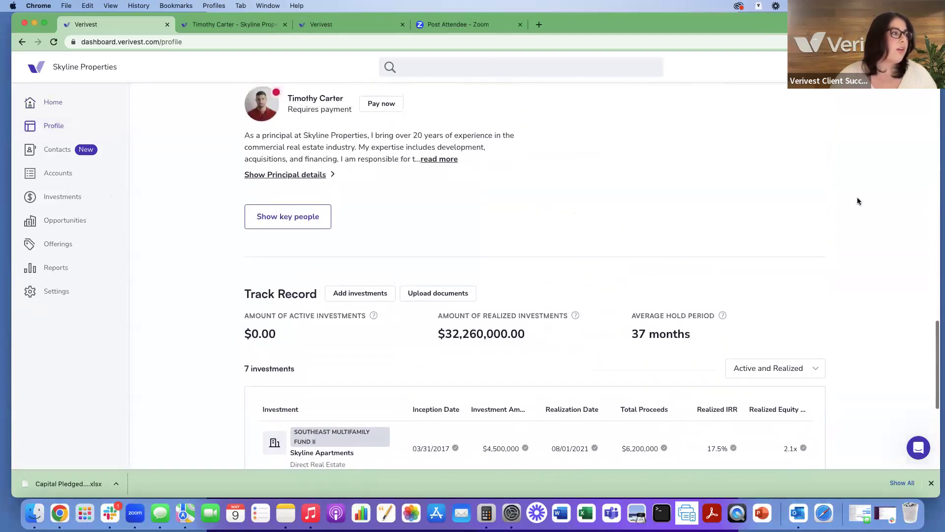
pyautogui.scroll(17, 857, 201)
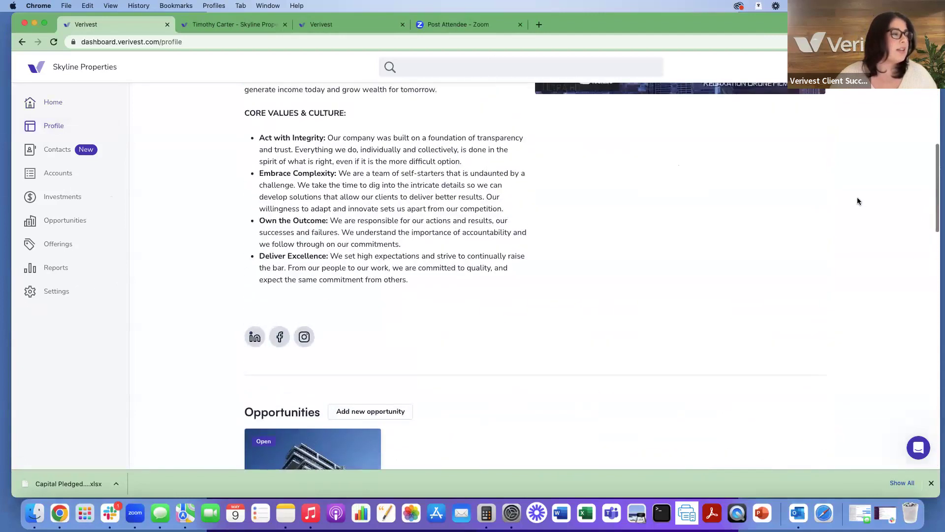
pyautogui.scroll(7, 858, 201)
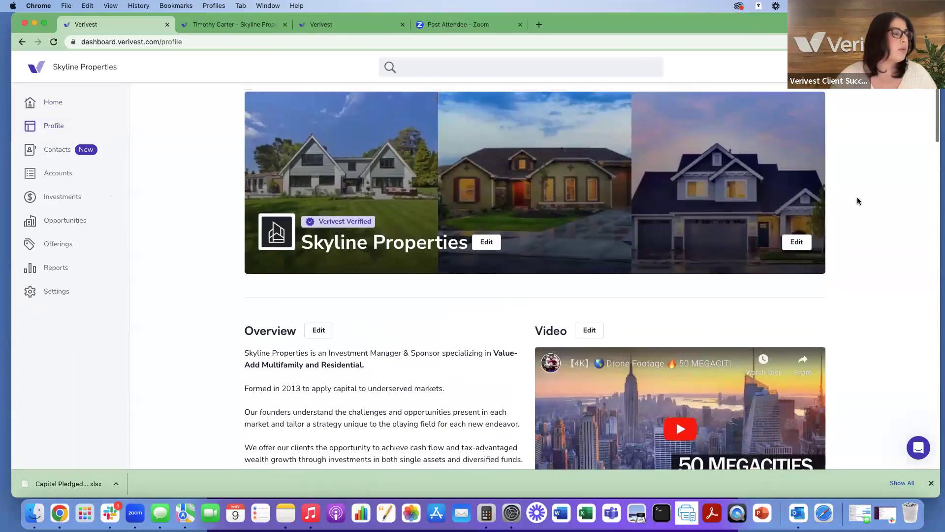
pyautogui.click(290, 239)
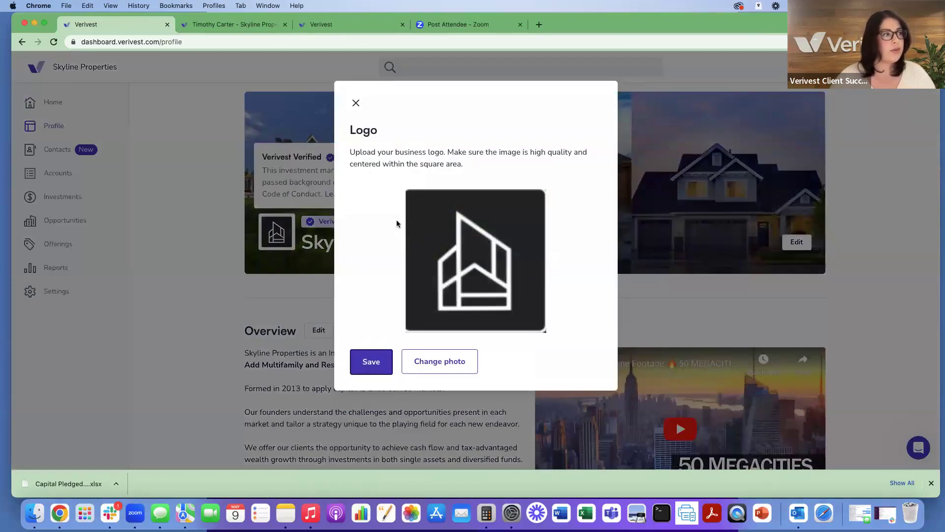
pyautogui.click(354, 103)
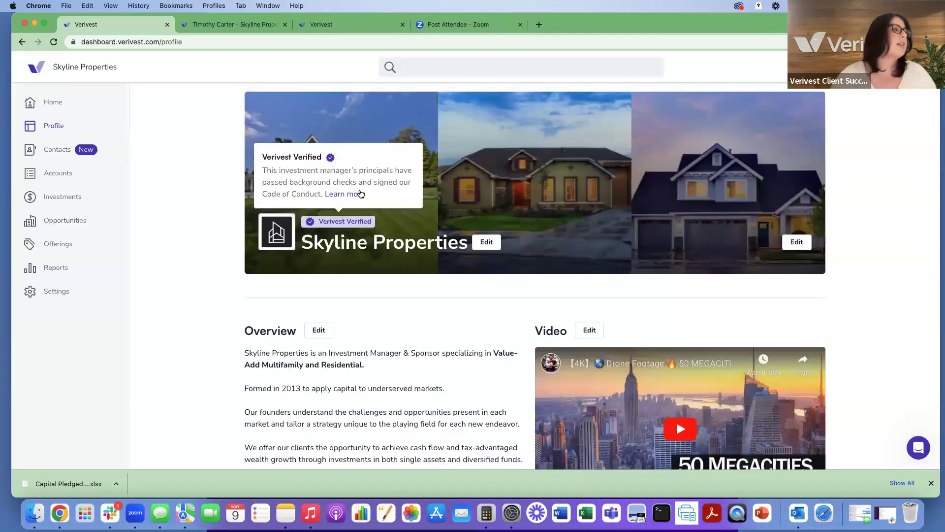
pyautogui.click(485, 243)
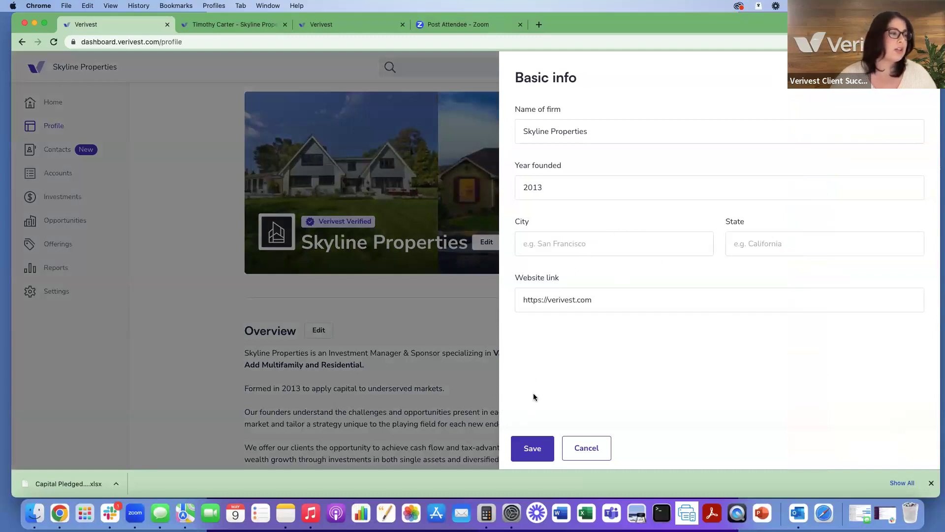
pyautogui.click(534, 450)
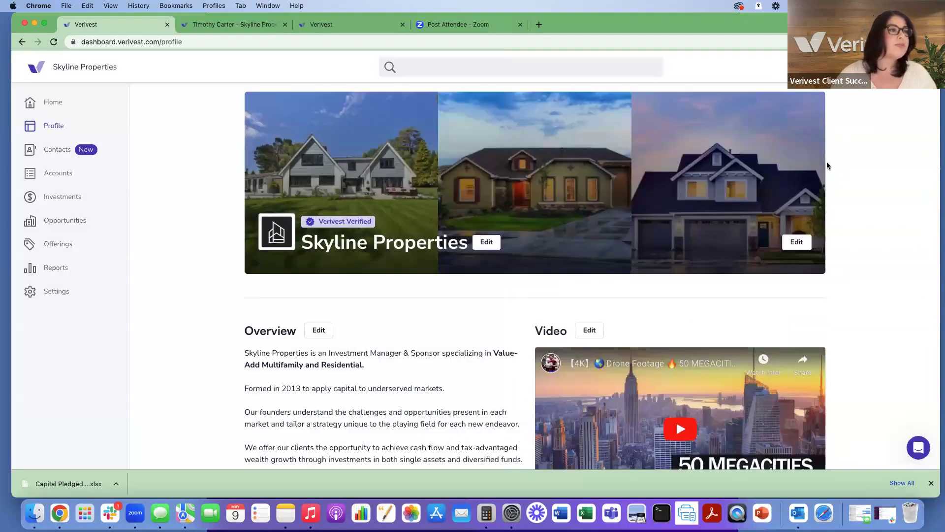
# Step: Edit the Skyline Properties profile banner and save its three house images
pyautogui.click(798, 243)
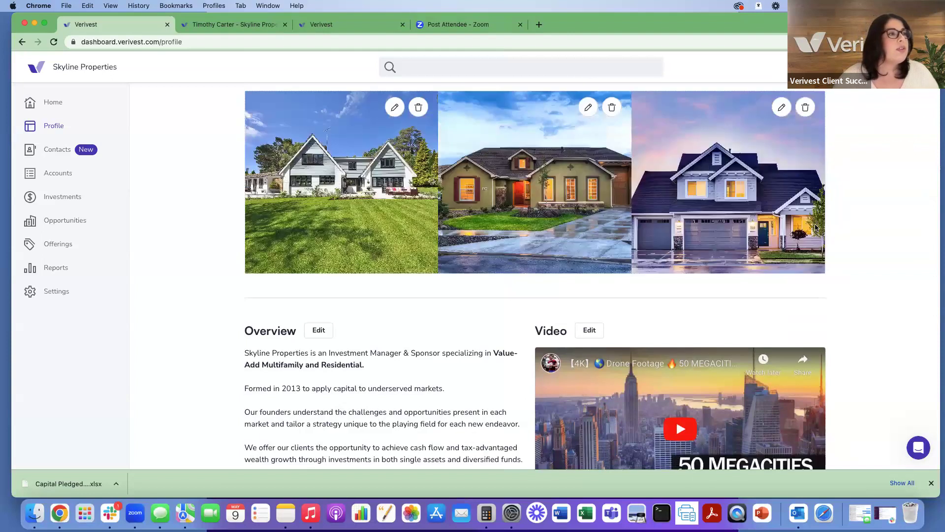
pyautogui.scroll(2, 807, 236)
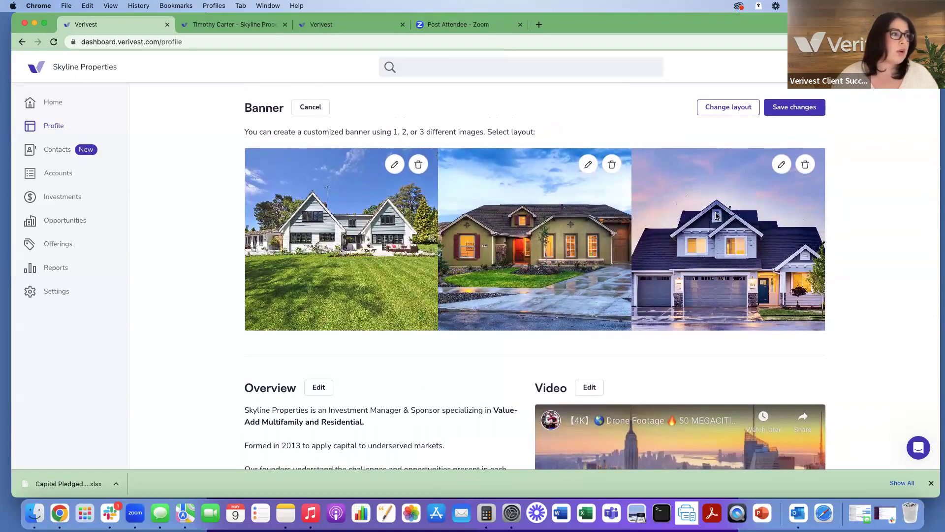
pyautogui.click(789, 108)
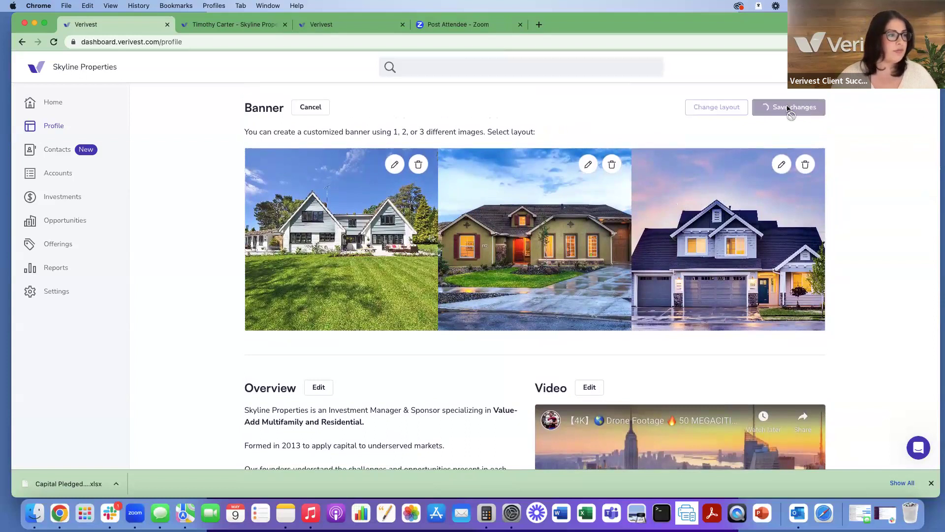
pyautogui.scroll(-5, 757, 215)
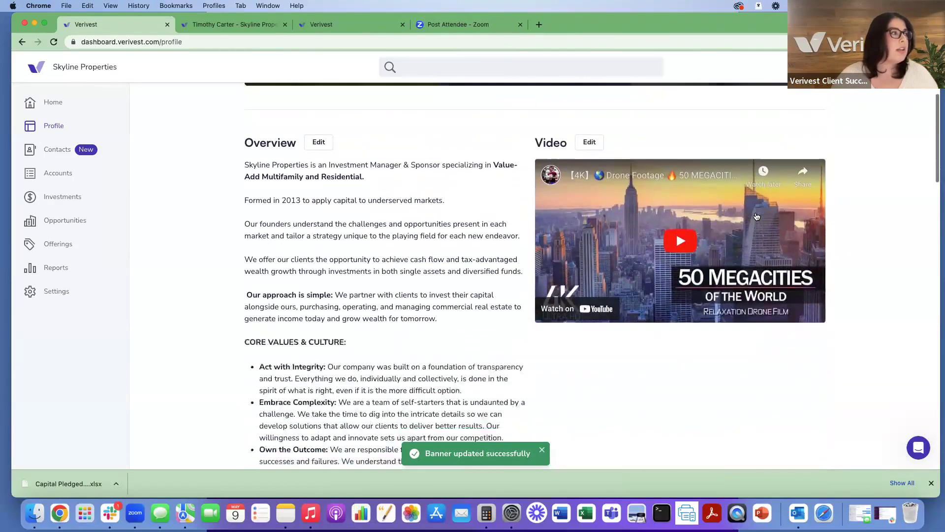
pyautogui.scroll(1, 757, 215)
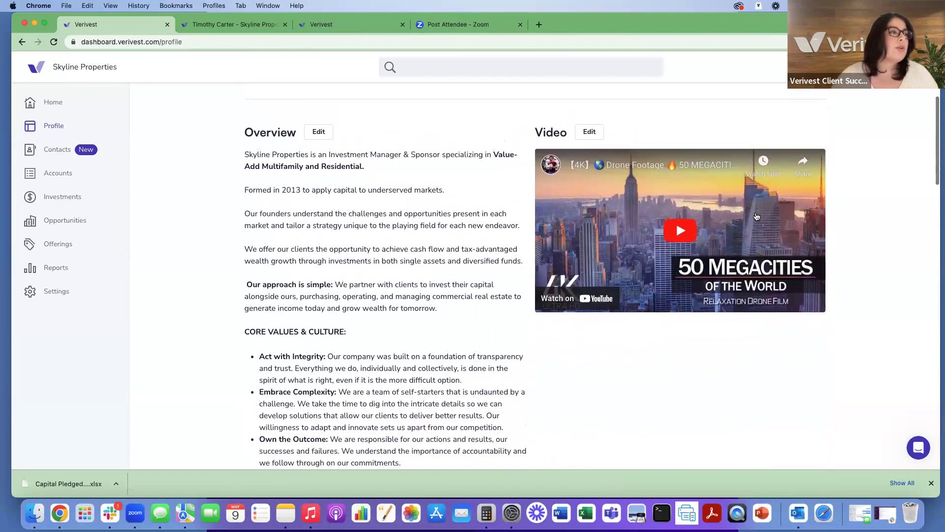
pyautogui.scroll(-1, 756, 217)
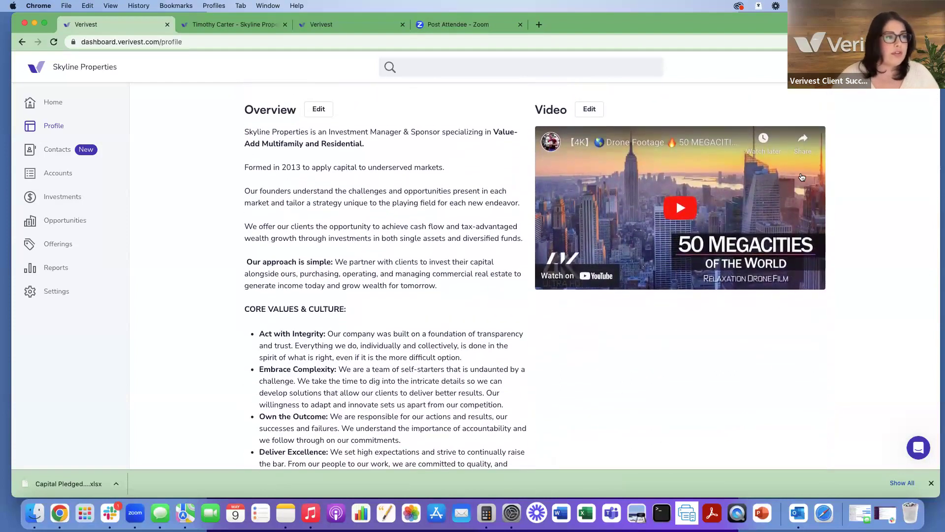
pyautogui.scroll(-1, 448, 214)
pyautogui.scroll(-3, 449, 211)
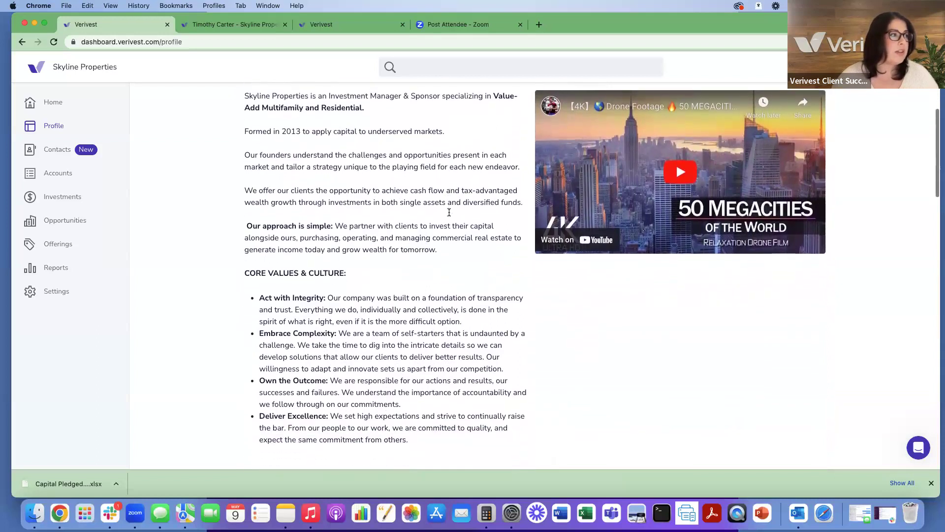
pyautogui.scroll(3, 449, 211)
pyautogui.scroll(2, 449, 212)
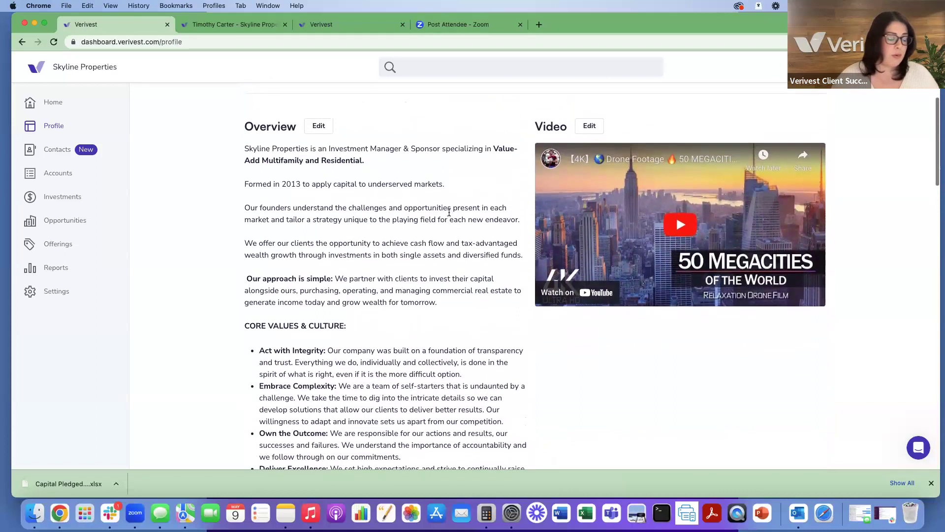
pyautogui.scroll(-2, 449, 212)
pyautogui.scroll(1, 449, 212)
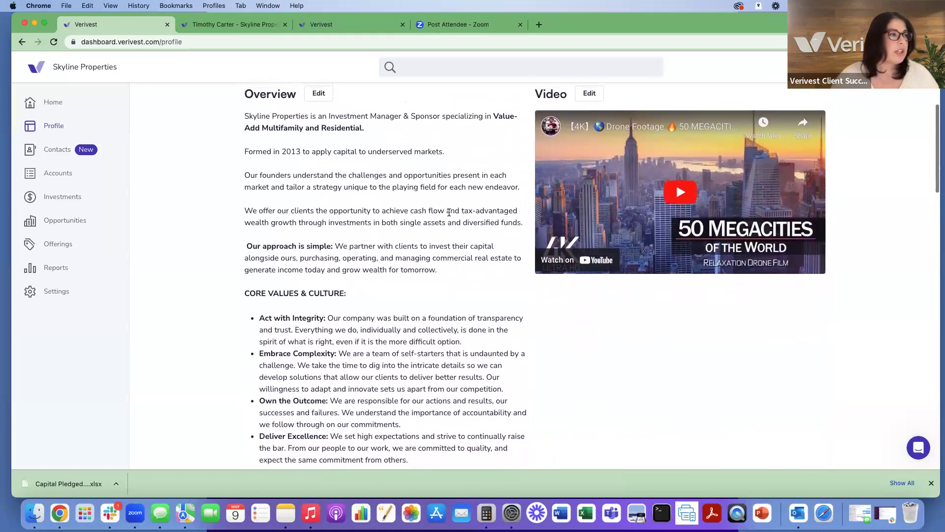
pyautogui.scroll(-2, 449, 211)
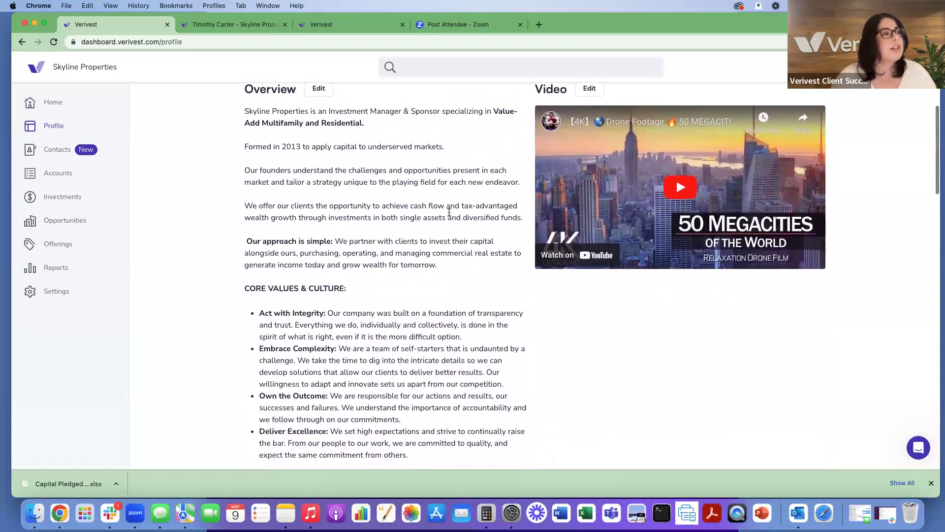
pyautogui.scroll(2, 449, 212)
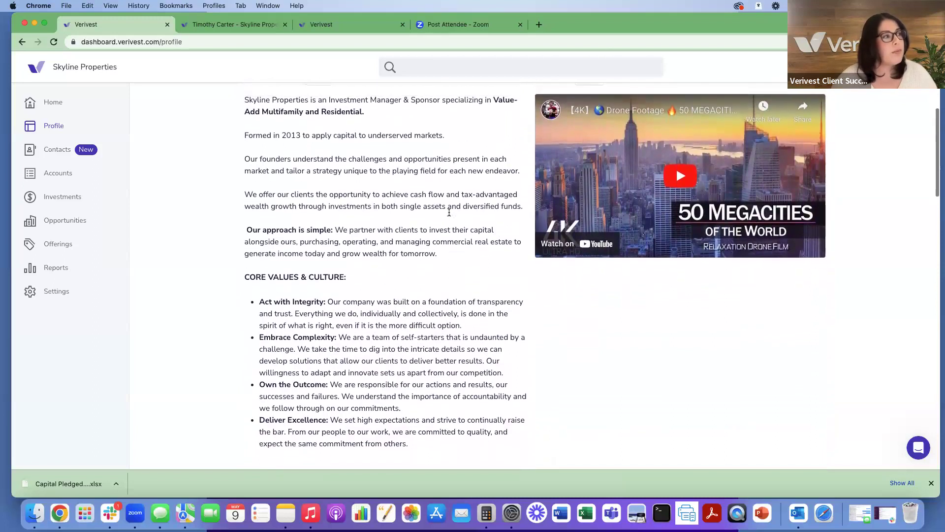
pyautogui.scroll(-3, 449, 212)
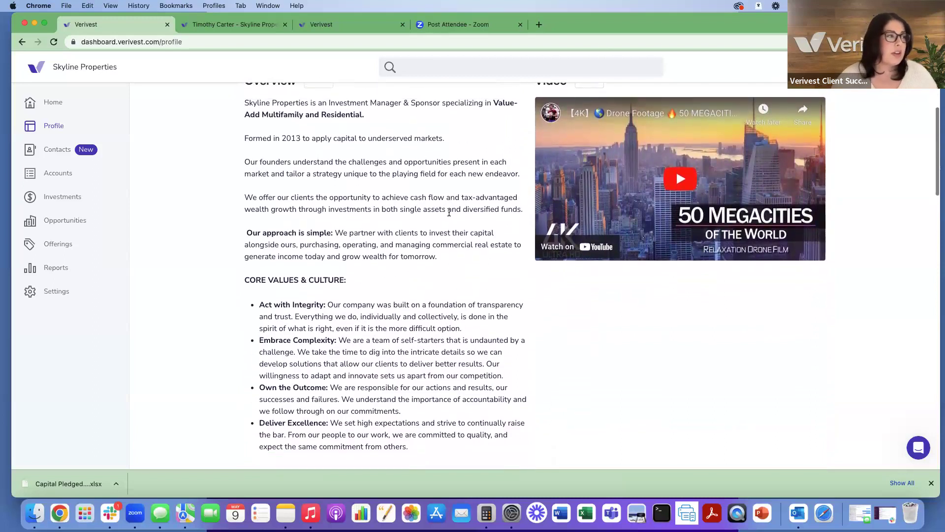
pyautogui.scroll(3, 449, 213)
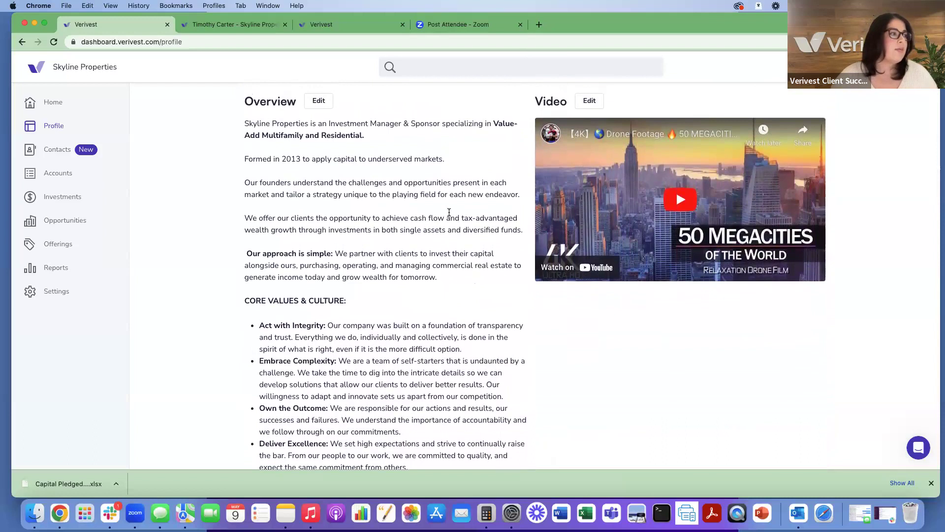
pyautogui.scroll(-1, 449, 213)
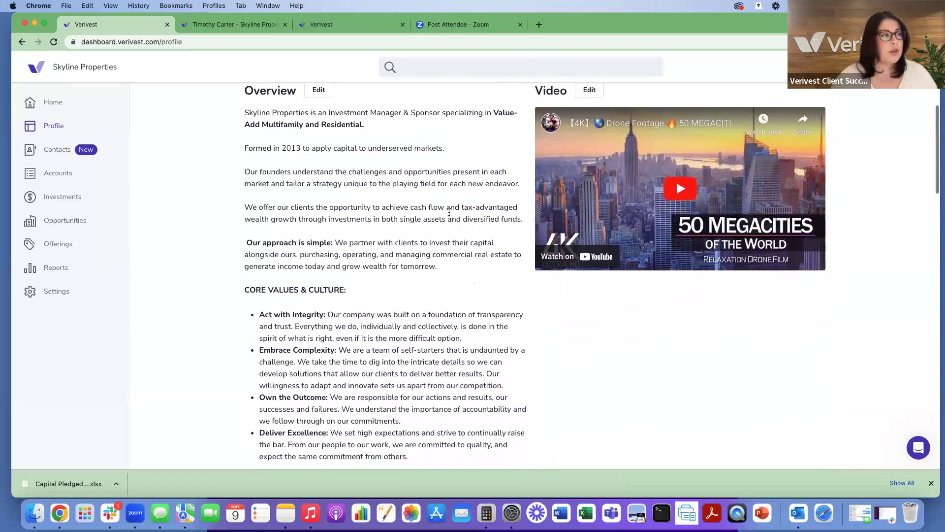
pyautogui.scroll(-4, 449, 212)
pyautogui.scroll(-20, 449, 212)
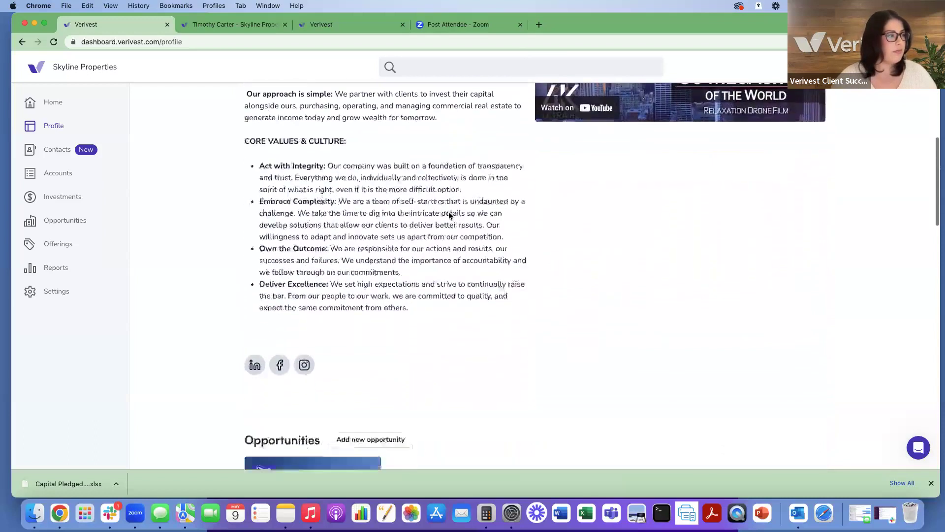
pyautogui.scroll(-4, 449, 215)
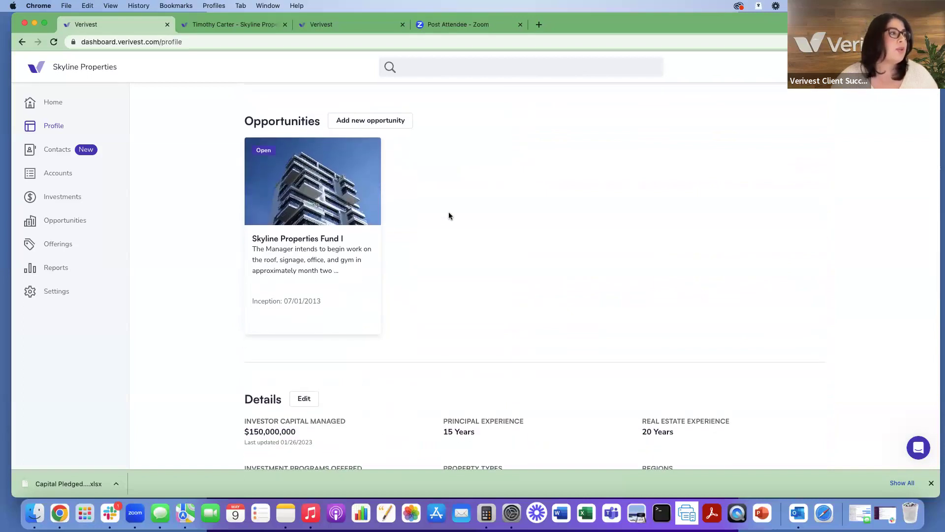
pyautogui.scroll(1, 449, 215)
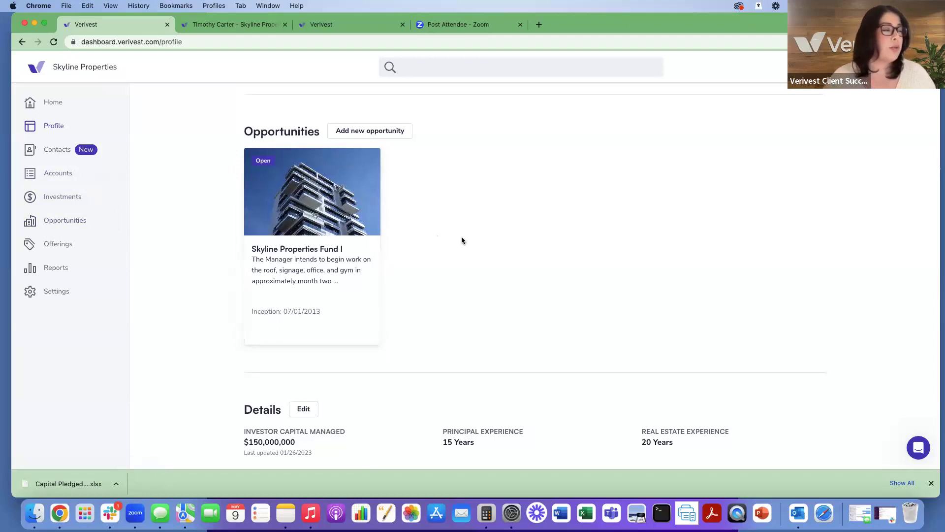
pyautogui.scroll(-1, 462, 240)
pyautogui.scroll(2, 462, 240)
pyautogui.scroll(-2, 462, 241)
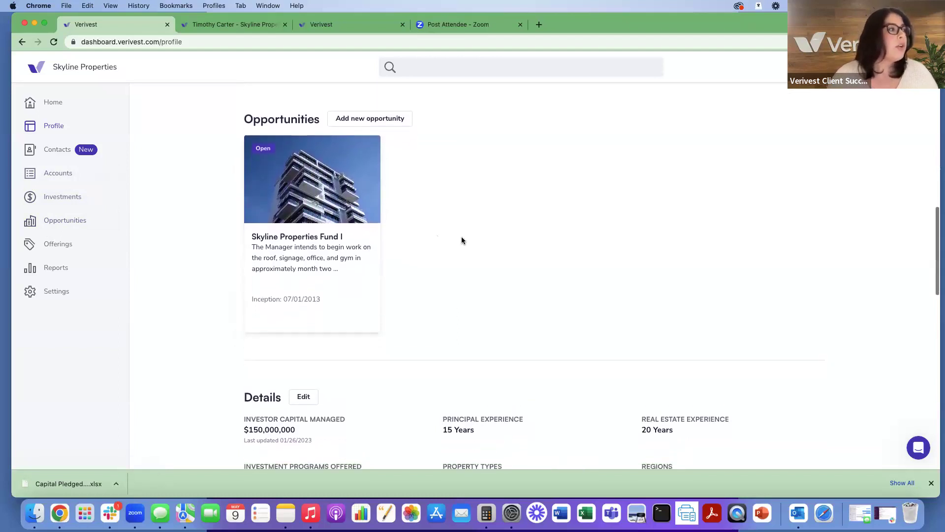
pyautogui.scroll(4, 462, 241)
pyautogui.scroll(6, 462, 240)
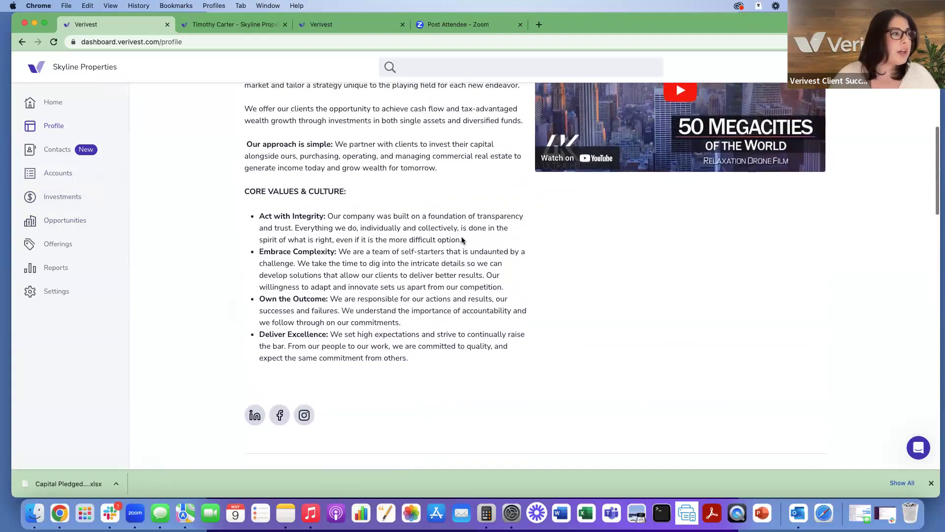
pyautogui.scroll(-20, 462, 241)
pyautogui.scroll(12, 462, 240)
pyautogui.scroll(6, 462, 240)
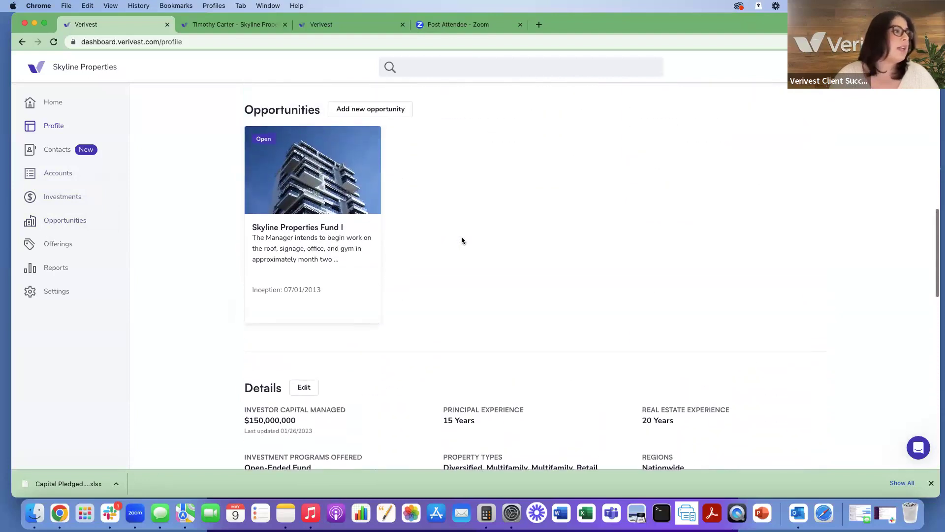
pyautogui.scroll(1, 461, 240)
pyautogui.scroll(2, 461, 241)
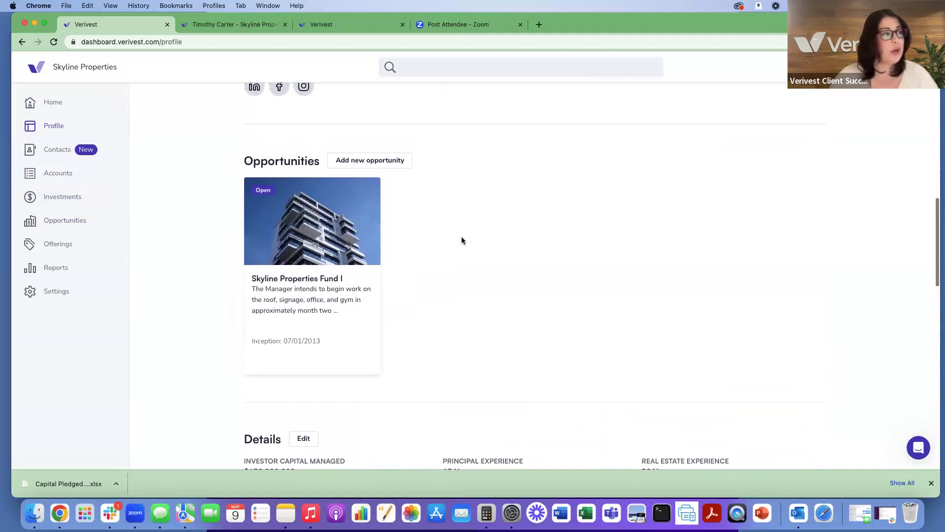
pyautogui.scroll(1, 462, 240)
pyautogui.scroll(-2, 462, 240)
pyautogui.scroll(-10, 462, 240)
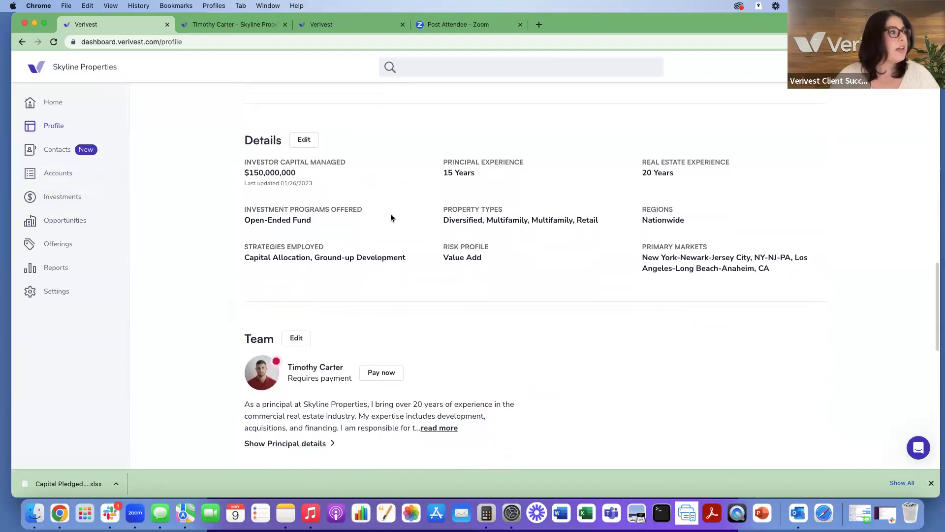
pyautogui.scroll(-2, 392, 216)
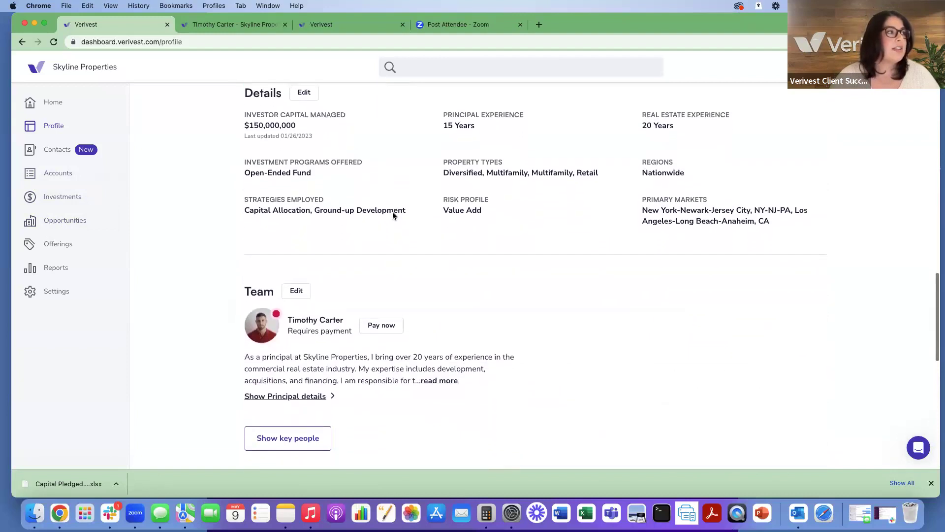
pyautogui.scroll(1, 392, 215)
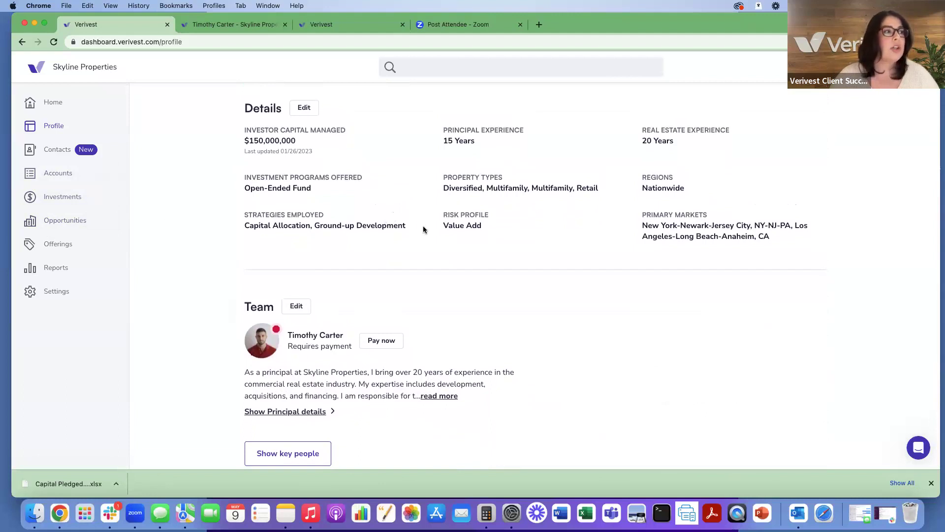
pyautogui.scroll(-2, 429, 230)
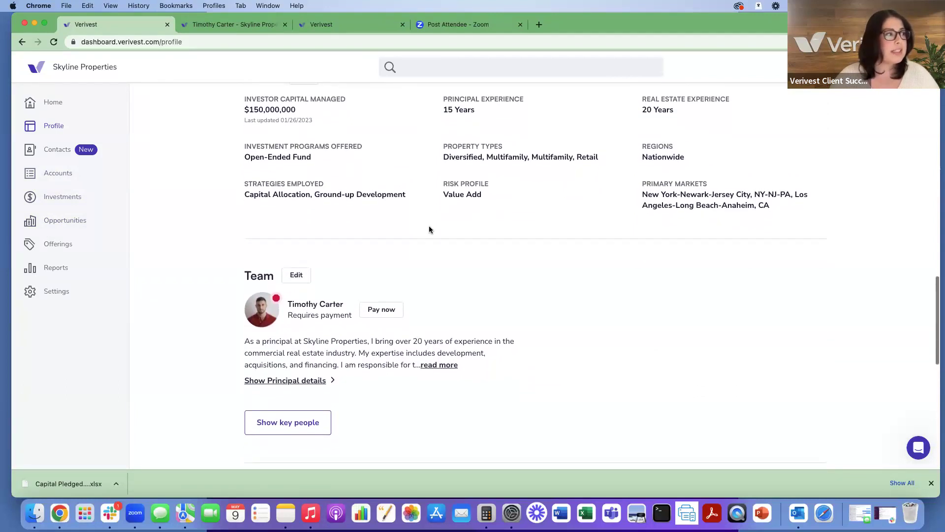
pyautogui.scroll(1, 429, 229)
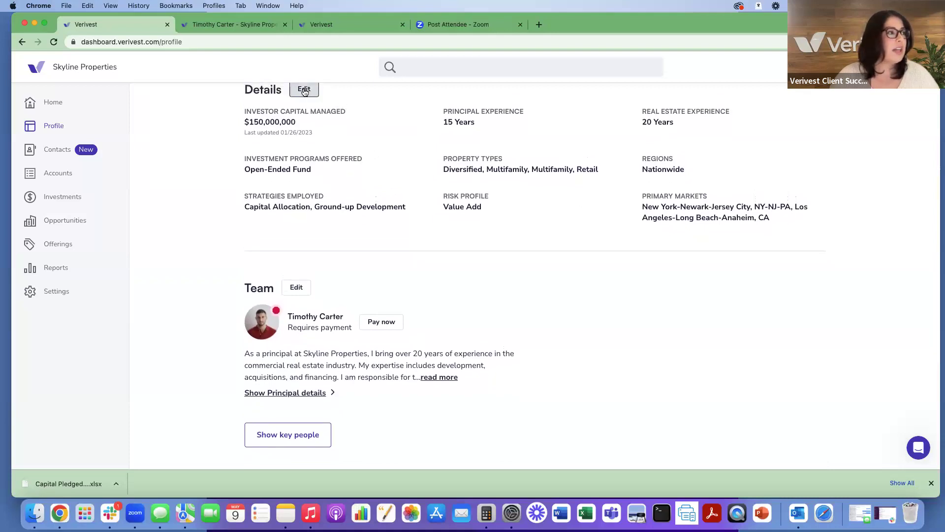
pyautogui.click(304, 90)
pyautogui.scroll(-3, 625, 139)
pyautogui.scroll(-5, 625, 138)
pyautogui.scroll(-3, 626, 142)
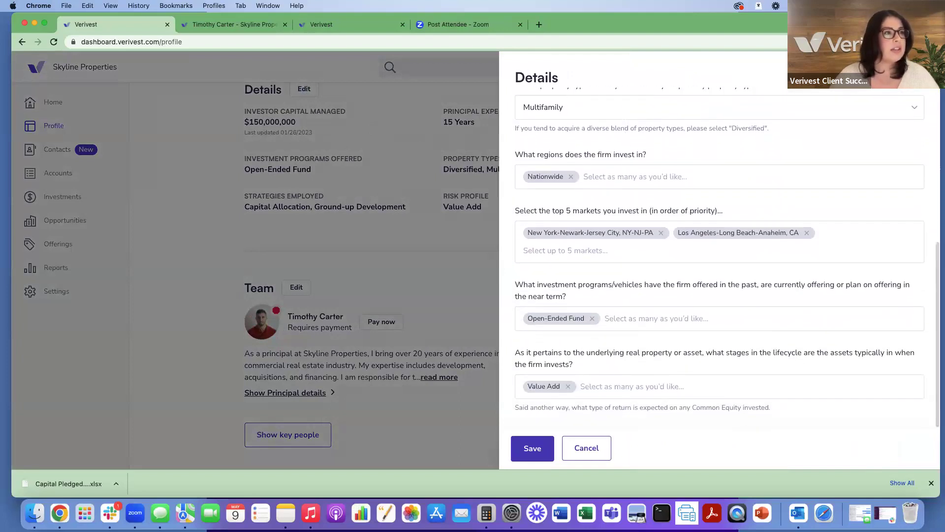
pyautogui.press('Escape')
pyautogui.scroll(-1, 793, 174)
pyautogui.scroll(-4, 793, 176)
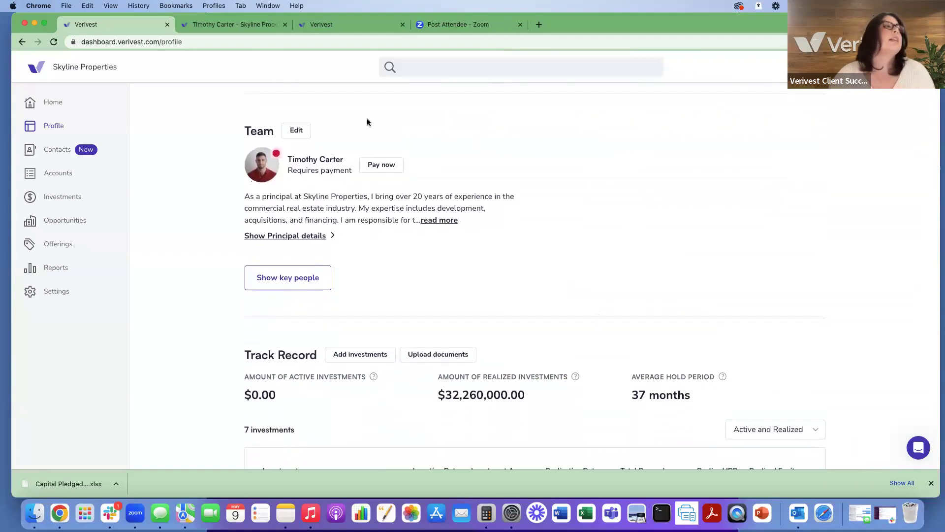
# Step: Open the Team panel, then view the principal's investor-facing page with its background checks pop-up
pyautogui.click(301, 131)
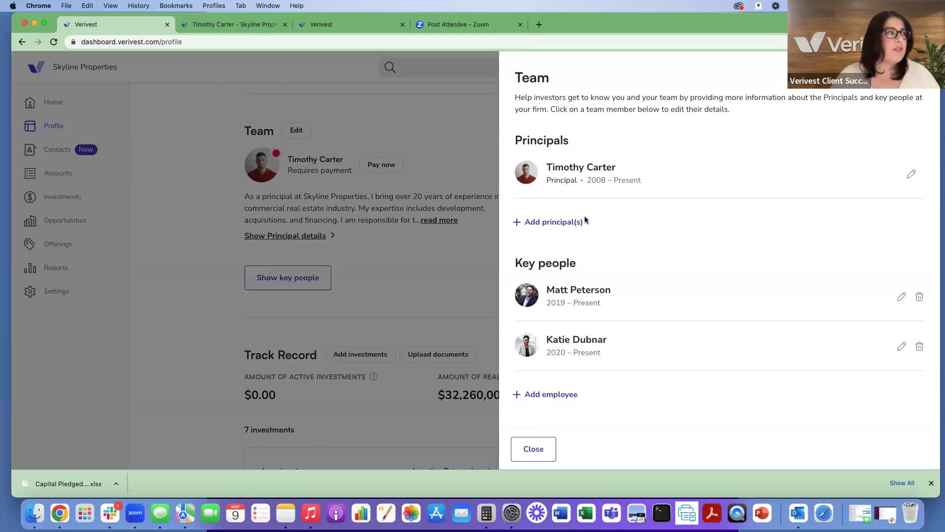
pyautogui.click(189, 25)
pyautogui.scroll(-2, 526, 184)
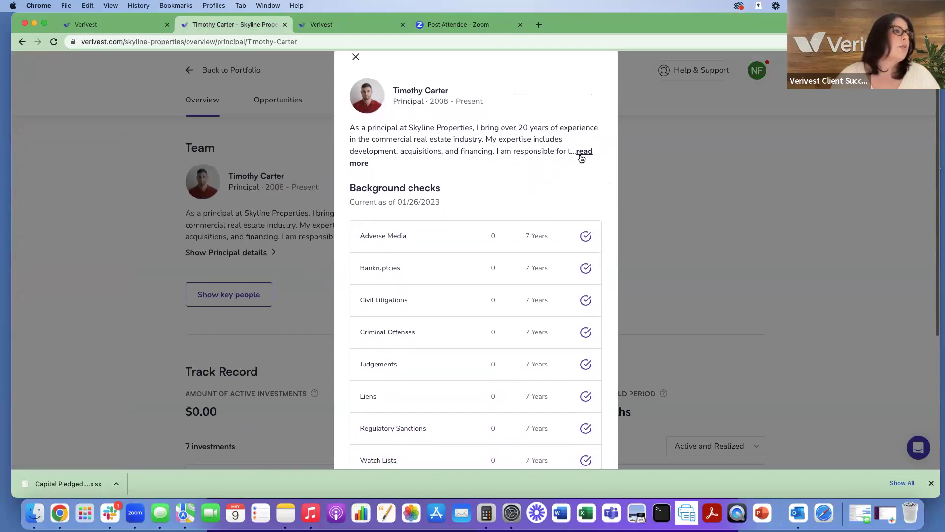
# Step: Expand and collapse the principal's bio, review background checks and education, then close the pop-up
pyautogui.click(582, 153)
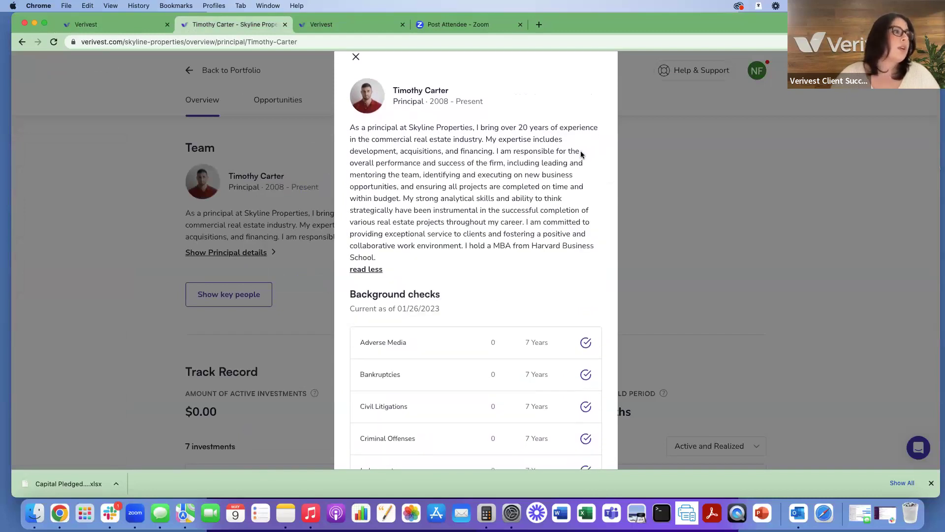
pyautogui.click(370, 271)
pyautogui.scroll(-4, 468, 277)
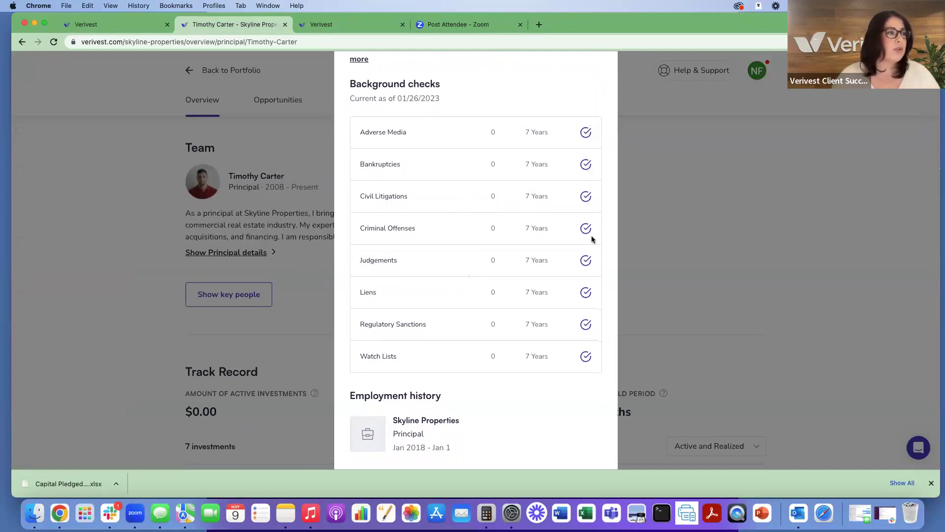
pyautogui.scroll(-4, 592, 243)
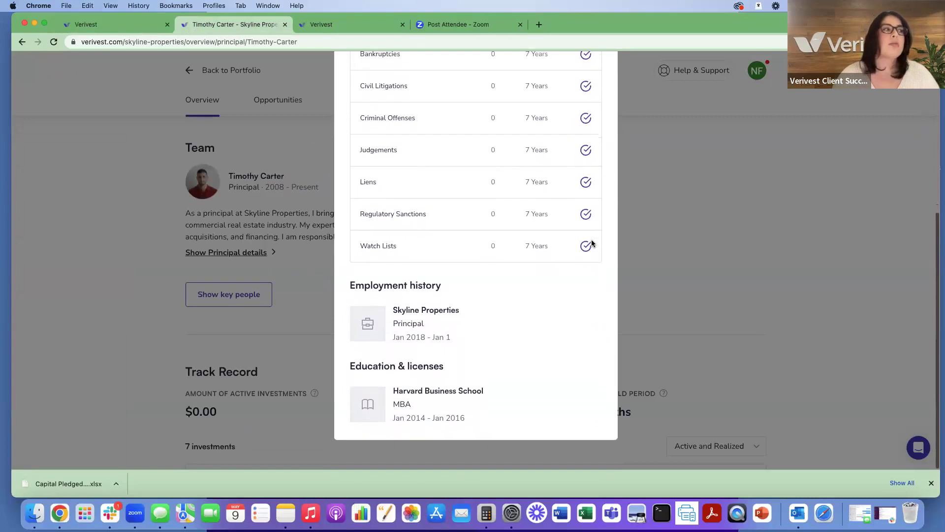
pyautogui.scroll(5, 534, 233)
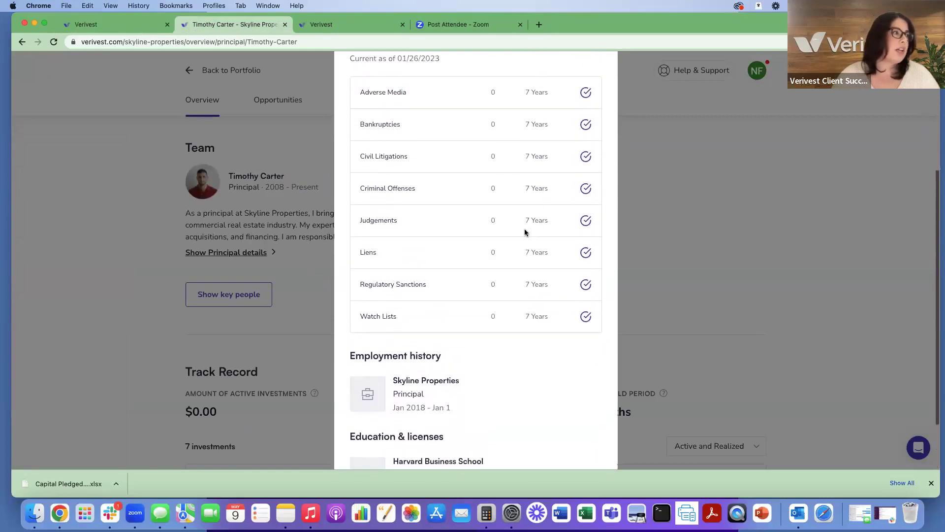
pyautogui.scroll(2, 525, 233)
pyautogui.click(354, 104)
# Step: Return to the dashboard profile tab and close the Team editing panel
pyautogui.click(142, 30)
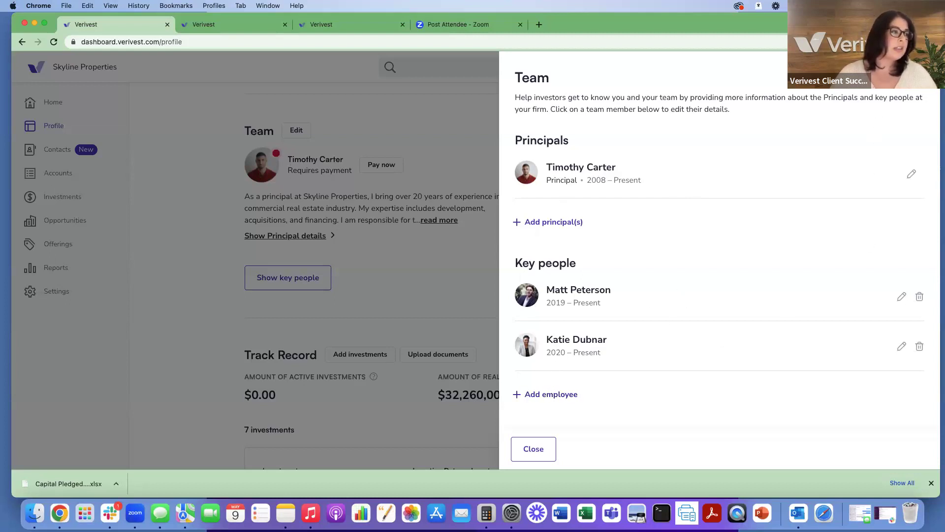
pyautogui.press('Escape')
pyautogui.scroll(-5, 713, 248)
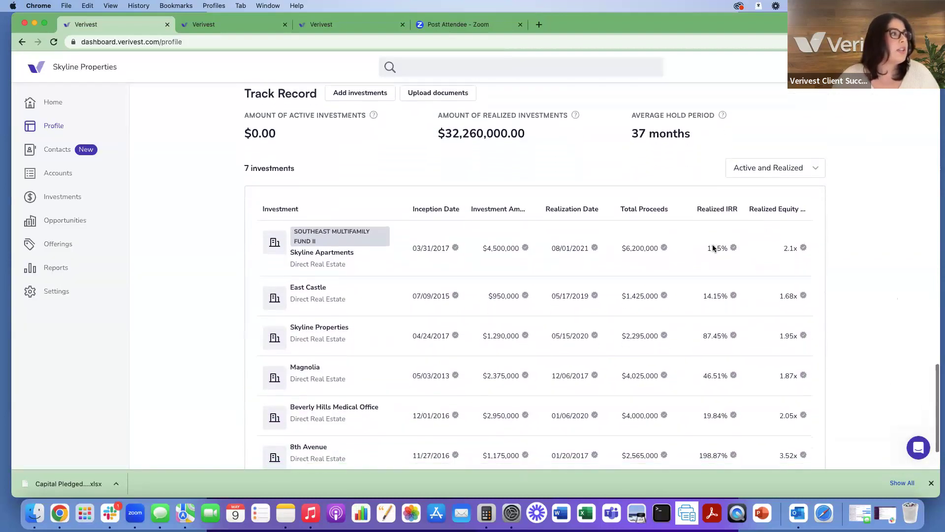
pyautogui.scroll(1, 713, 248)
pyautogui.scroll(-3, 713, 248)
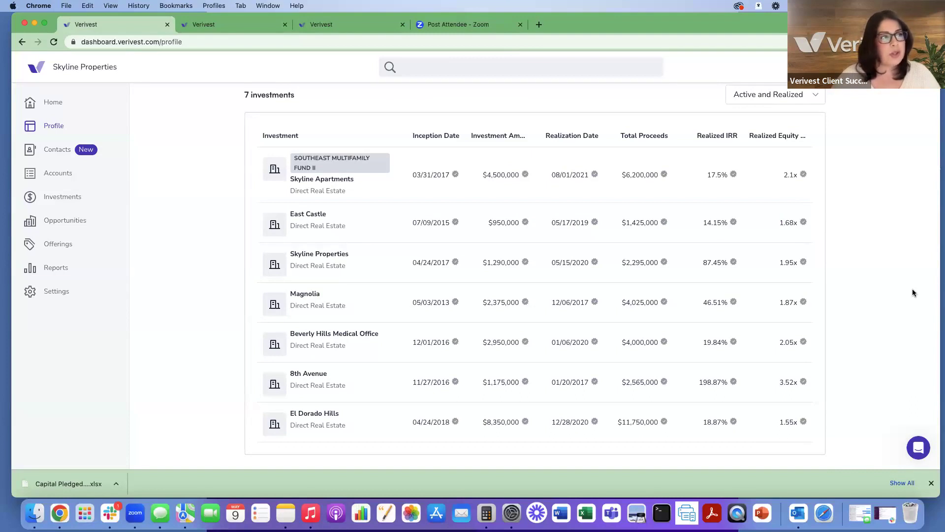
pyautogui.scroll(1, 907, 289)
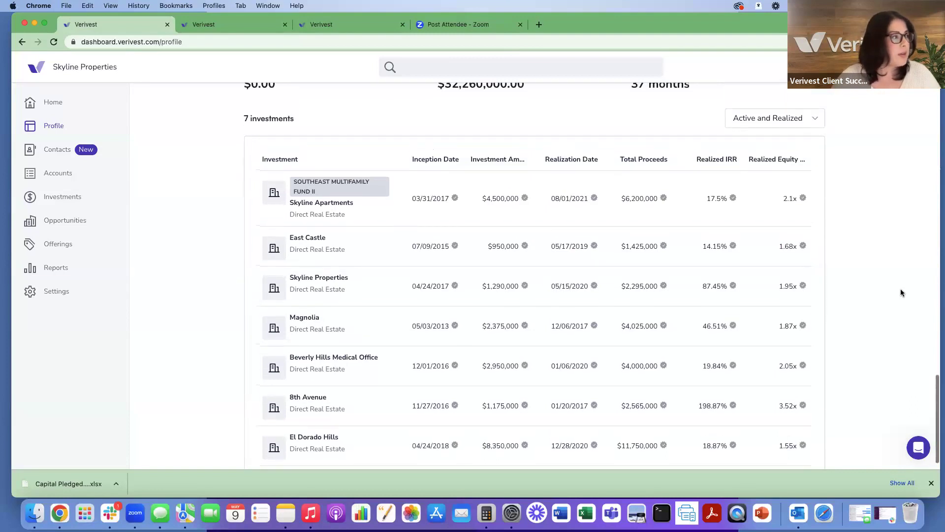
pyautogui.scroll(-1, 900, 290)
pyautogui.scroll(2, 900, 292)
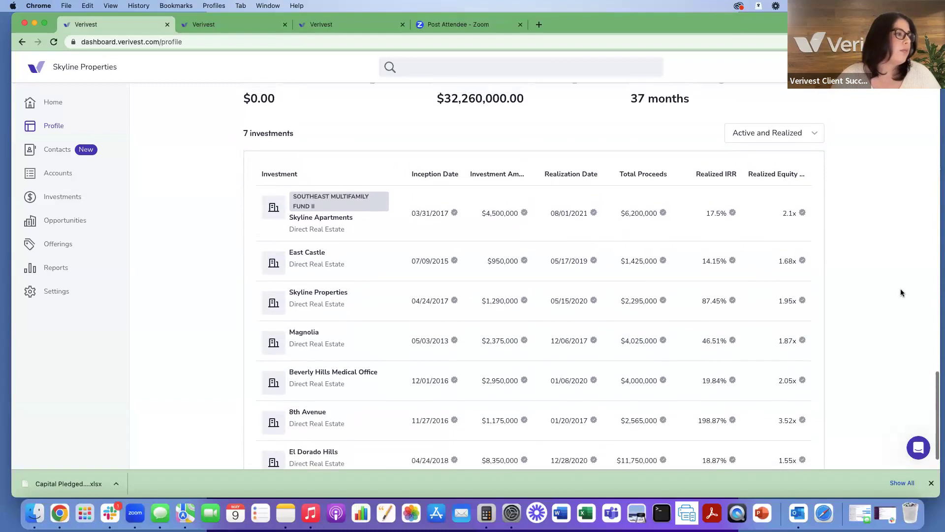
pyautogui.scroll(-2, 900, 292)
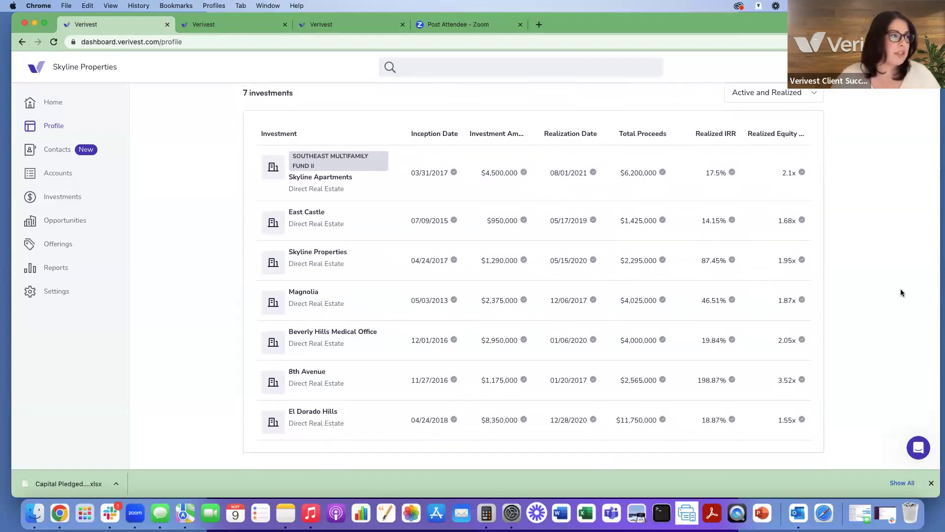
pyautogui.scroll(3, 901, 293)
pyautogui.scroll(-3, 901, 293)
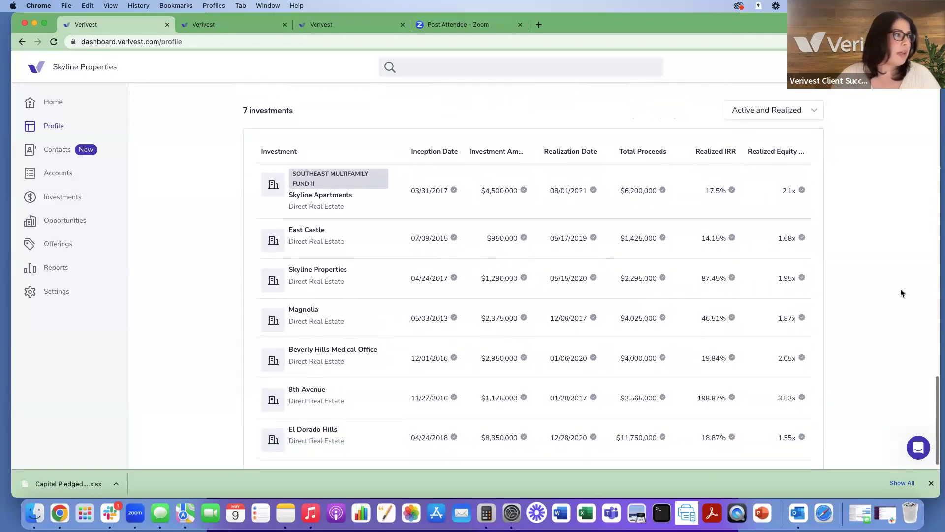
pyautogui.scroll(3, 875, 286)
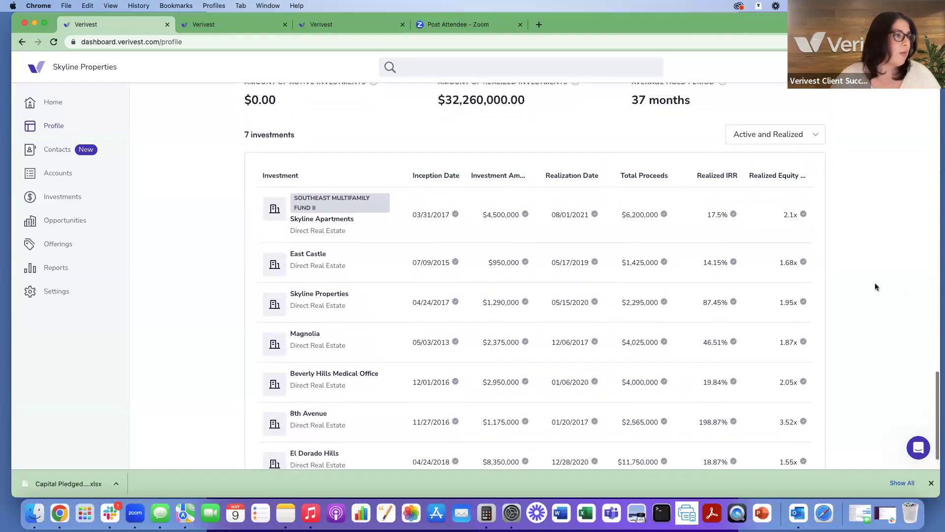
pyautogui.scroll(-3, 876, 287)
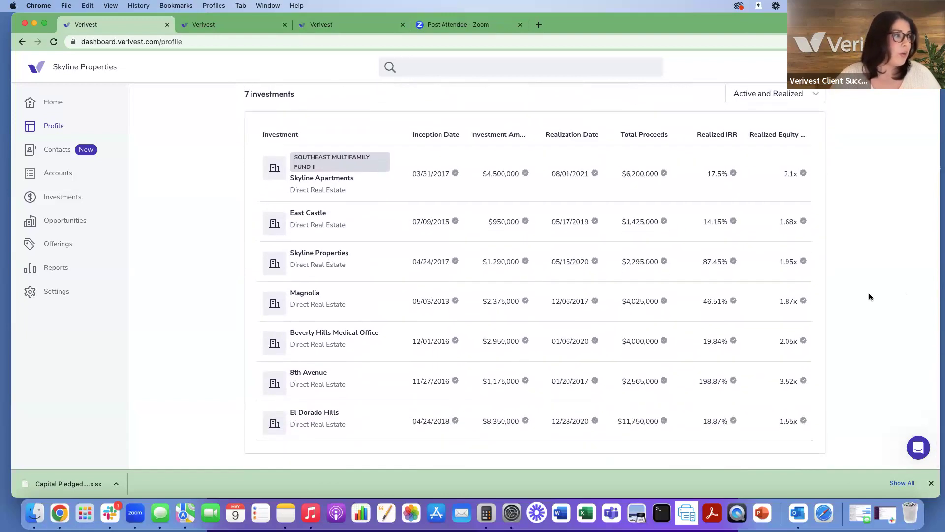
pyautogui.scroll(2, 869, 293)
pyautogui.scroll(1, 869, 296)
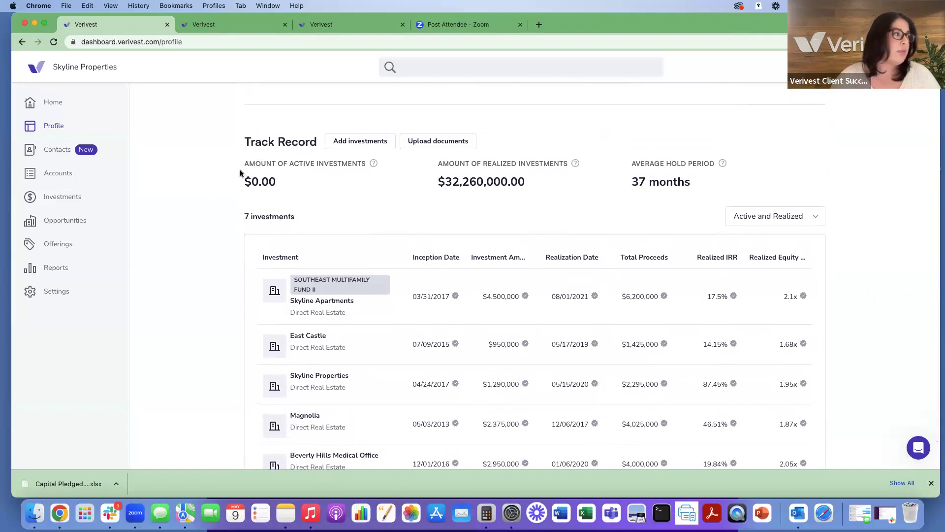
pyautogui.scroll(1, 880, 223)
pyautogui.scroll(5, 880, 223)
pyautogui.scroll(12, 880, 223)
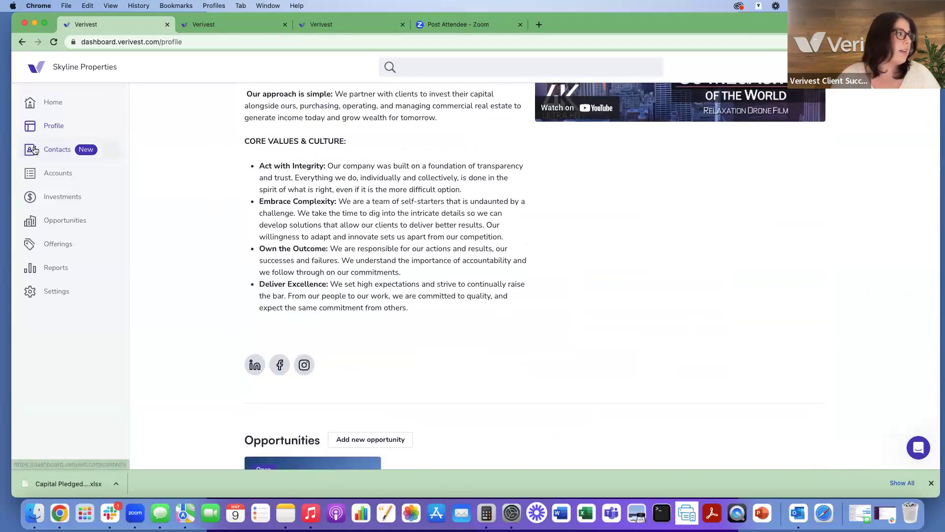
# Step: Show all six contacts by clearing the Status filter on the Contacts list
pyautogui.click(35, 150)
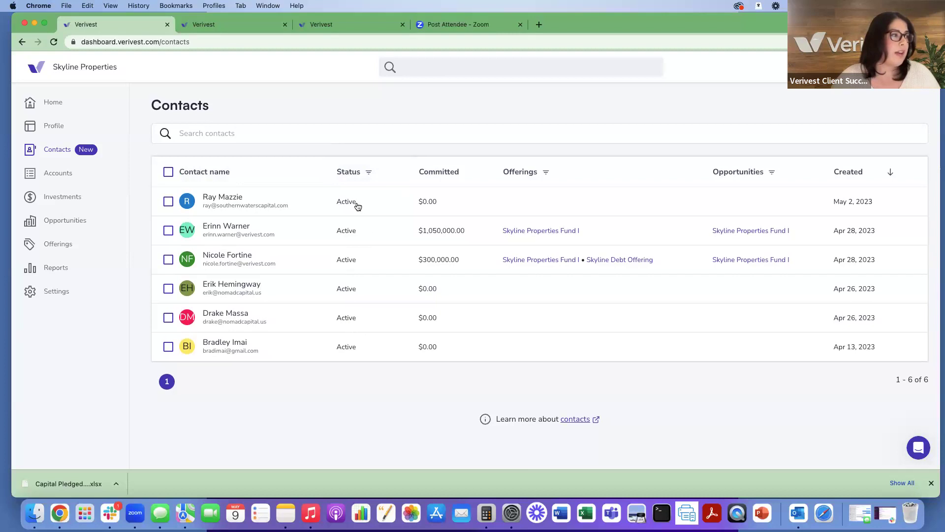
pyautogui.click(369, 172)
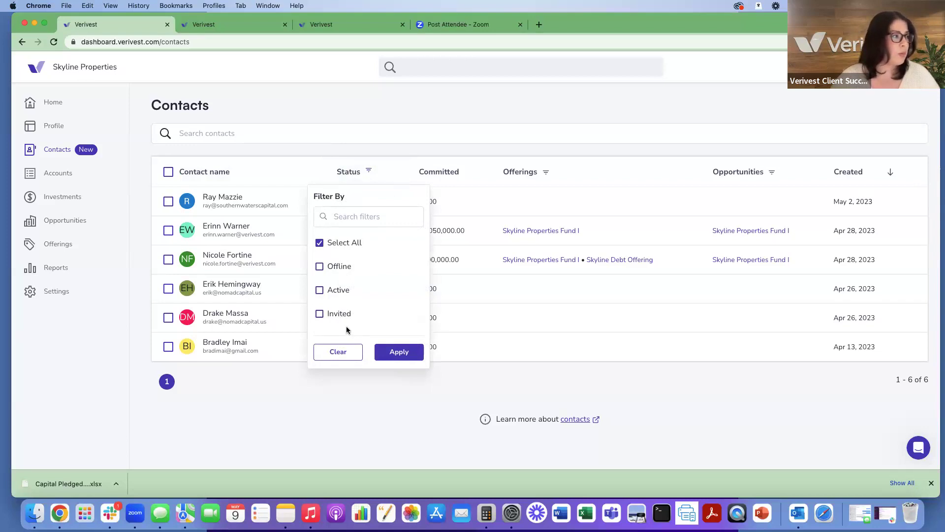
pyautogui.click(338, 351)
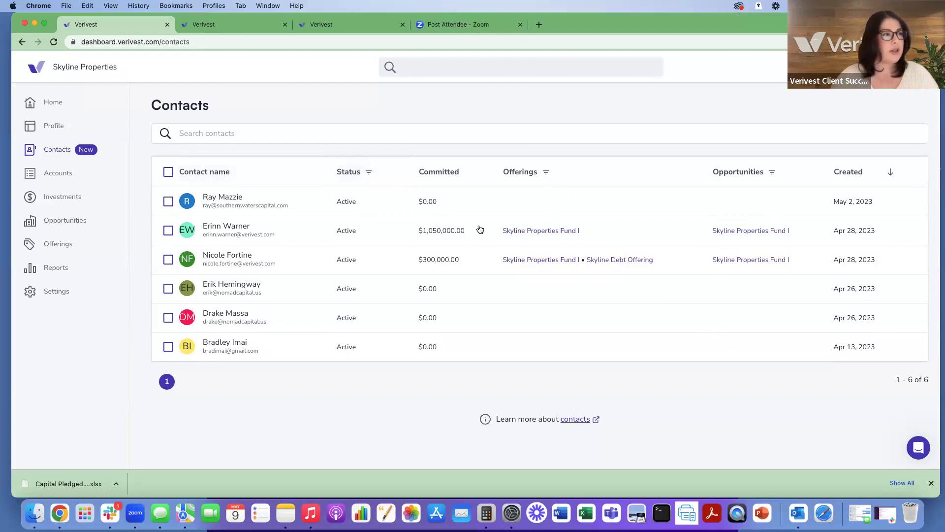
# Step: Export all six contacts to an xlsx spreadsheet and open the downloaded file
pyautogui.click(168, 172)
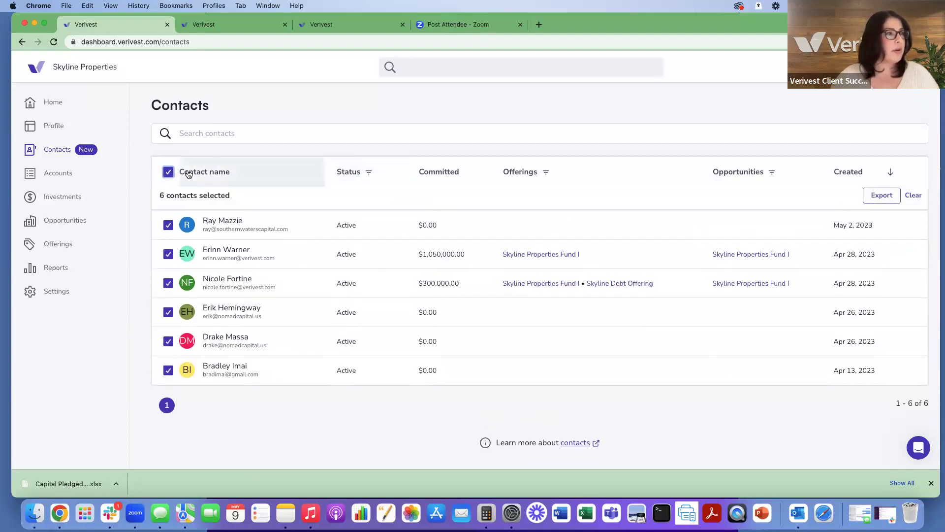
pyautogui.click(872, 201)
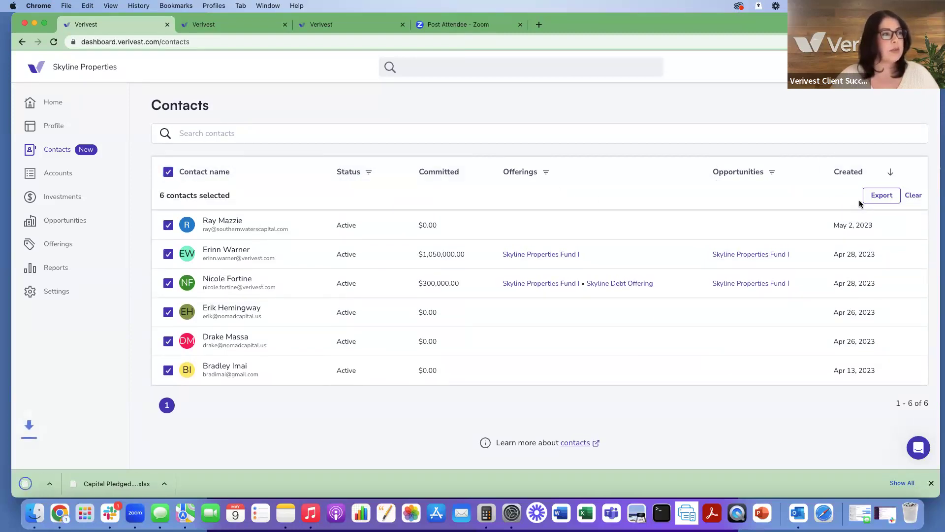
pyautogui.click(61, 483)
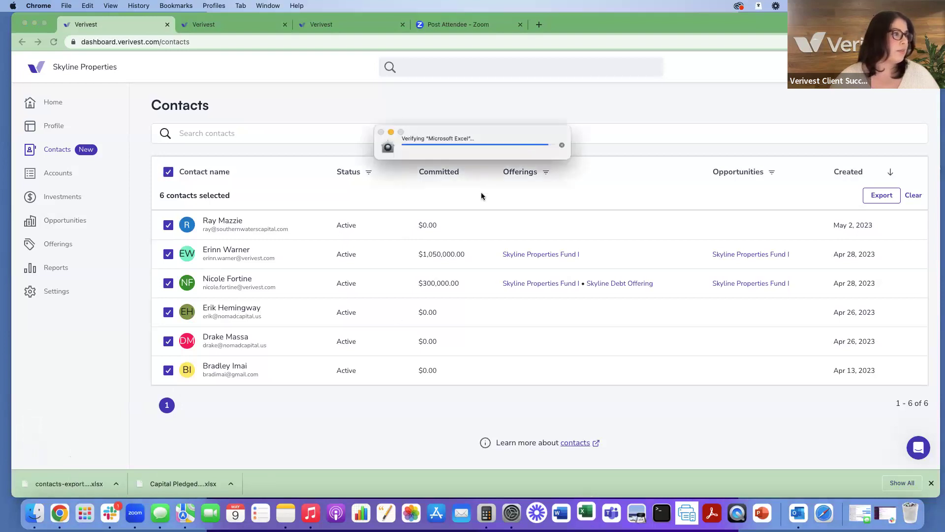
# Step: Review the contacts export in Excel with the window enlarged to show all columns, then close it
pyautogui.click(38, 483)
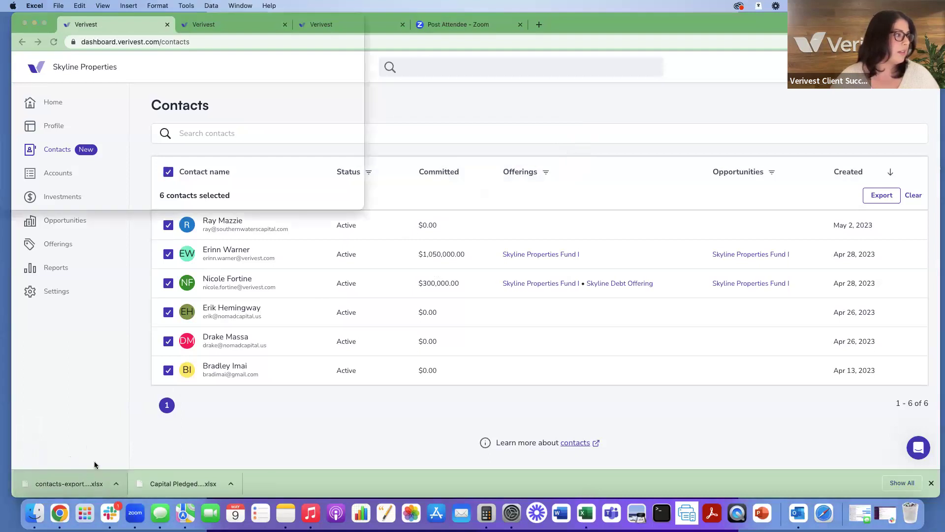
pyautogui.click(366, 204)
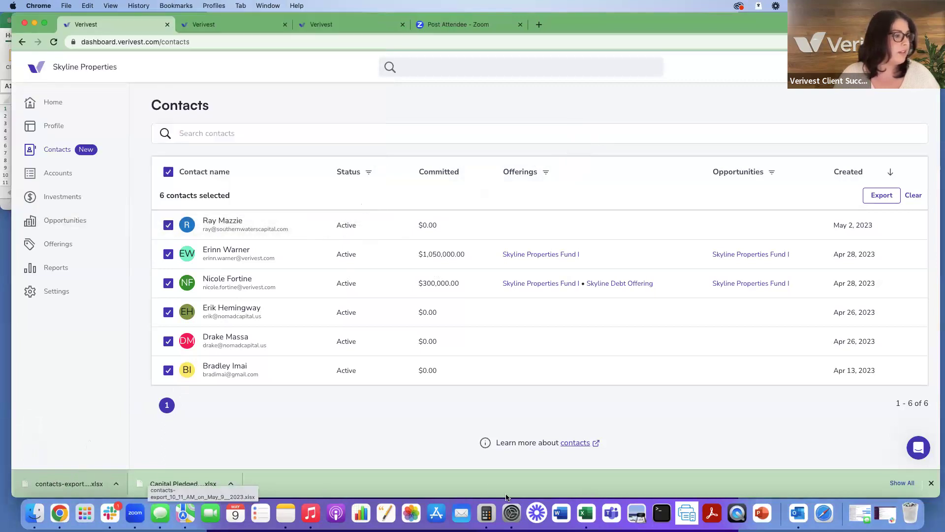
pyautogui.click(586, 514)
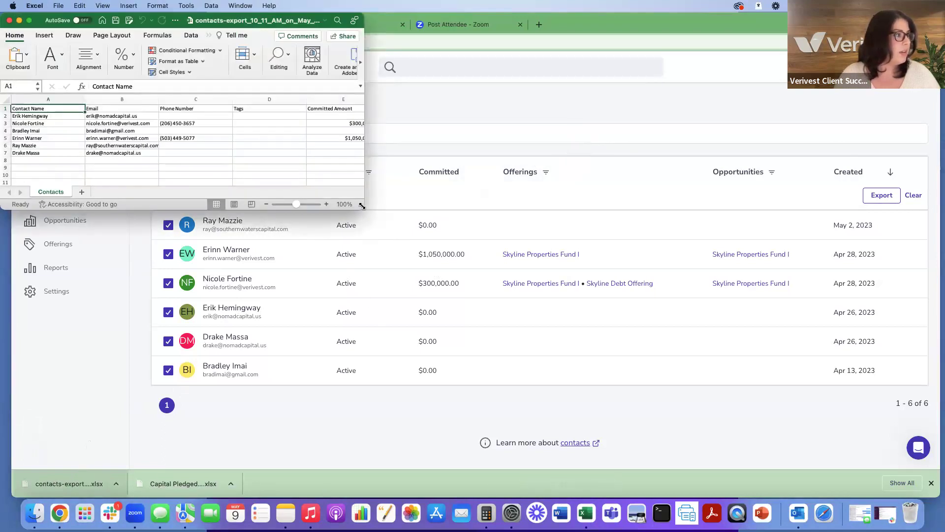
pyautogui.moveTo(493, 340); pyautogui.dragTo(726, 450)
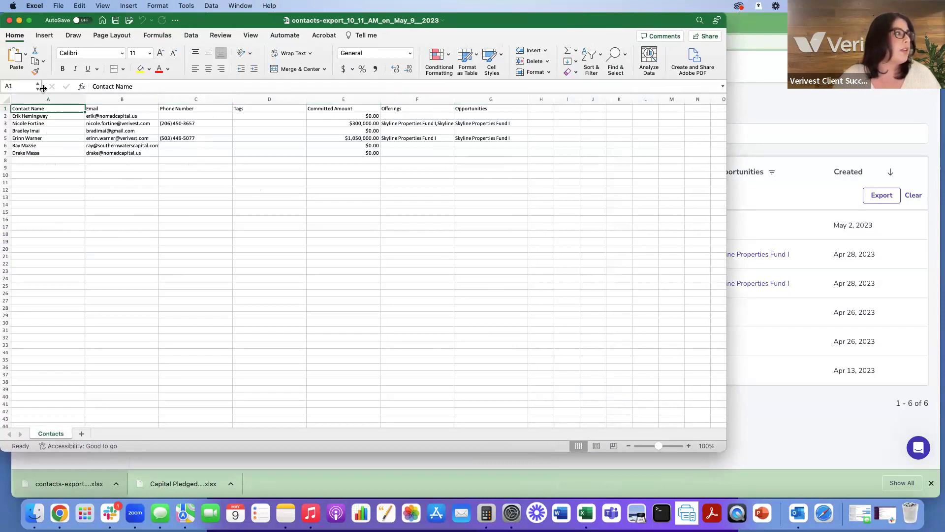
pyautogui.click(8, 21)
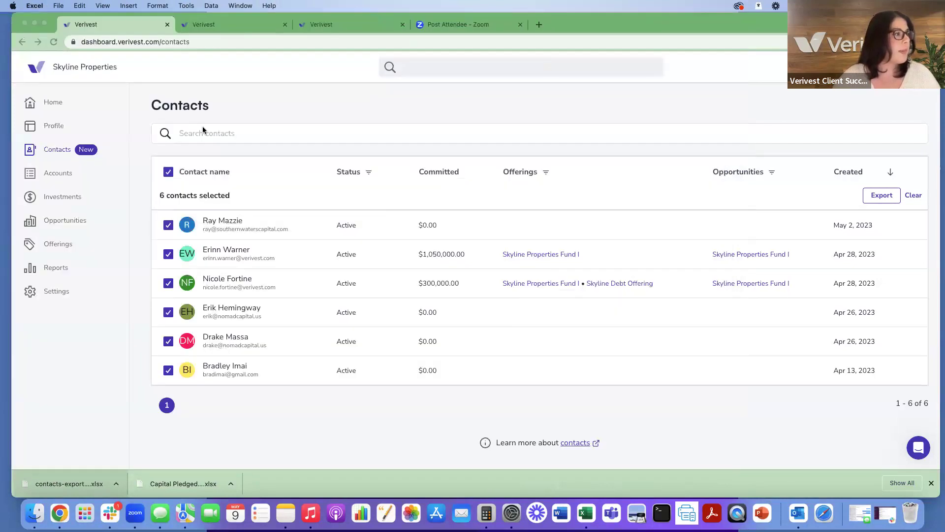
# Step: Deselect all contacts and open the last contact's page to review their April 13, 2023 page views
pyautogui.click(167, 177)
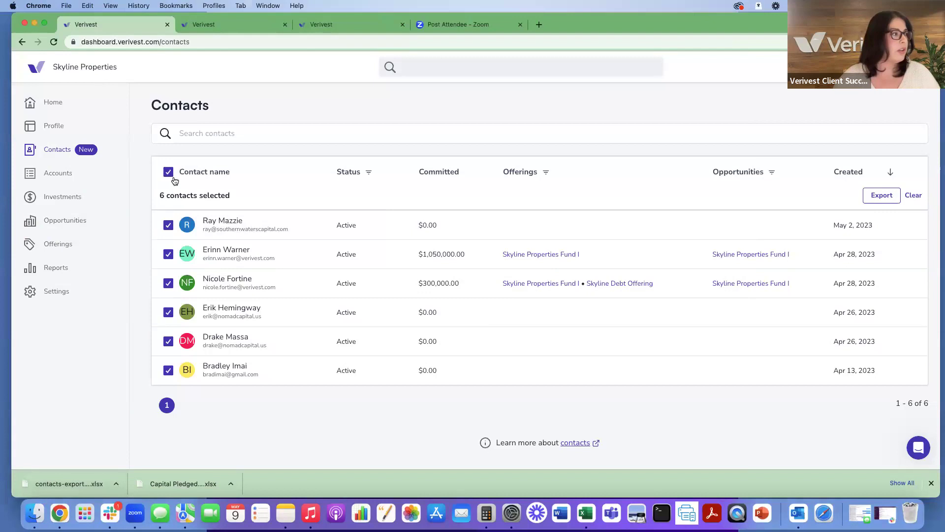
pyautogui.click(172, 178)
pyautogui.click(219, 345)
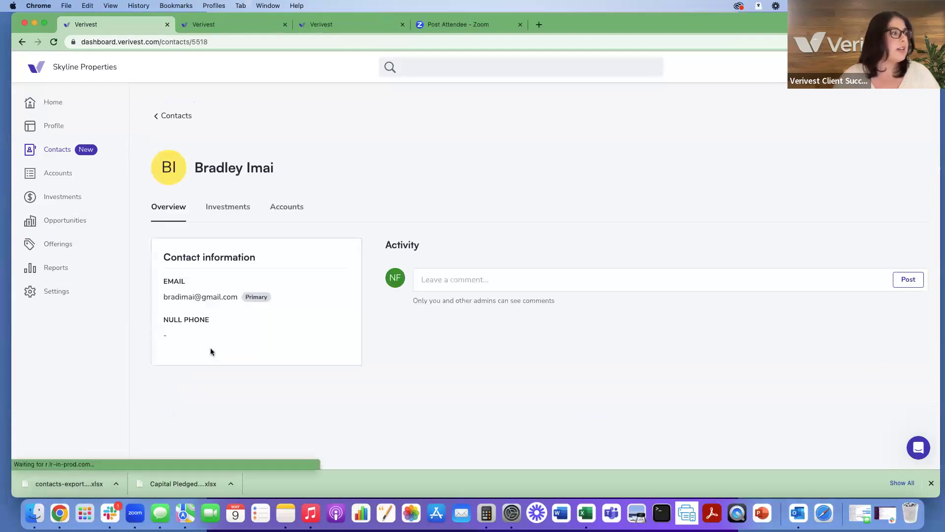
pyautogui.scroll(-5, 539, 245)
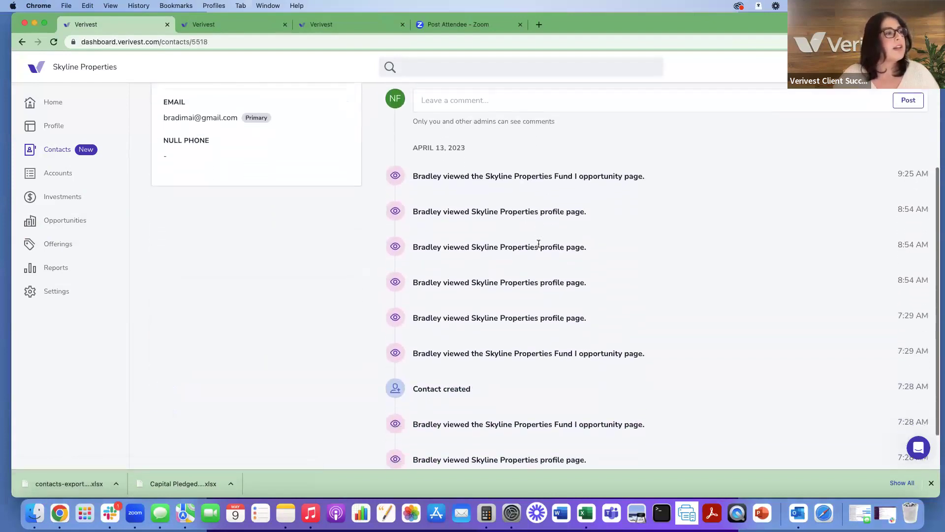
pyautogui.scroll(2, 539, 243)
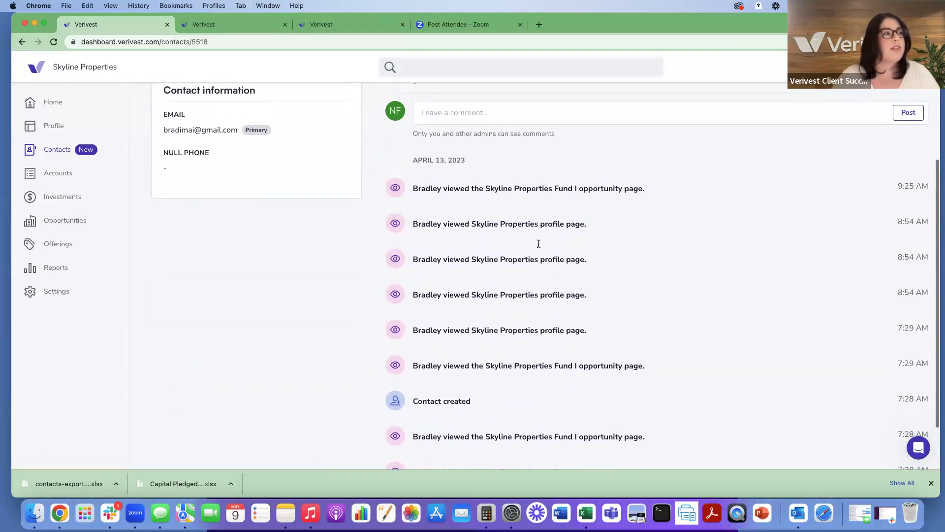
pyautogui.scroll(-2, 538, 243)
pyautogui.scroll(-1, 539, 243)
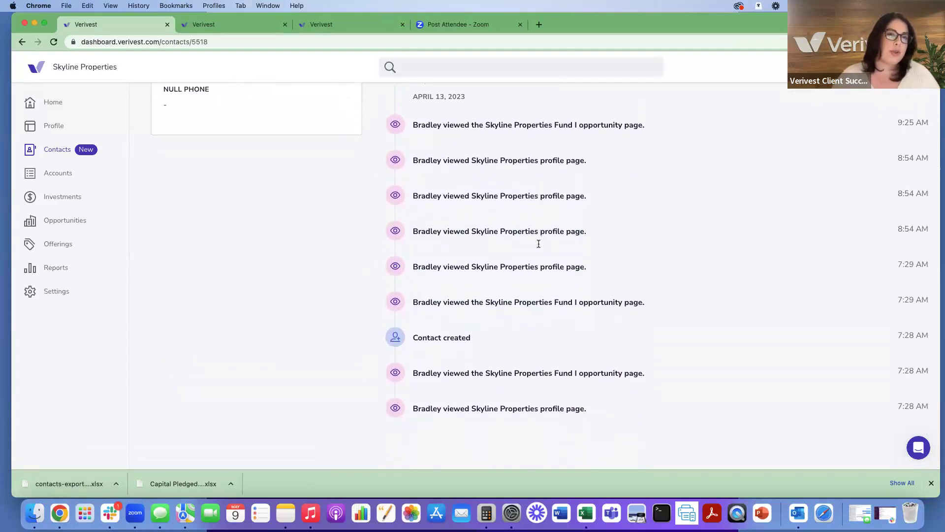
pyautogui.scroll(5, 538, 244)
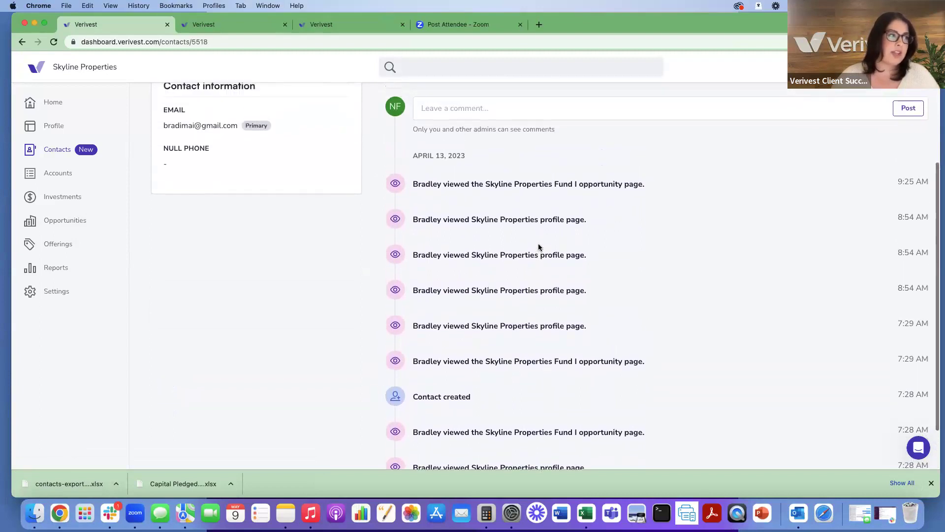
pyautogui.scroll(2, 539, 244)
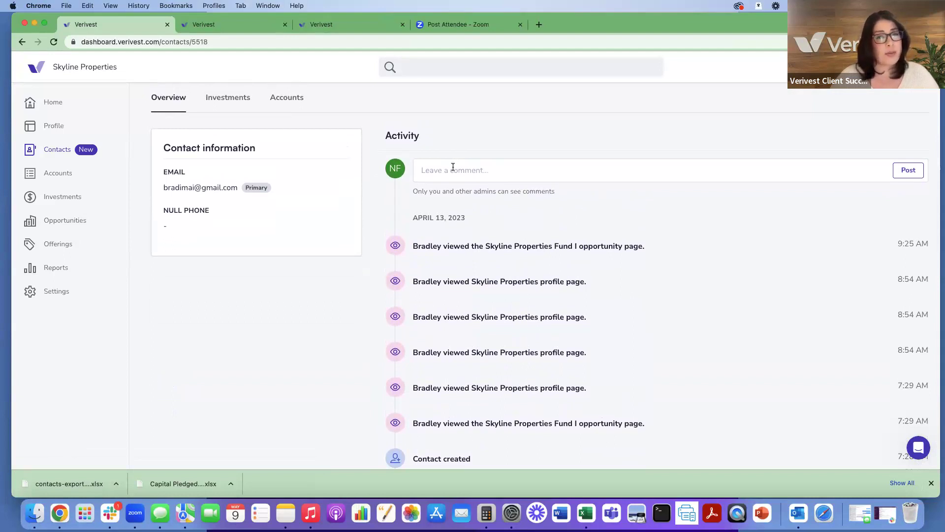
pyautogui.scroll(5, 453, 167)
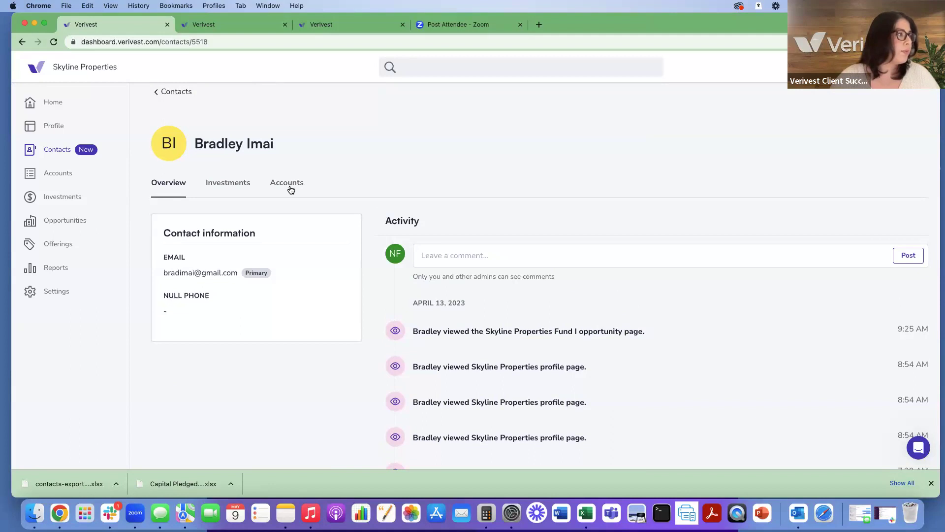
# Step: Open the Accounts list of five investors and search the platform for an investor's surname
pyautogui.click(42, 175)
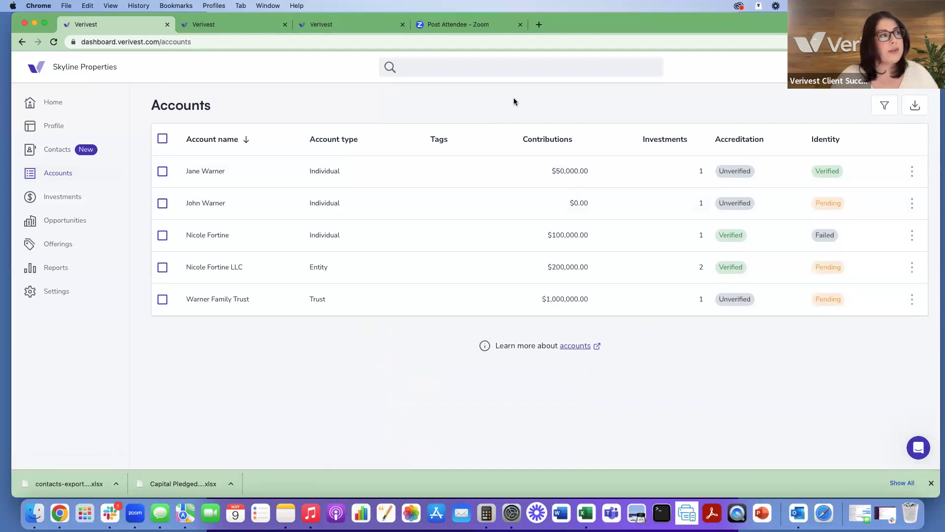
pyautogui.click(503, 70)
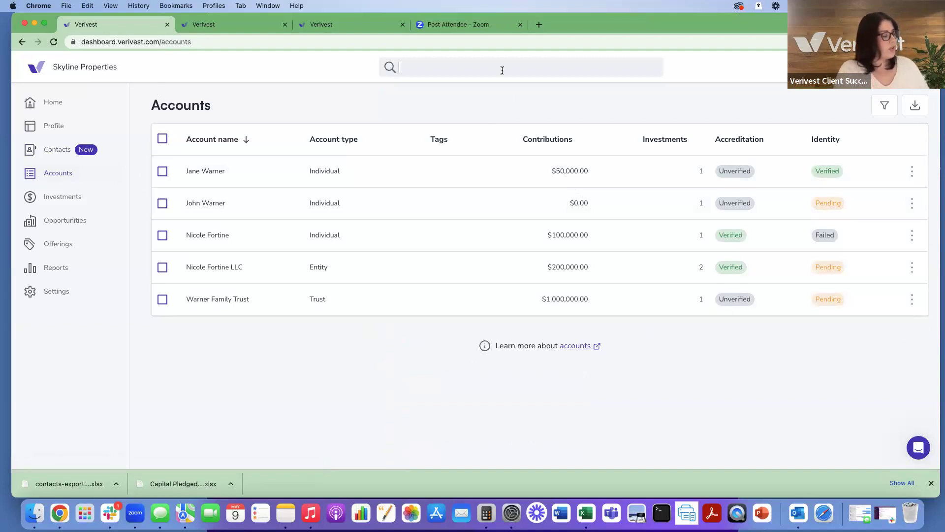
pyautogui.write('fortine')
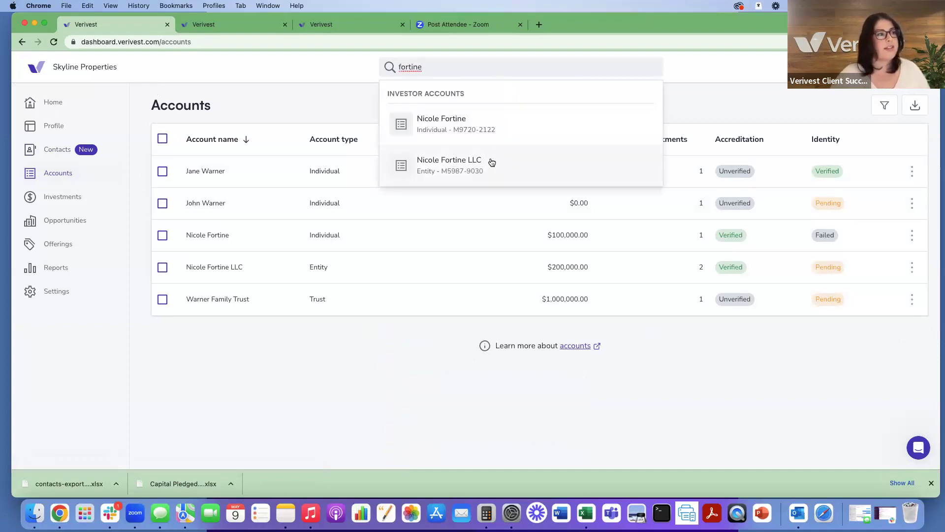
pyautogui.click(268, 105)
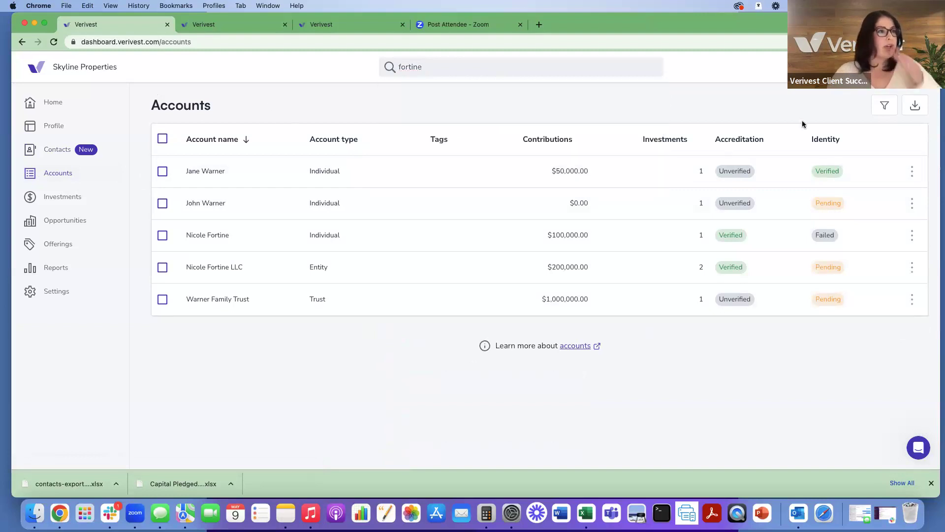
pyautogui.click(915, 108)
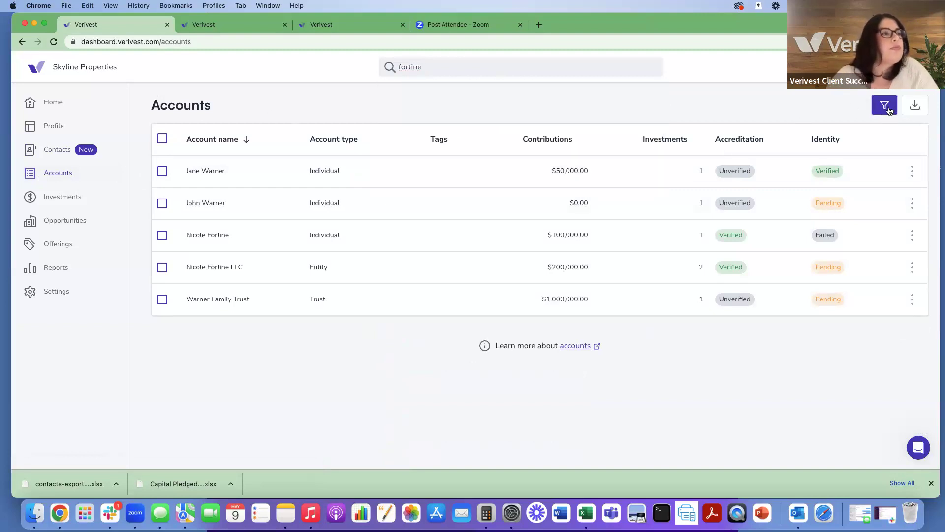
# Step: Open the Accounts filter panel and review the Account type and Active investment in options
pyautogui.click(885, 107)
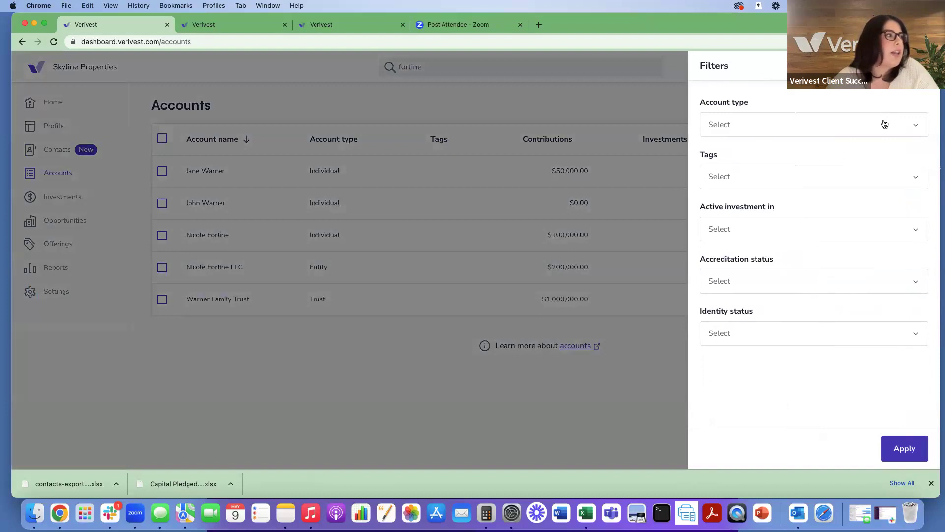
pyautogui.click(884, 126)
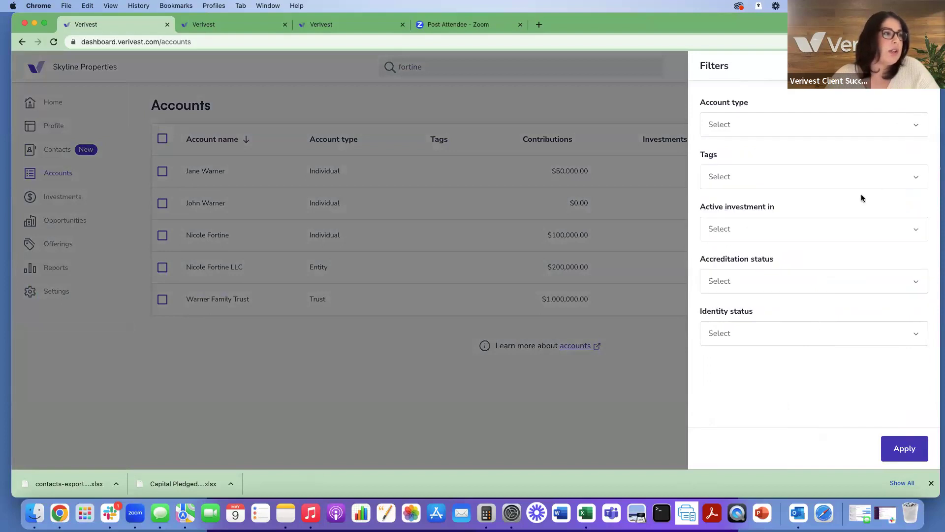
pyautogui.click(841, 236)
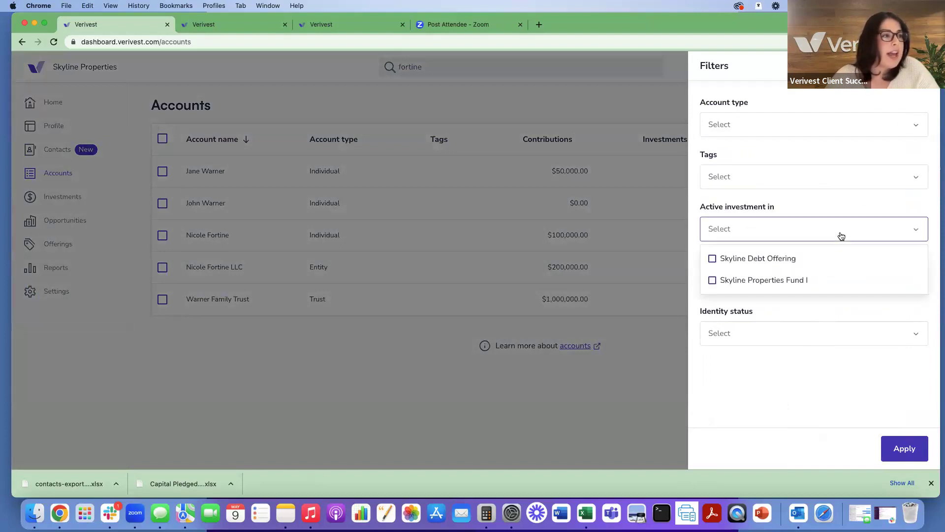
pyautogui.click(879, 229)
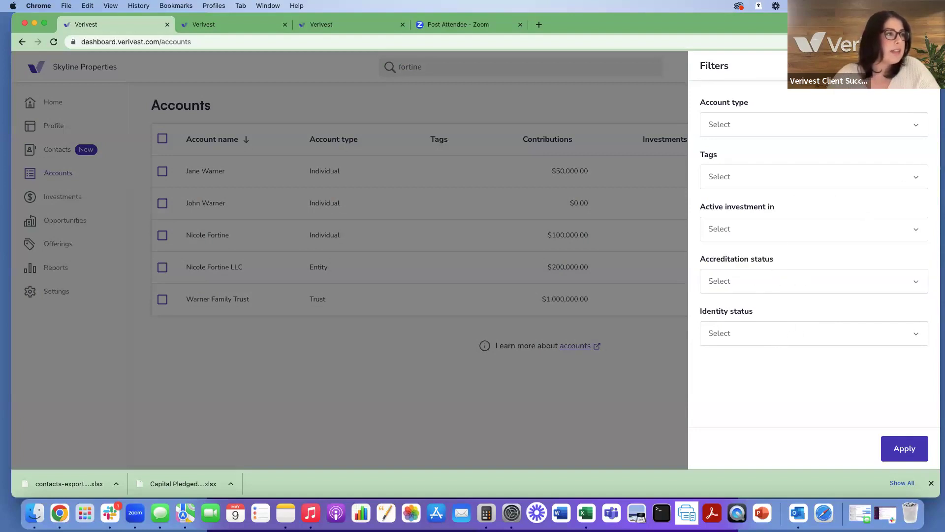
# Step: Close the filters panel and open the entity account from the search results
pyautogui.click(468, 66)
pyautogui.click(468, 67)
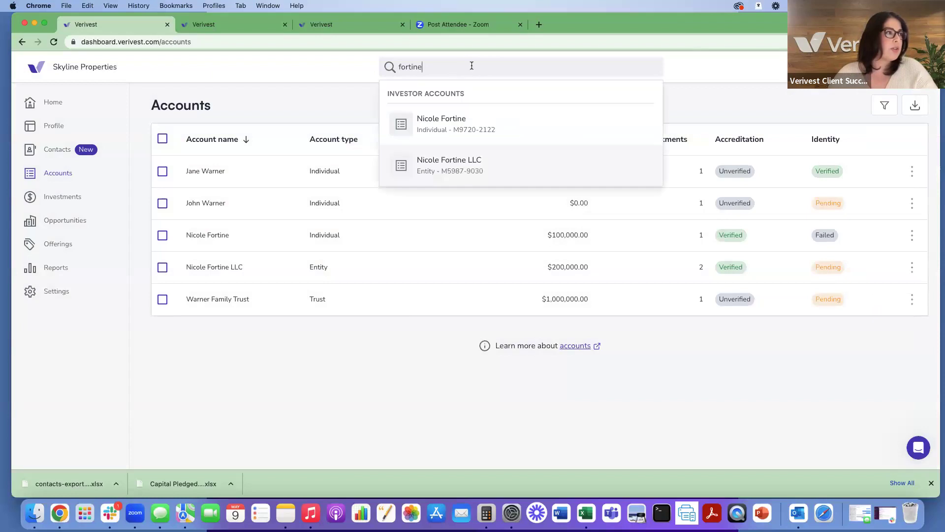
pyautogui.click(475, 166)
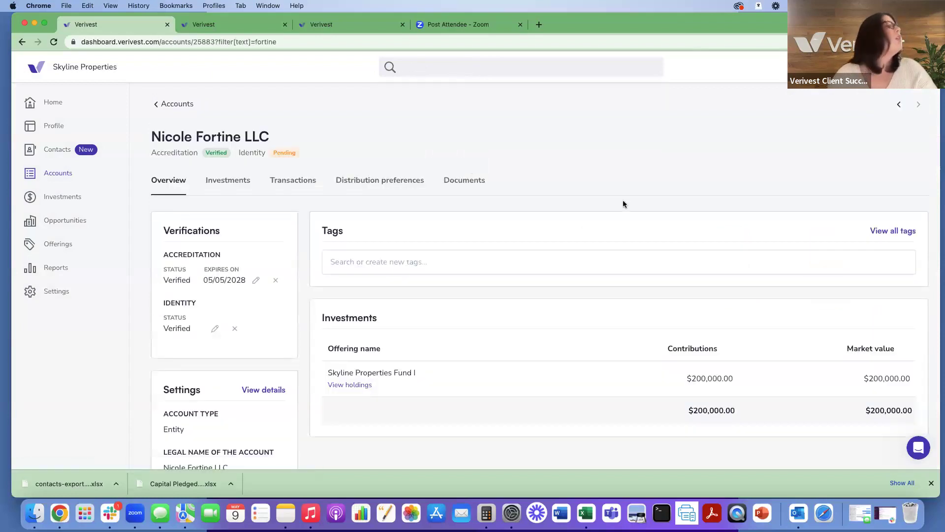
# Step: Review the entity account's full Account Information, then close that panel
pyautogui.scroll(-3, 625, 201)
pyautogui.scroll(-1, 623, 204)
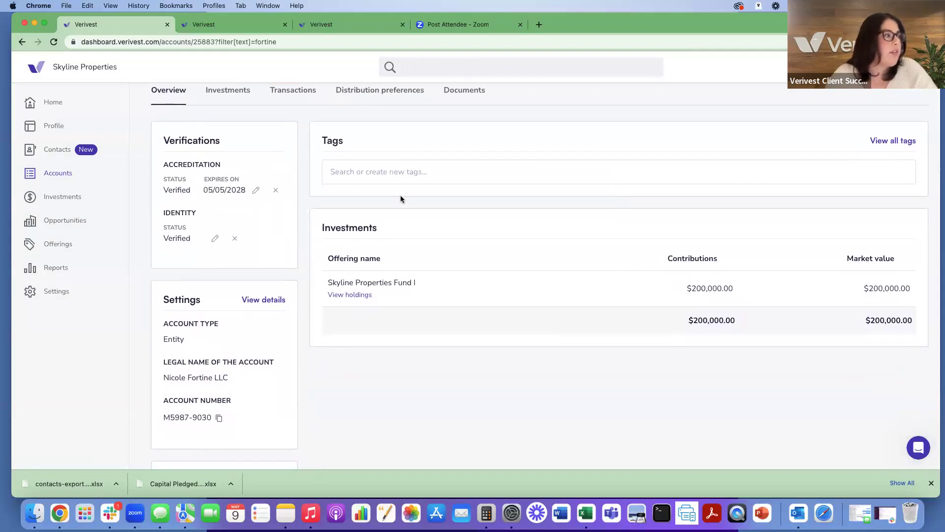
pyautogui.scroll(-1, 179, 207)
pyautogui.scroll(-2, 179, 206)
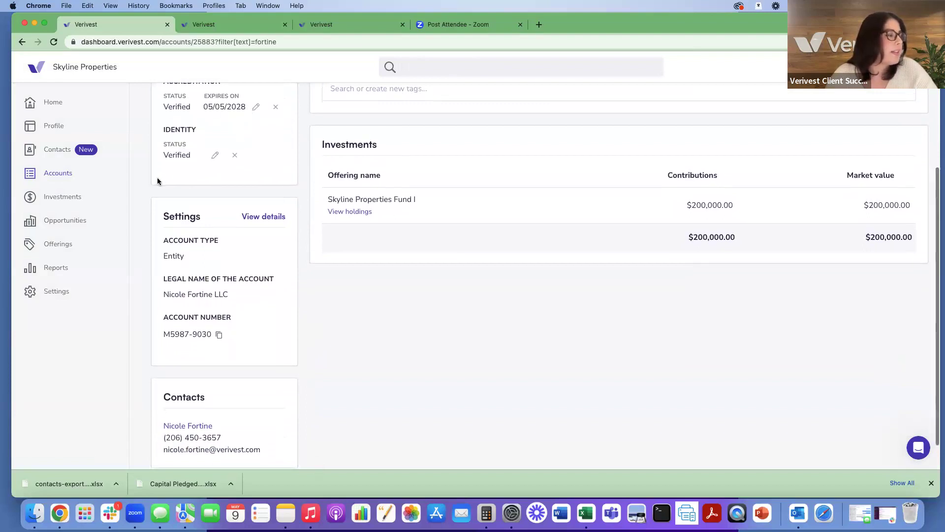
pyautogui.scroll(-1, 158, 179)
pyautogui.click(256, 184)
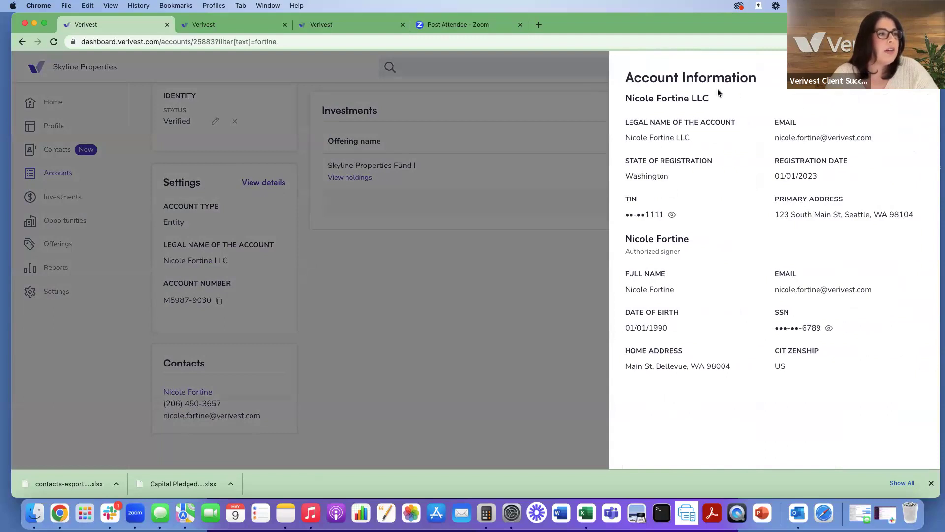
pyautogui.click(924, 99)
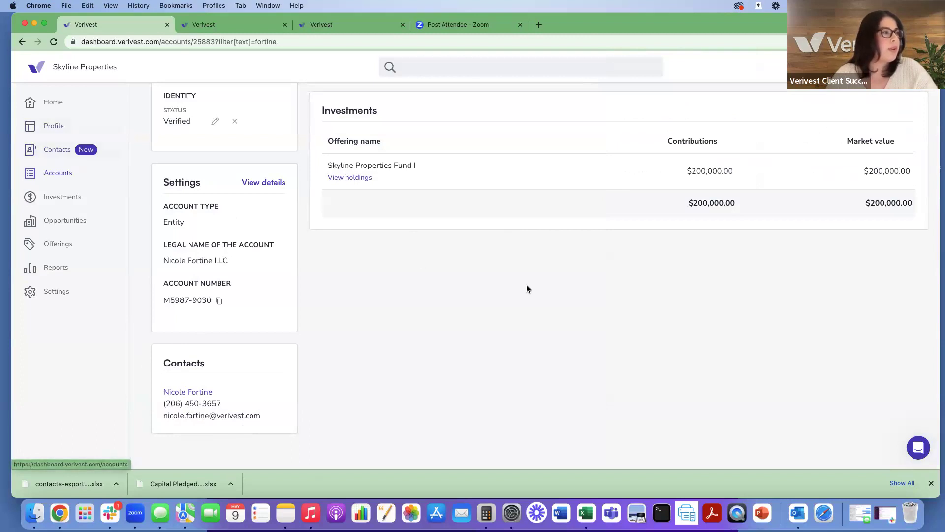
pyautogui.scroll(8, 527, 286)
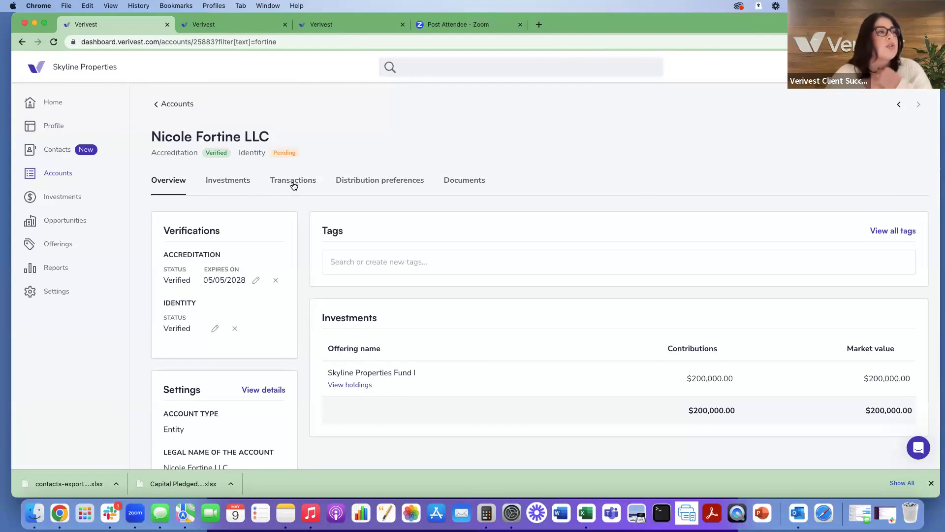
pyautogui.click(375, 183)
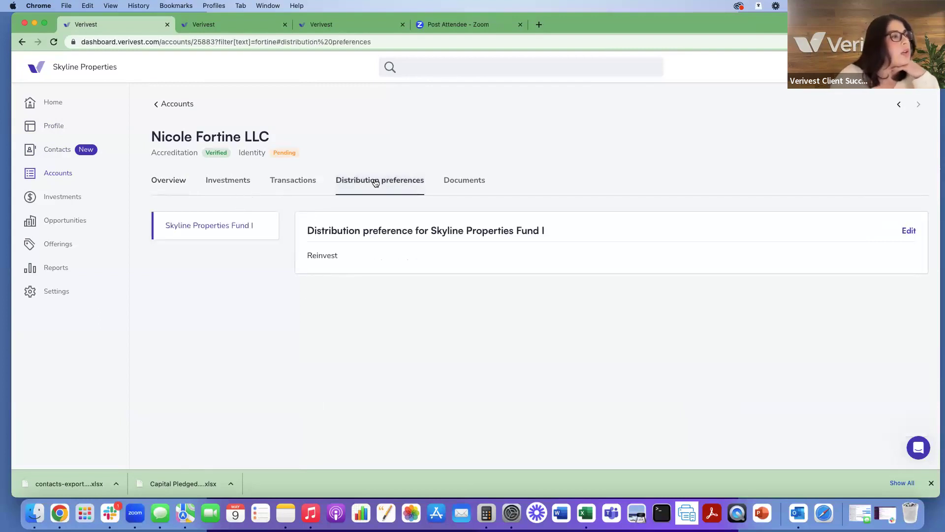
pyautogui.click(909, 232)
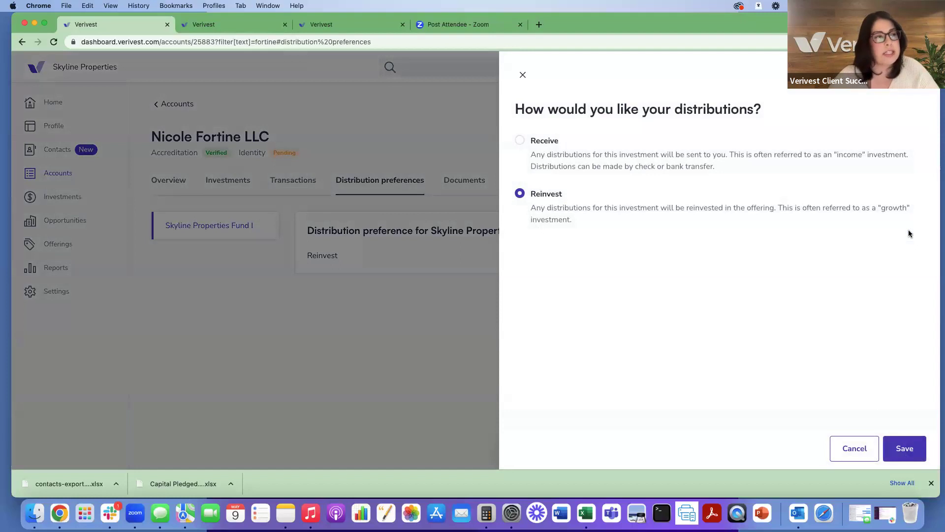
pyautogui.click(525, 142)
pyautogui.click(895, 444)
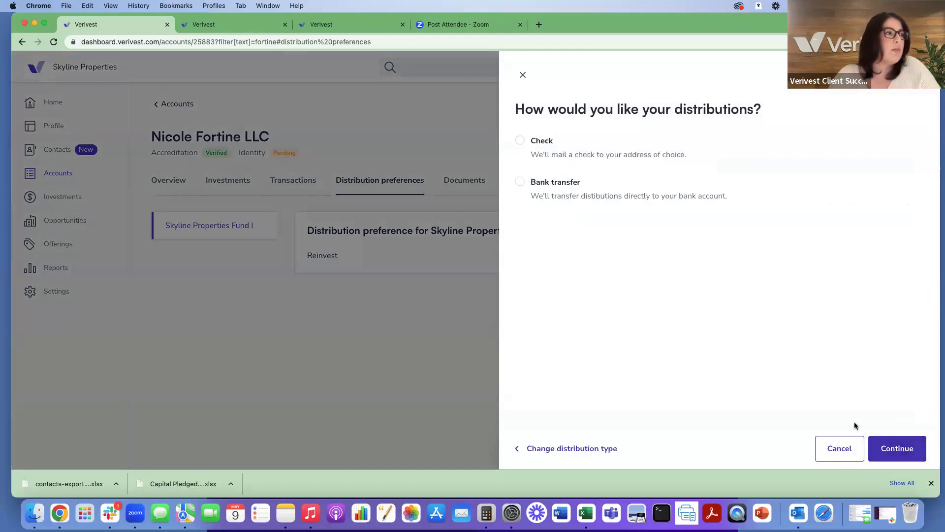
pyautogui.click(524, 183)
pyautogui.click(898, 441)
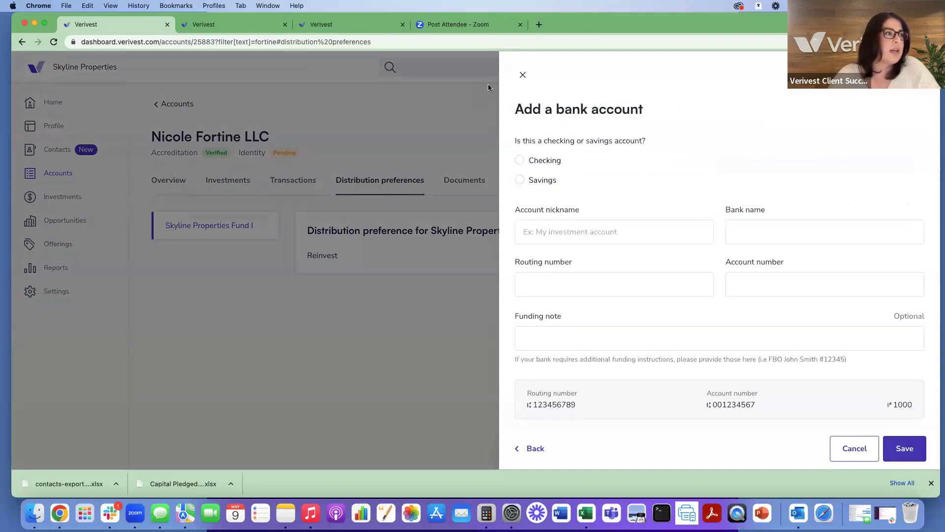
pyautogui.click(522, 77)
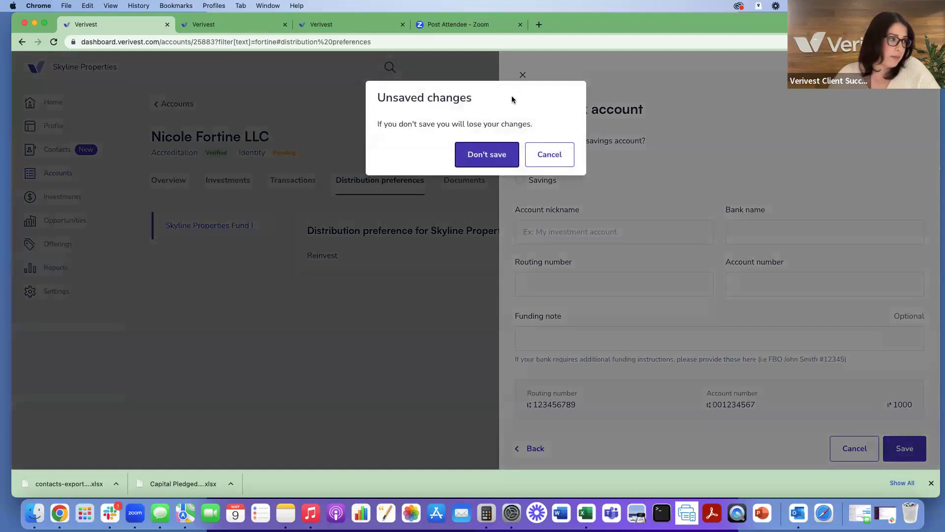
pyautogui.click(498, 153)
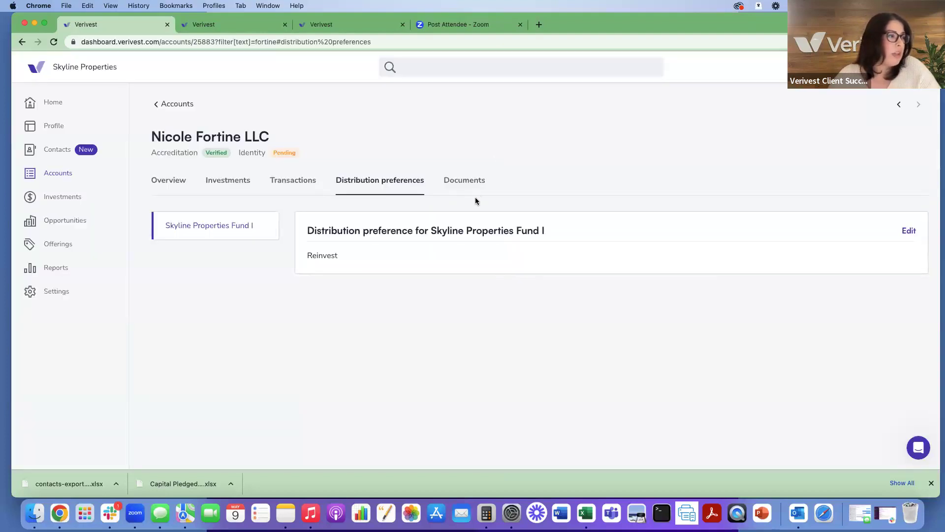
# Step: Check the entity account's documents, then return to the list of all accounts
pyautogui.click(469, 182)
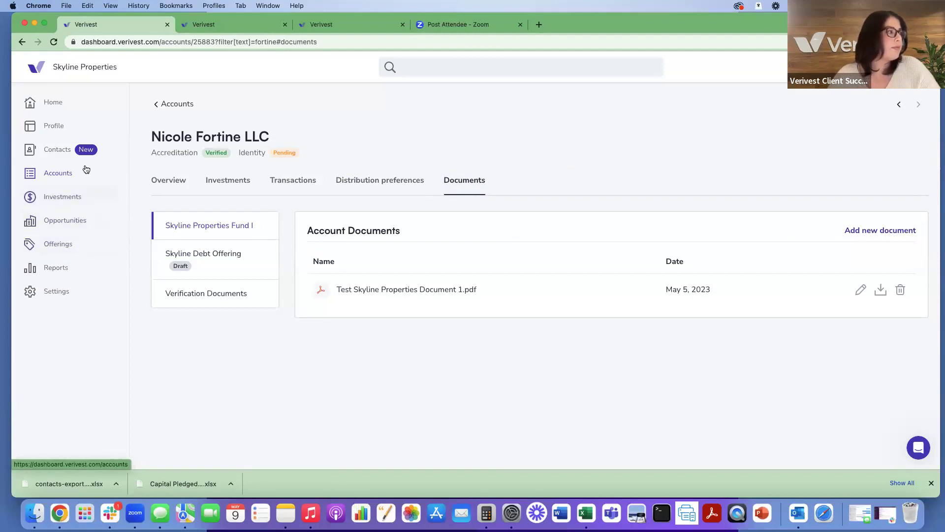
pyautogui.click(59, 173)
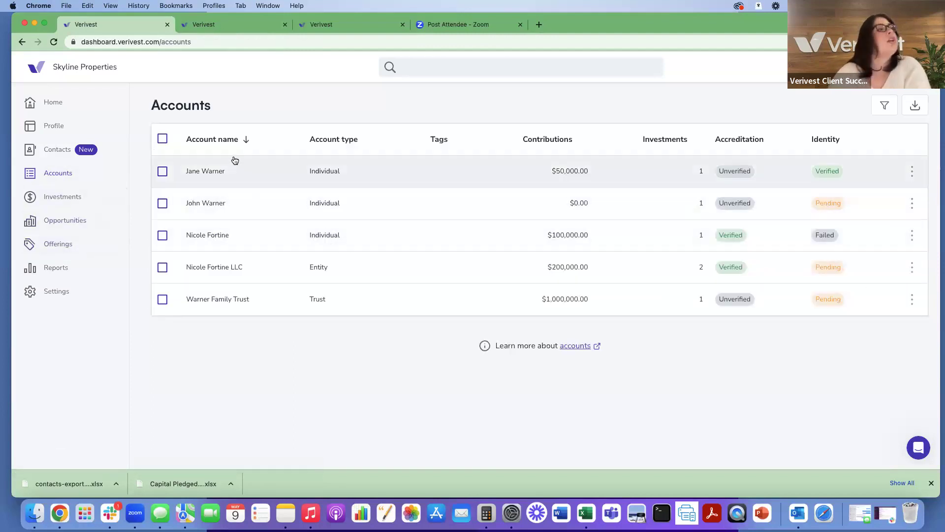
# Step: Filter the Accounts list to accounts invested in Skyline Properties Fund I
pyautogui.click(162, 140)
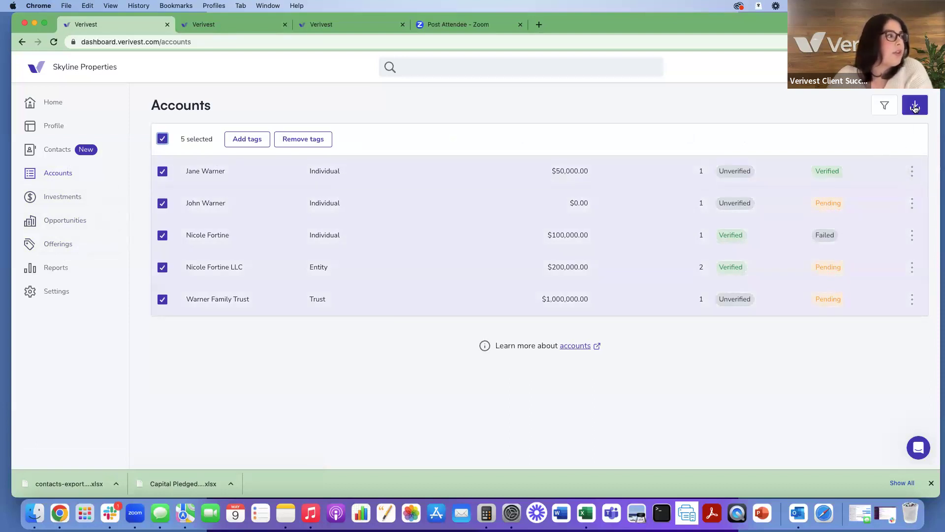
pyautogui.click(162, 140)
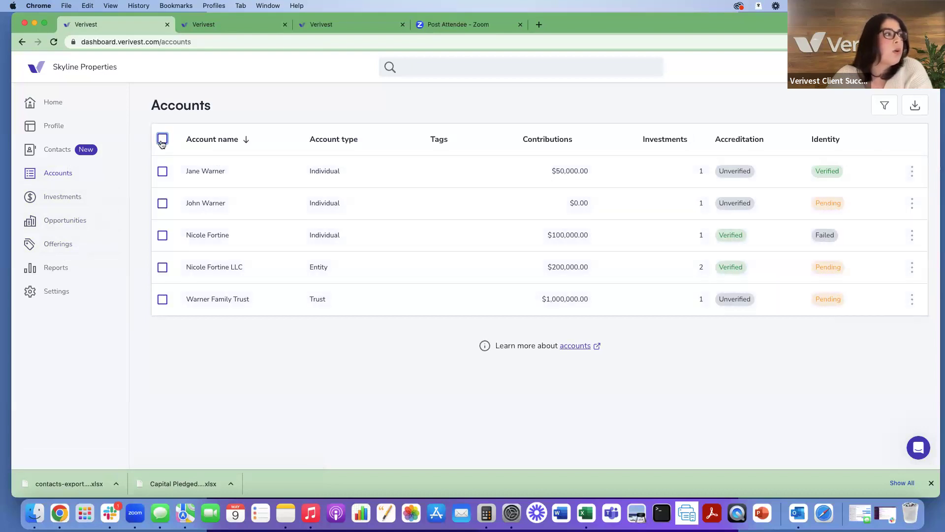
pyautogui.click(886, 108)
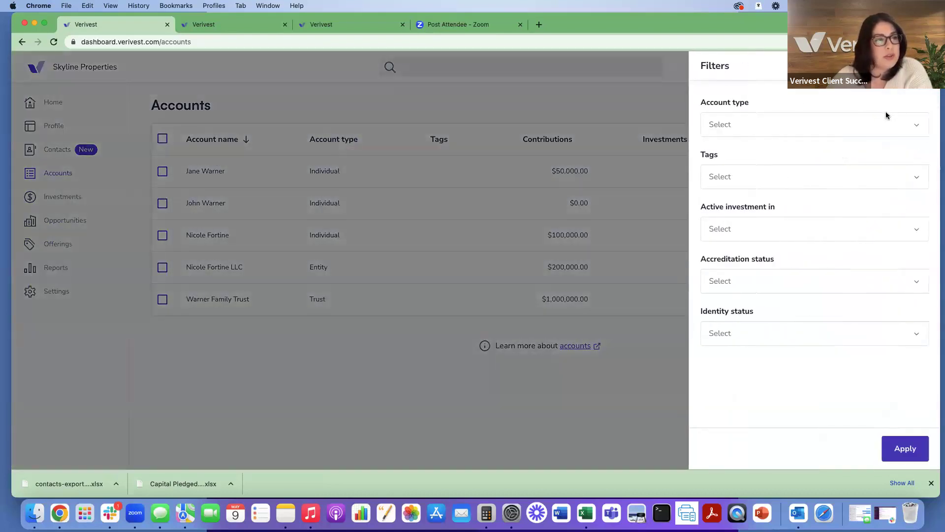
pyautogui.click(811, 233)
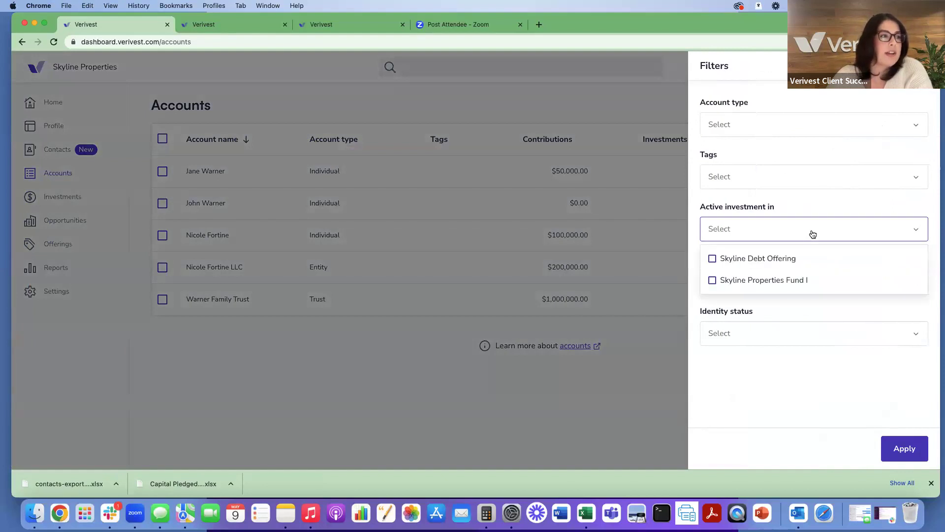
pyautogui.click(767, 282)
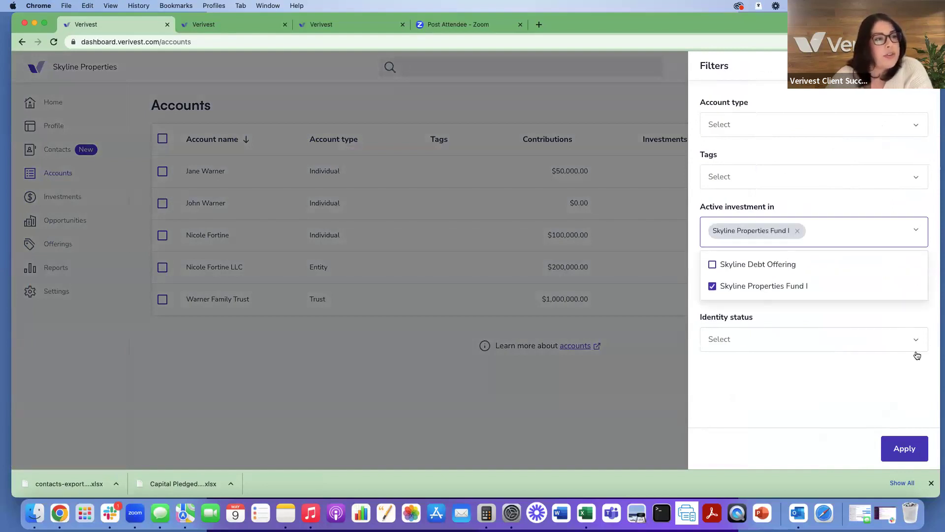
pyautogui.click(899, 446)
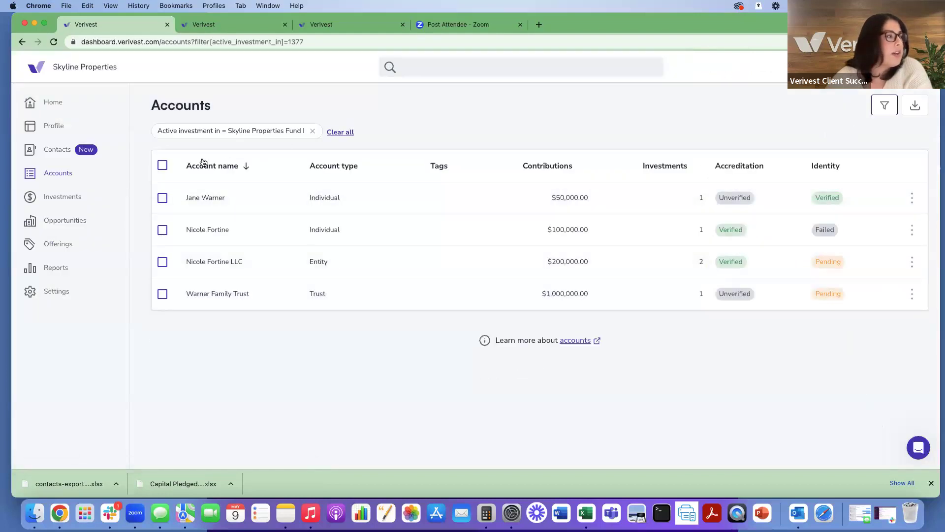
# Step: Export the four filtered accounts and open the downloaded accounts (38).xlsx
pyautogui.click(162, 166)
pyautogui.click(915, 105)
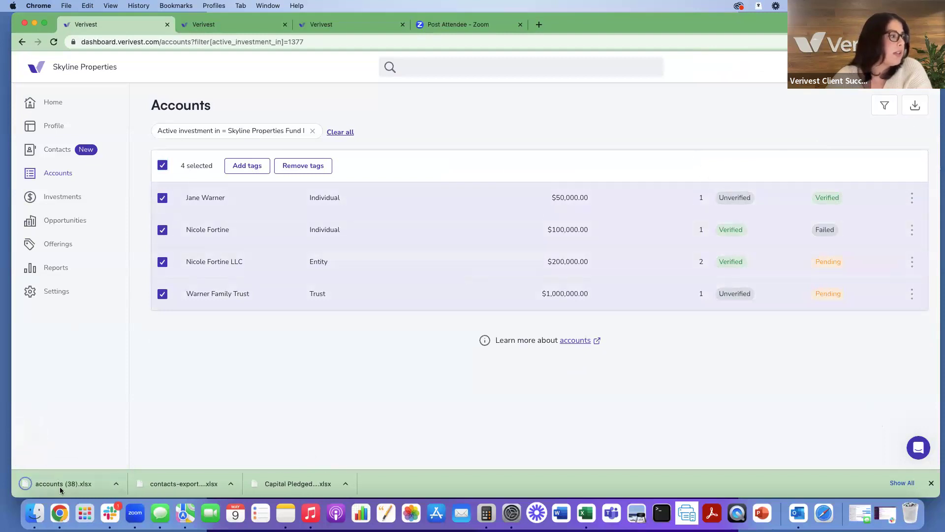
pyautogui.click(55, 483)
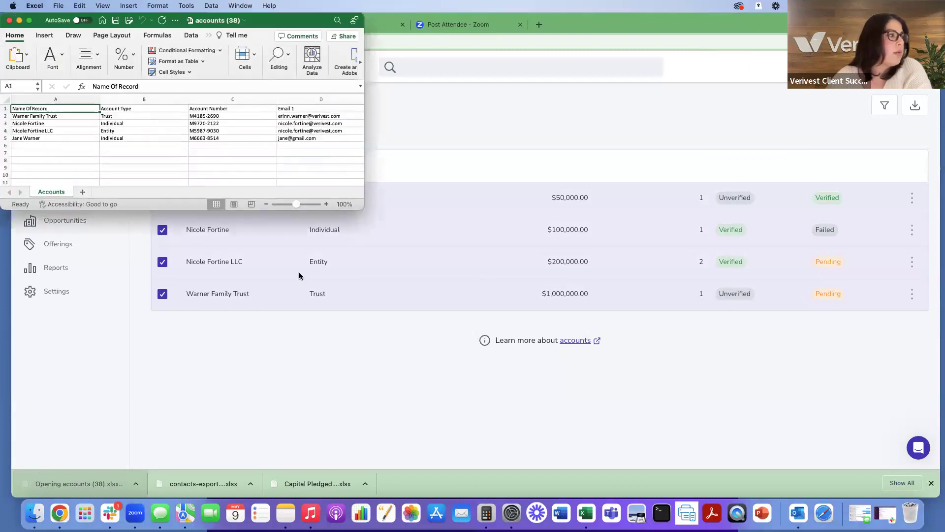
# Step: Enlarge the accounts (38) workbook and scroll right through its columns to Custodian Postal Code
pyautogui.moveTo(361, 205); pyautogui.dragTo(847, 486)
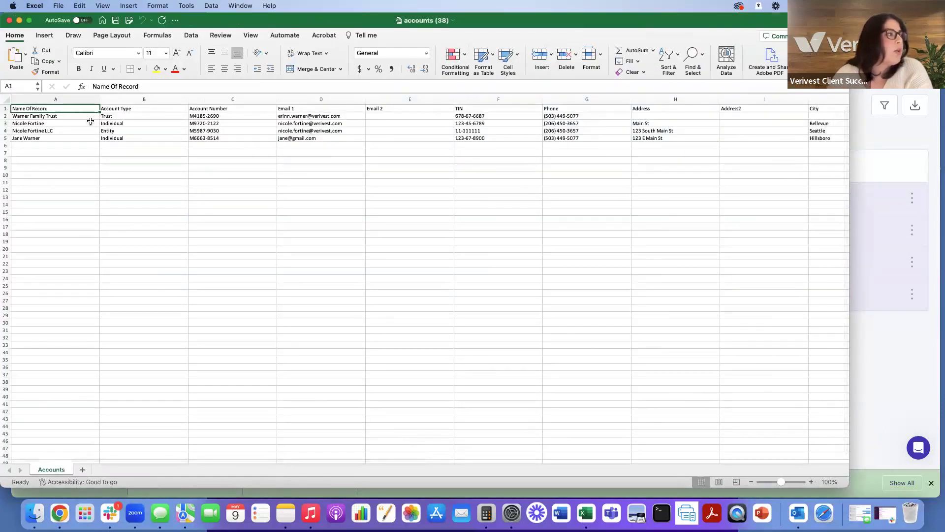
pyautogui.hscroll(3, 80, 160)
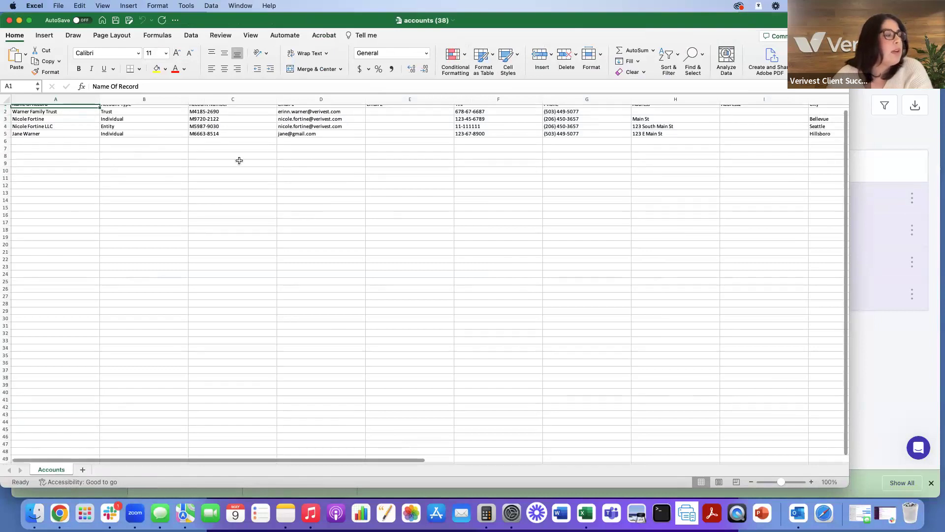
pyautogui.hscroll(3, 297, 159)
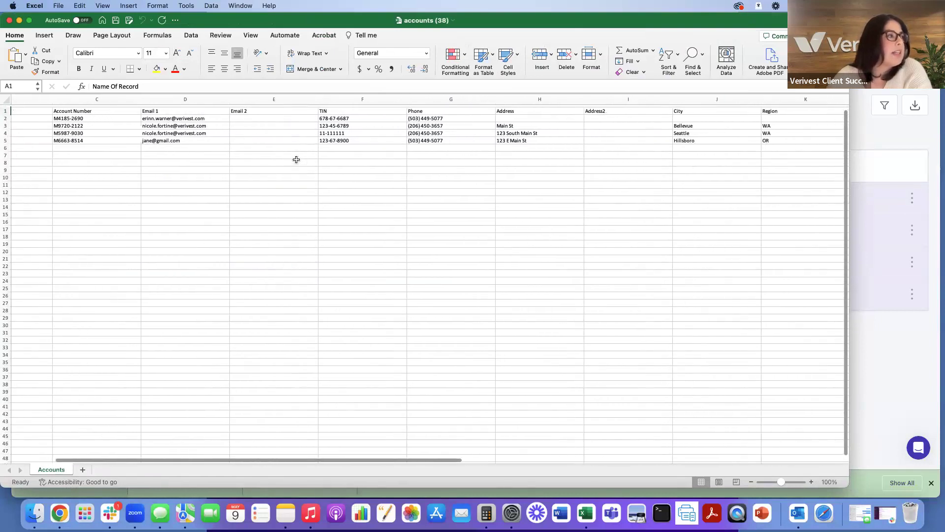
pyautogui.hscroll(3, 297, 160)
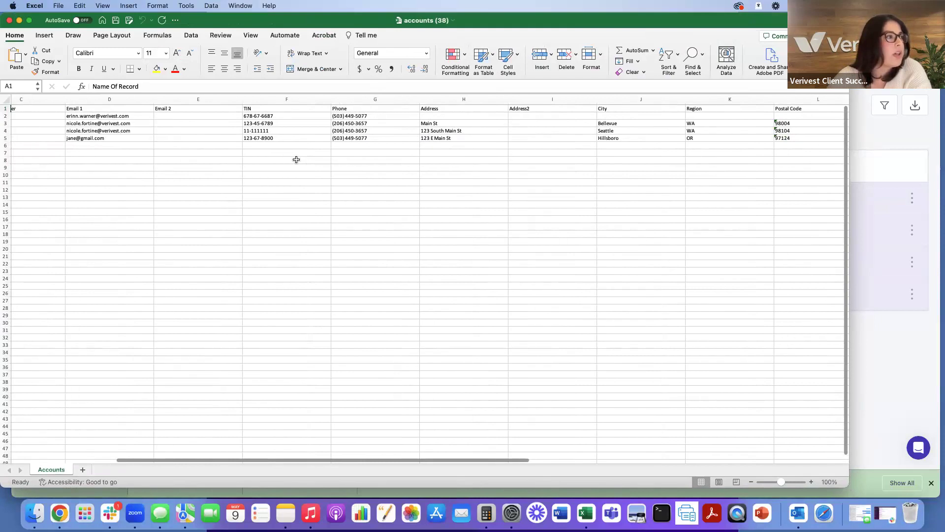
pyautogui.hscroll(8, 297, 160)
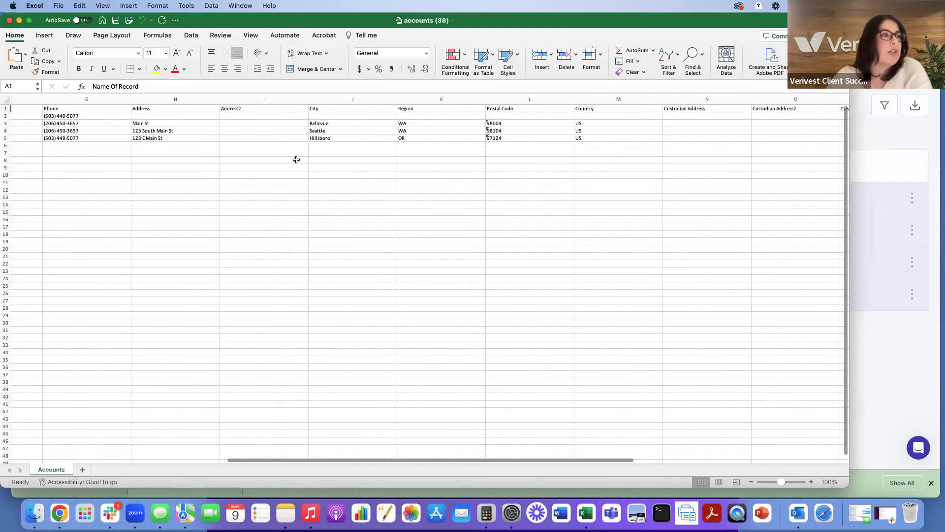
pyautogui.hscroll(3, 297, 160)
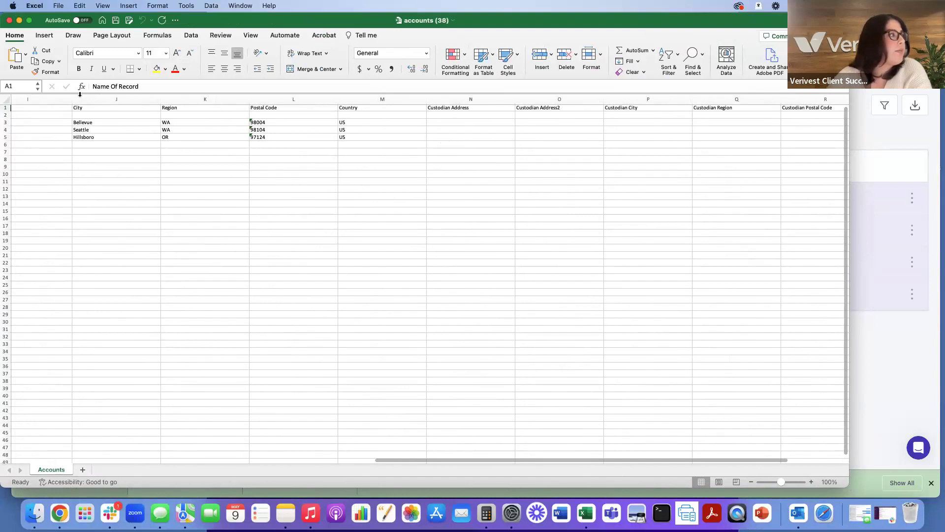
# Step: Close the workbook, deselect the four accounts, and open the latest $50,000 pledge from Investments
pyautogui.click(8, 20)
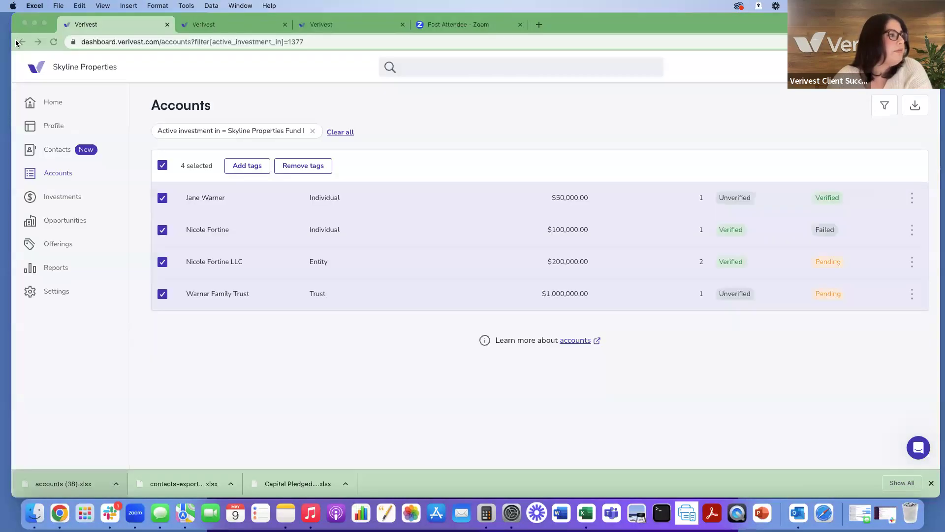
pyautogui.click(161, 166)
pyautogui.click(50, 201)
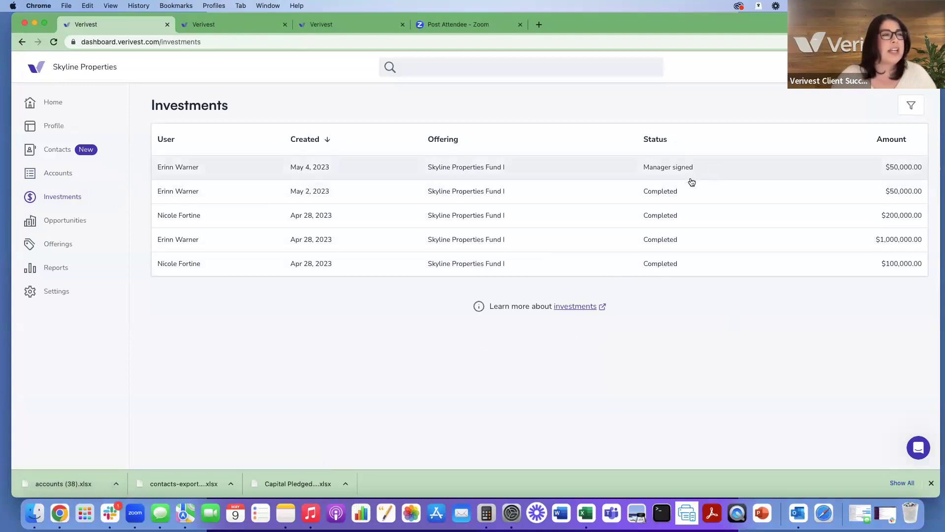
pyautogui.click(374, 170)
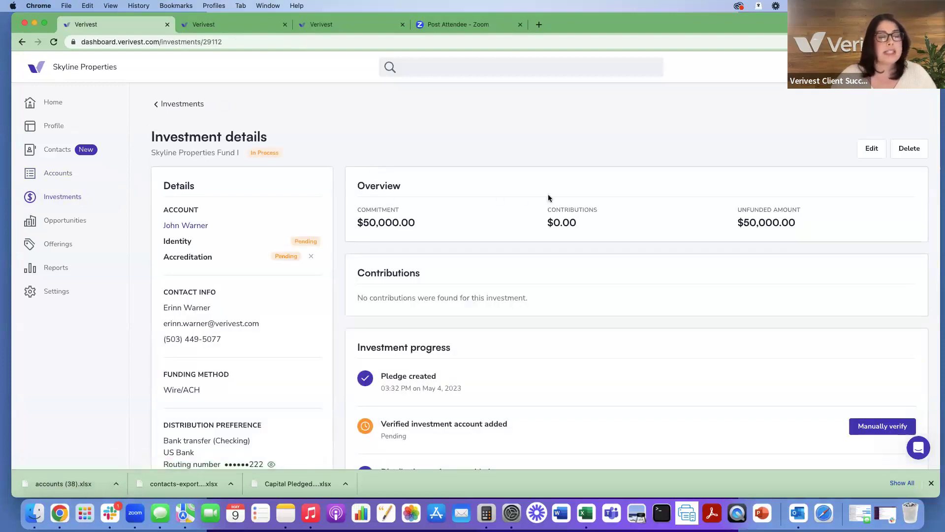
# Step: Open the most recent $50,000 Skyline Properties Fund I investment and review its progress steps
pyautogui.click(157, 105)
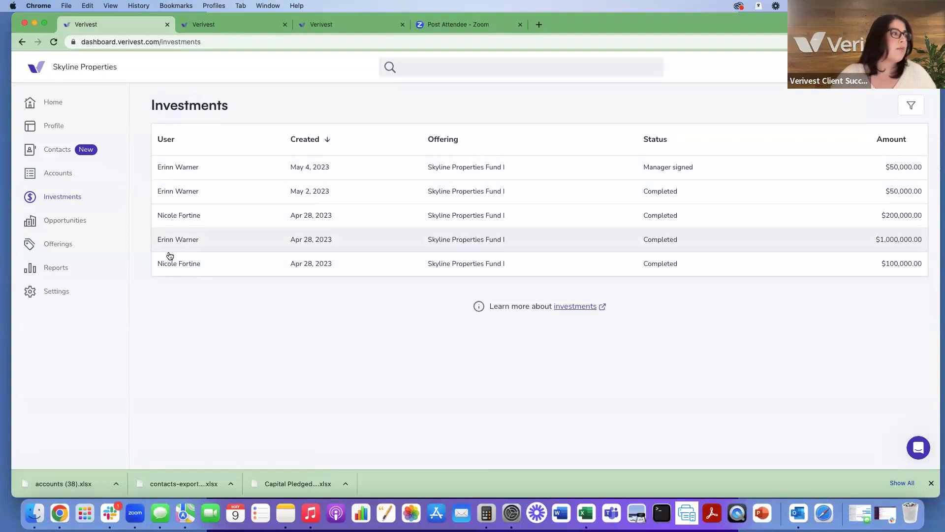
pyautogui.click(203, 167)
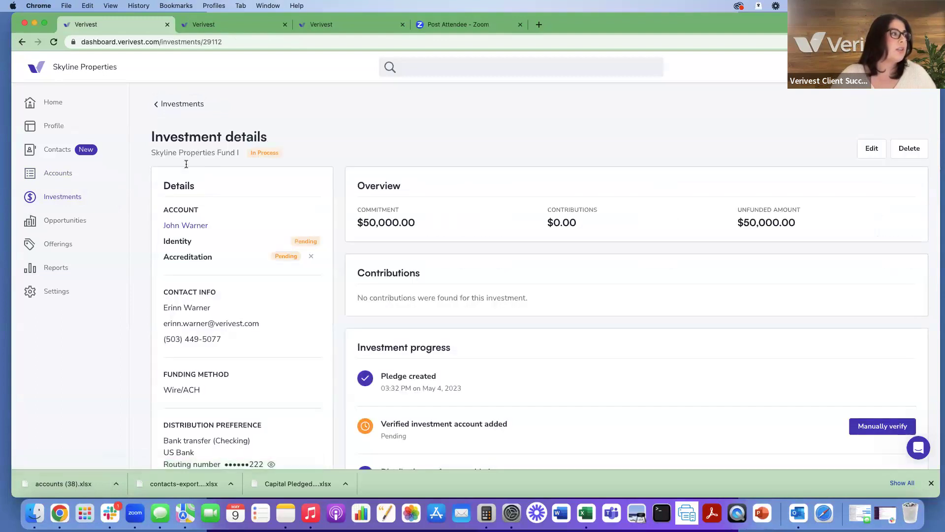
pyautogui.scroll(-4, 246, 239)
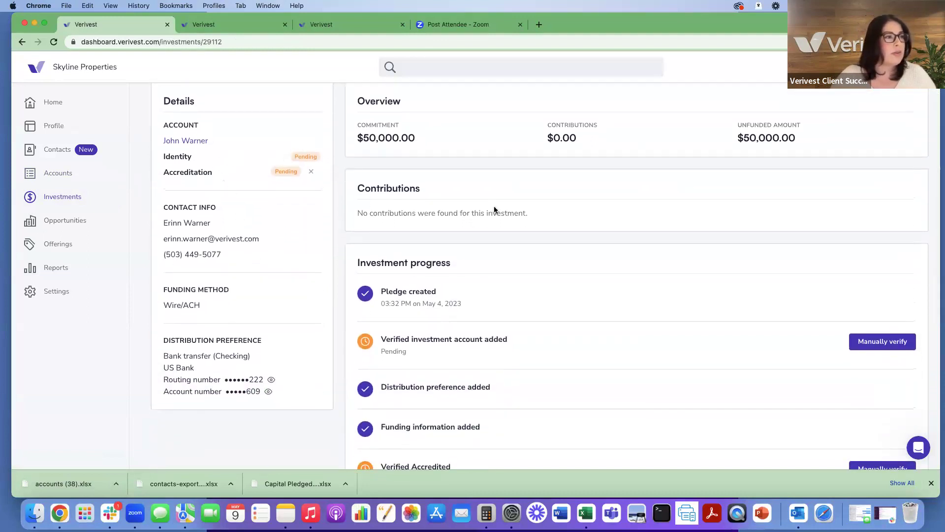
pyautogui.scroll(-6, 494, 204)
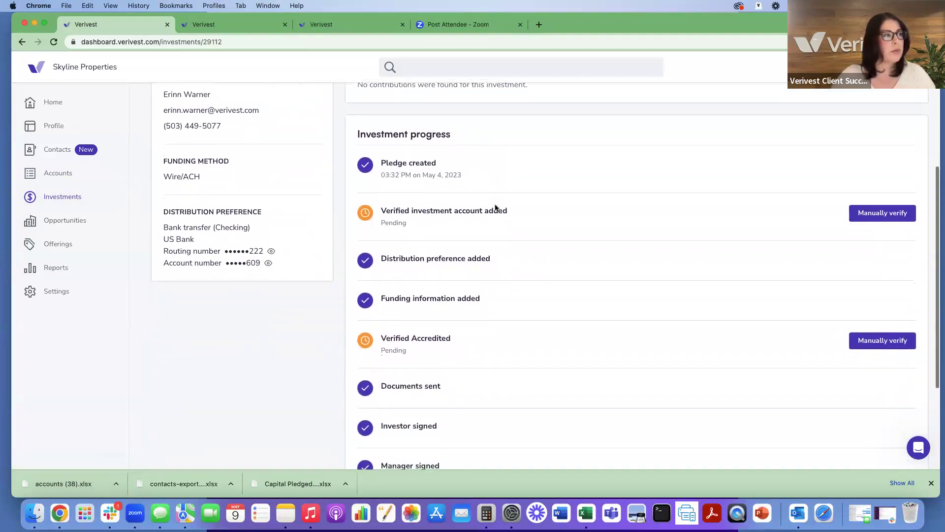
pyautogui.scroll(-5, 495, 208)
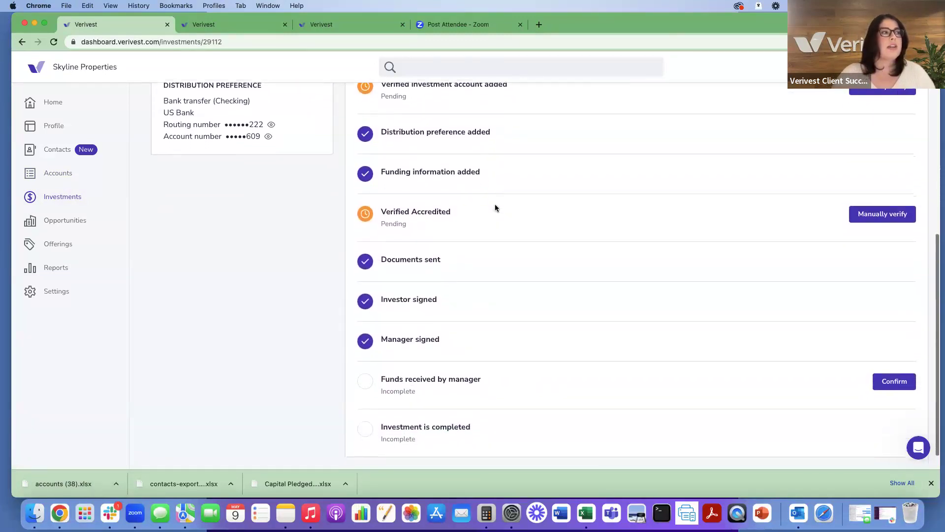
pyautogui.scroll(-1, 494, 207)
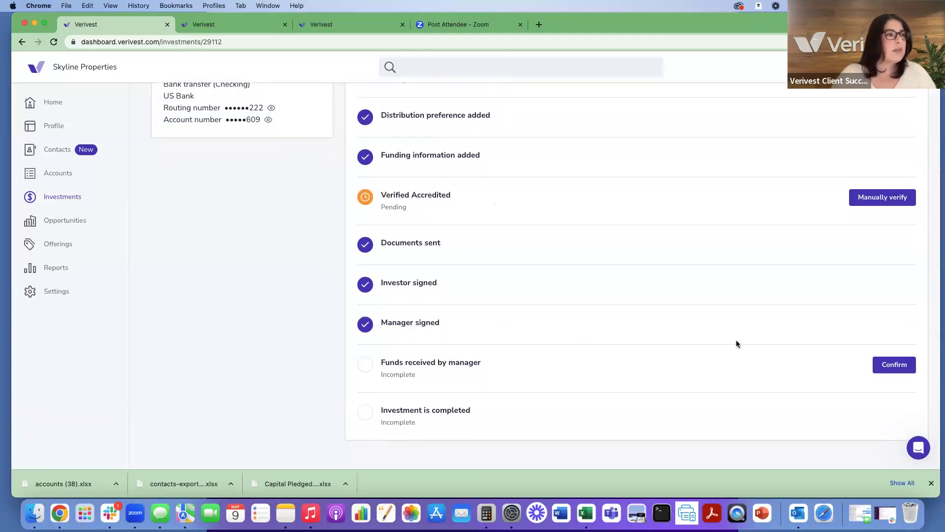
pyautogui.scroll(2, 737, 340)
pyautogui.scroll(-2, 755, 330)
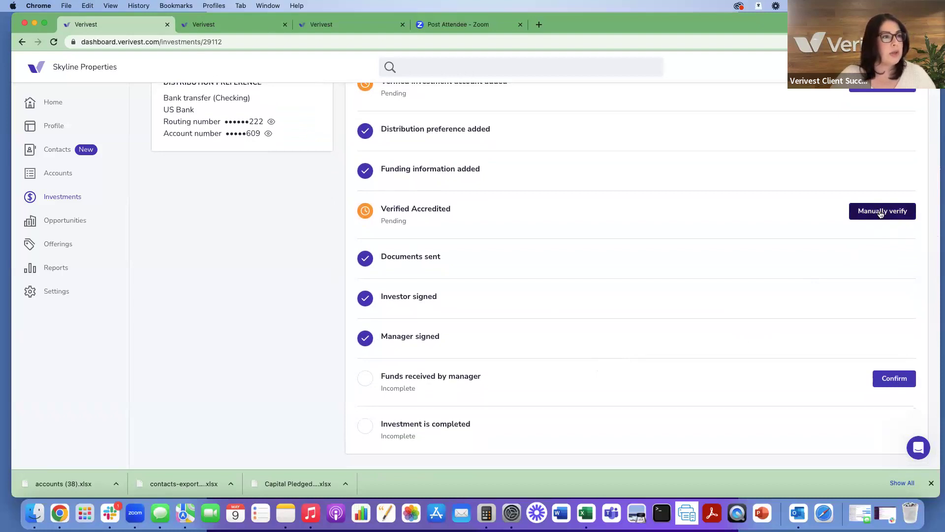
pyautogui.scroll(-1, 899, 282)
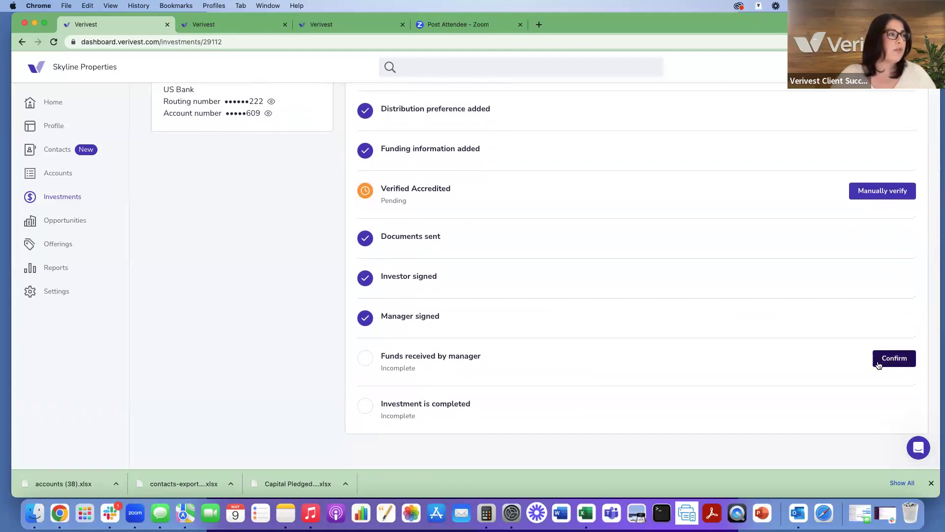
pyautogui.scroll(10, 835, 342)
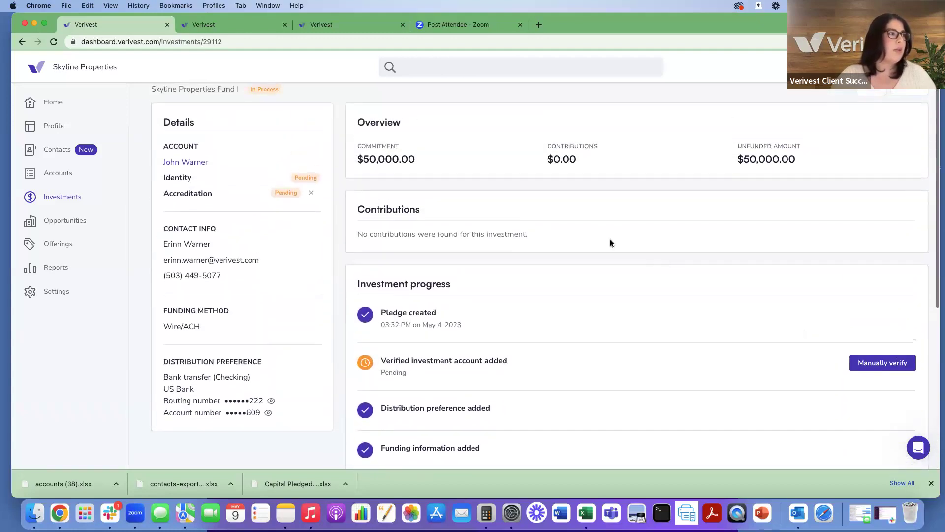
pyautogui.scroll(1, 454, 153)
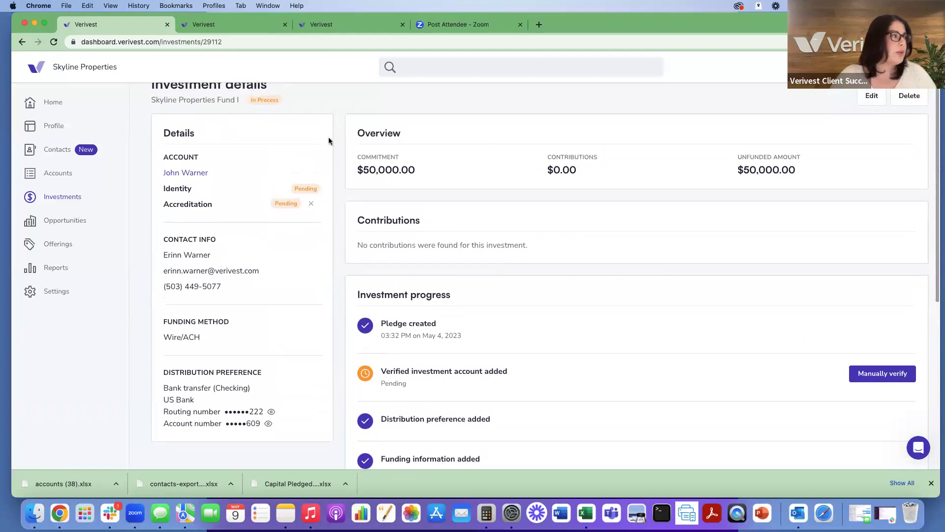
pyautogui.scroll(2, 329, 141)
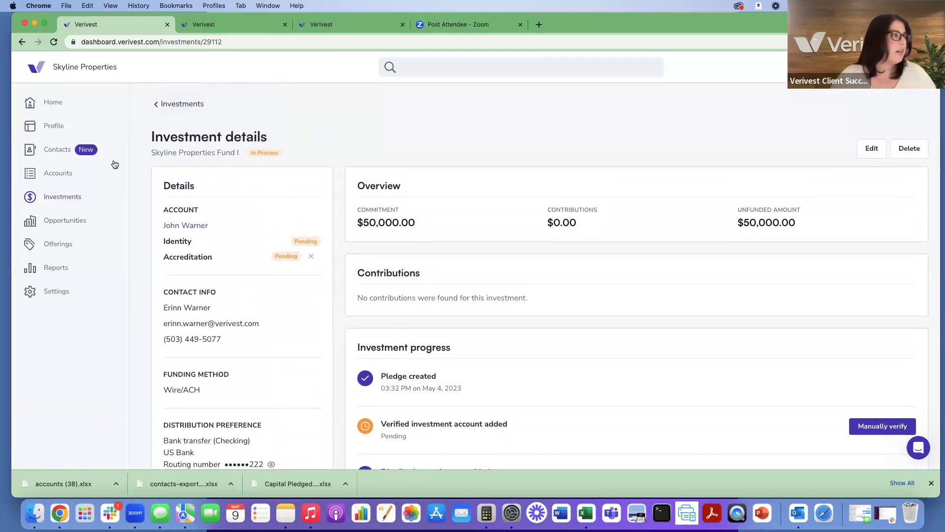
# Step: Return to the list of all investments, then show the Opportunities list
pyautogui.click(71, 198)
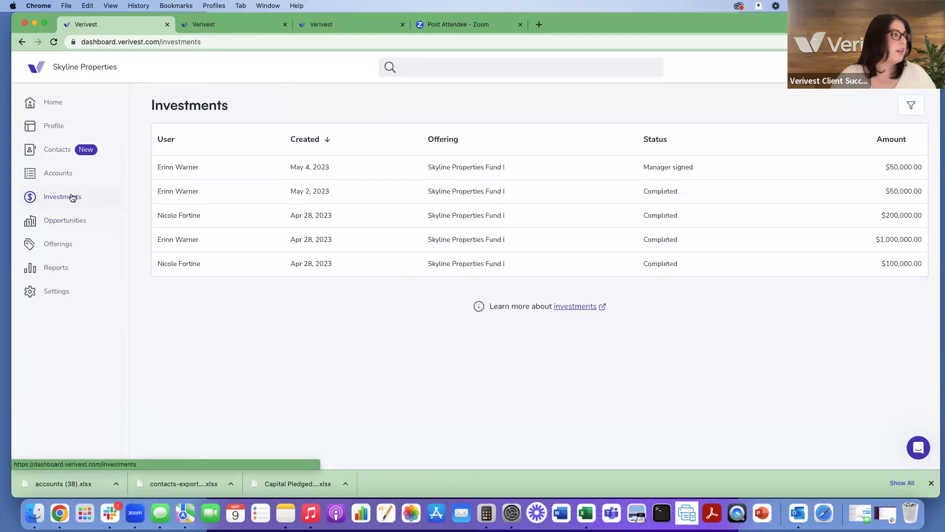
pyautogui.click(68, 227)
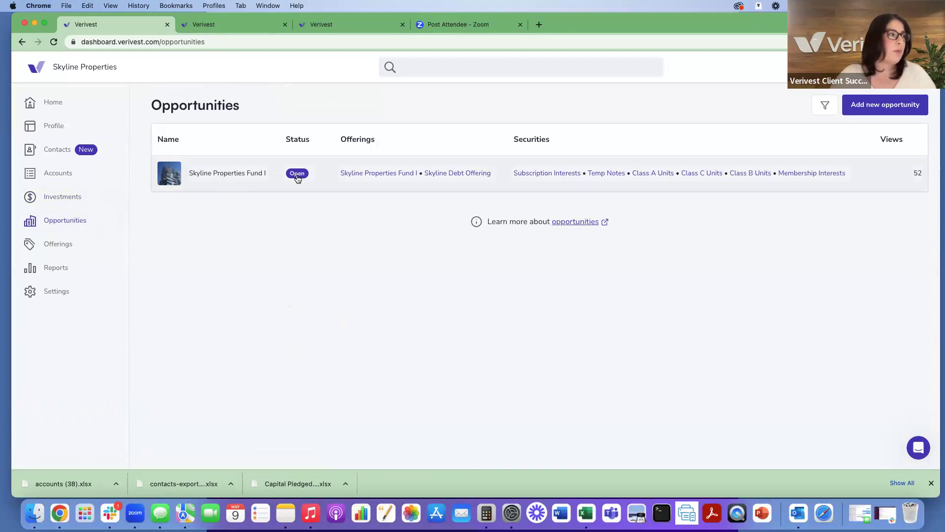
# Step: Open the Skyline Properties Fund I opportunity and look over its overview
pyautogui.click(235, 176)
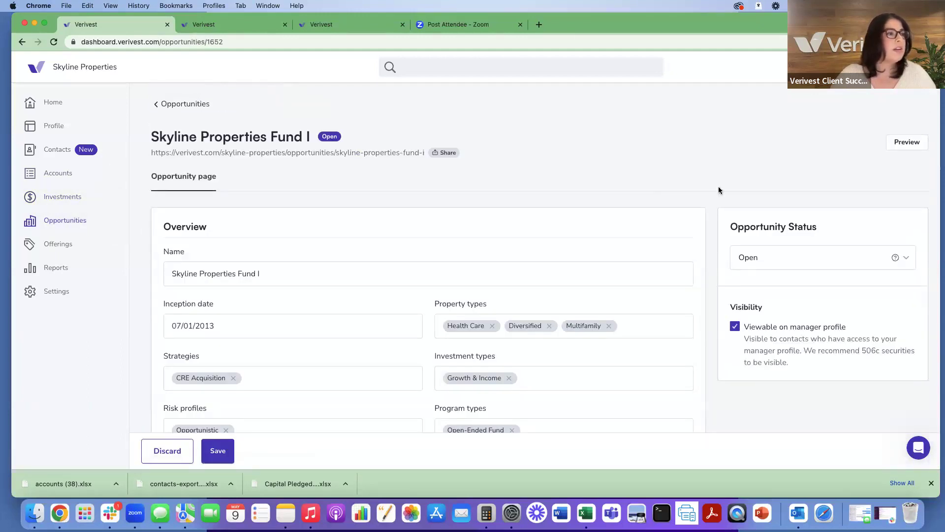
pyautogui.scroll(-3, 753, 194)
pyautogui.scroll(-2, 753, 194)
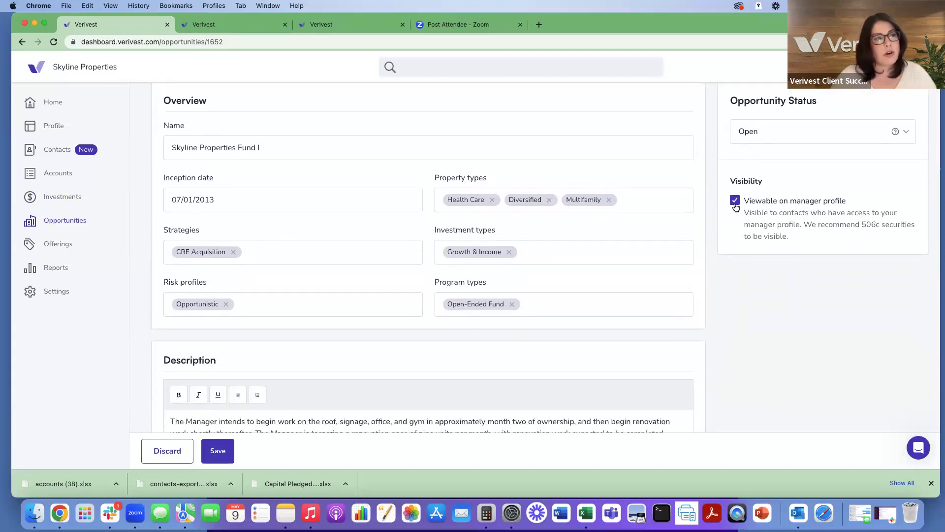
pyautogui.scroll(4, 735, 206)
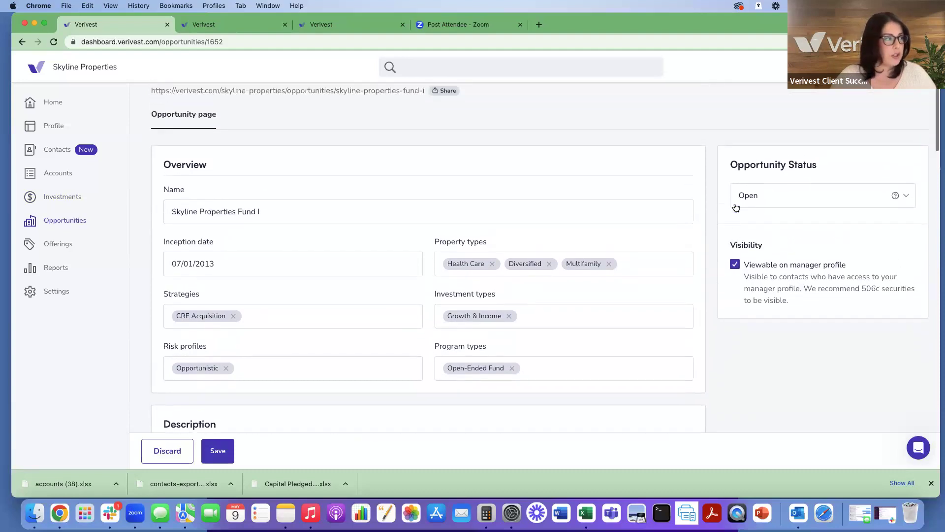
pyautogui.scroll(1, 735, 207)
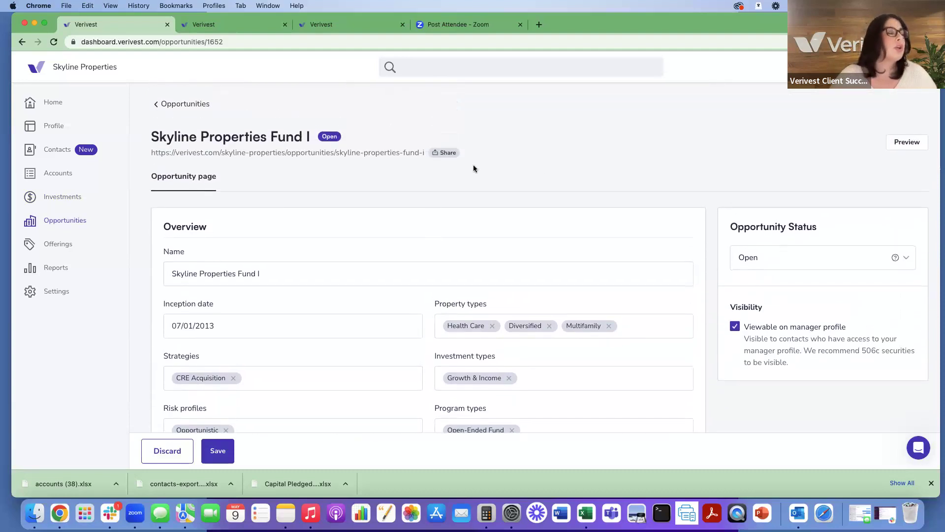
# Step: Check the sharing options, then review the video link and four documents including PITCH DECK.docx
pyautogui.click(440, 155)
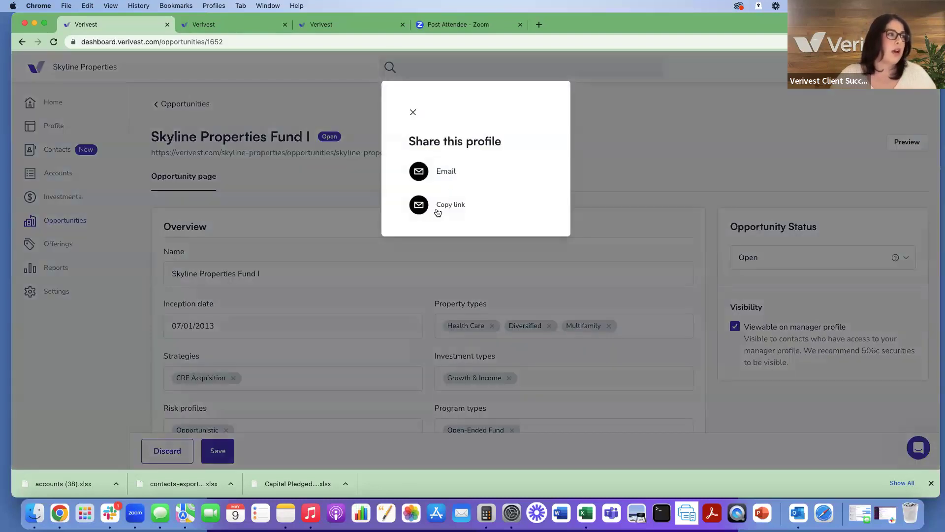
pyautogui.click(413, 113)
pyautogui.scroll(-5, 562, 174)
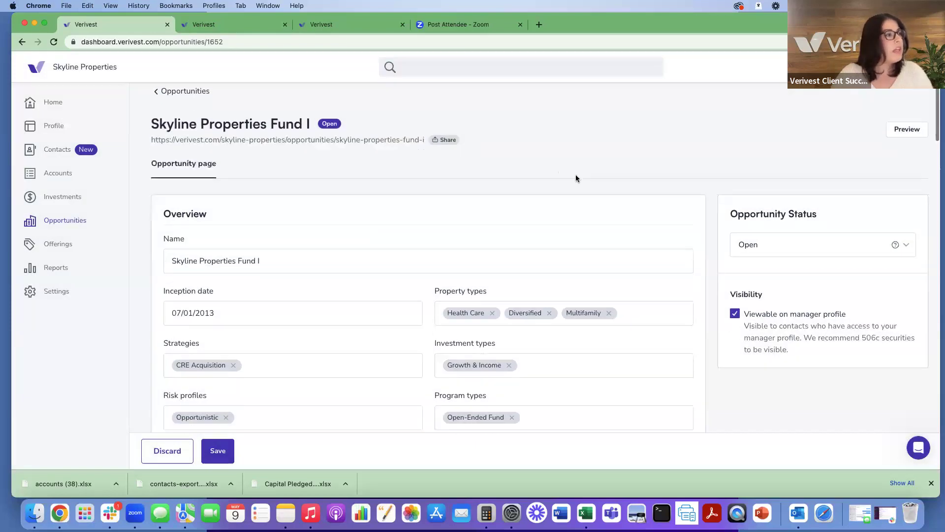
pyautogui.scroll(4, 576, 178)
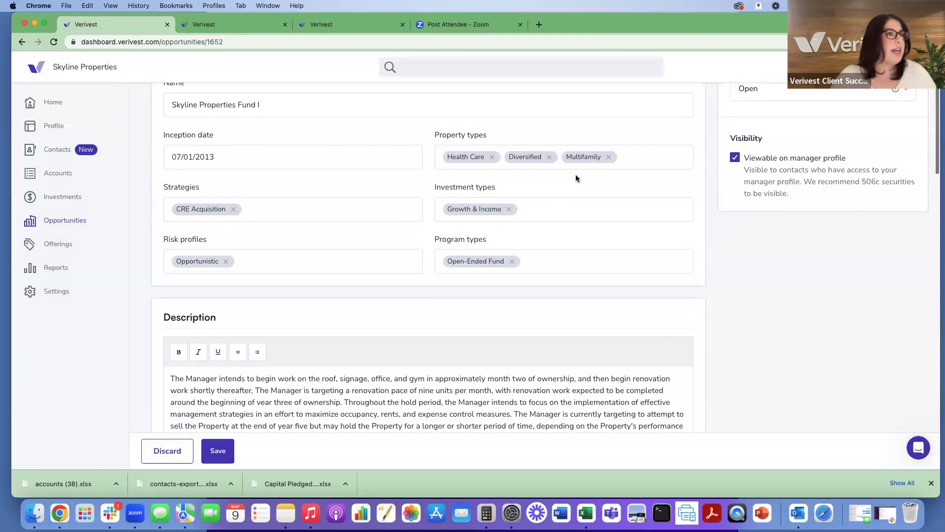
pyautogui.scroll(2, 577, 178)
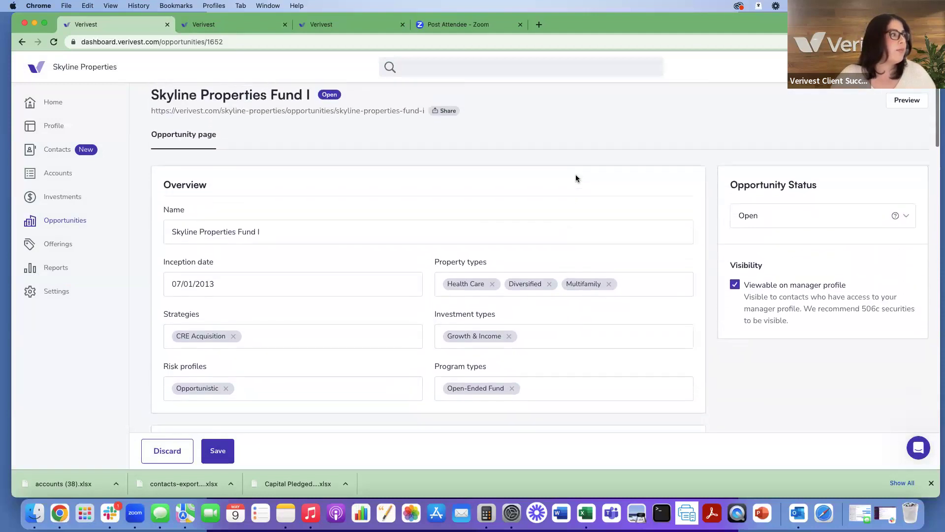
pyautogui.scroll(-5, 577, 178)
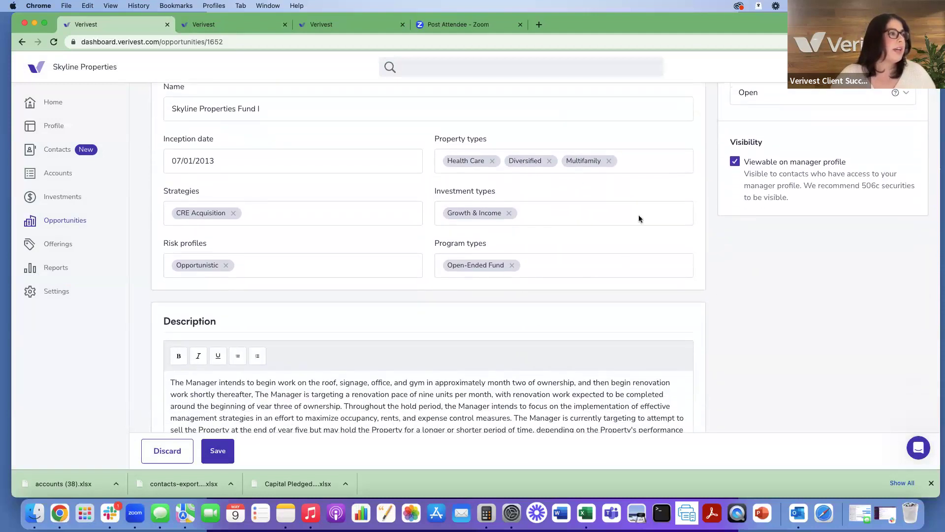
pyautogui.scroll(-8, 479, 209)
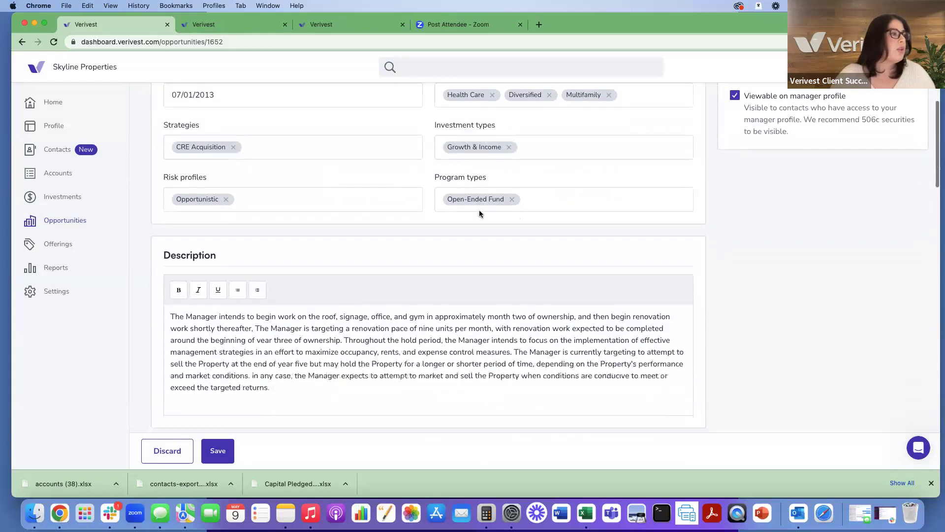
pyautogui.scroll(-5, 479, 211)
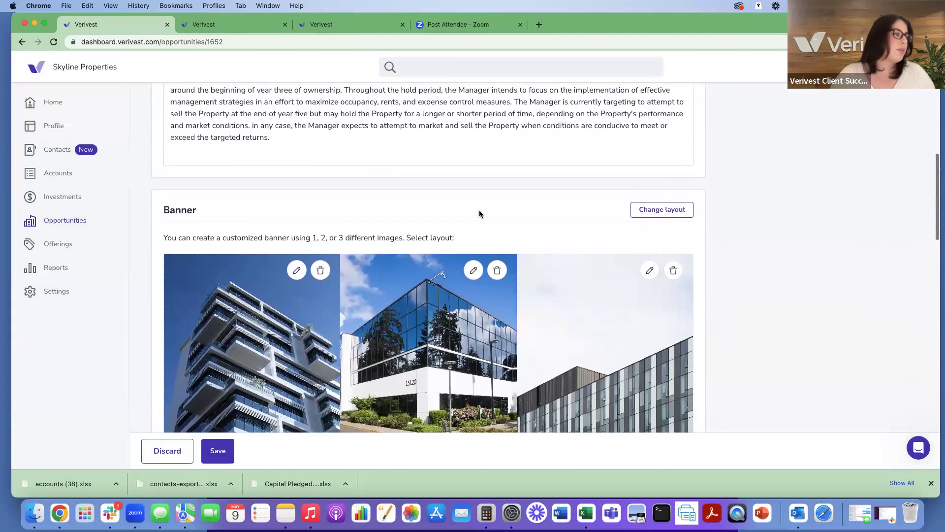
pyautogui.scroll(-3, 479, 213)
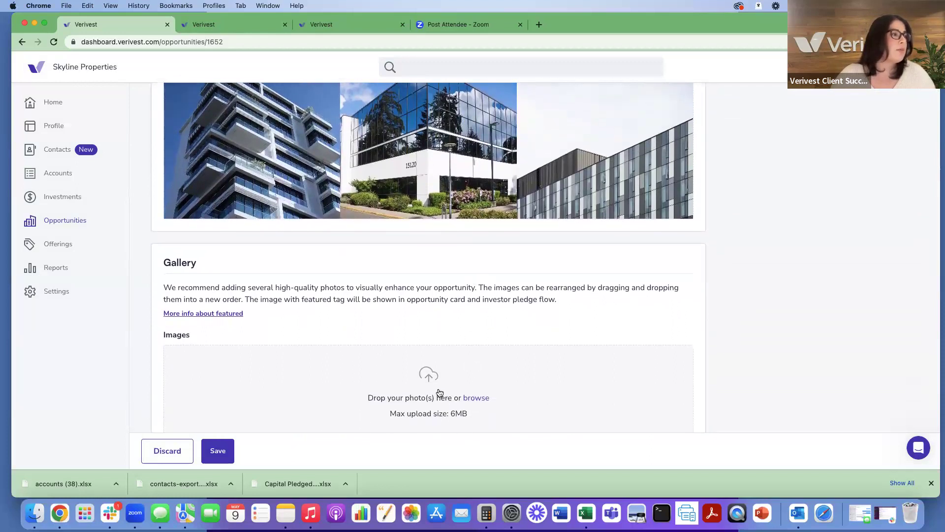
pyautogui.scroll(-7, 440, 392)
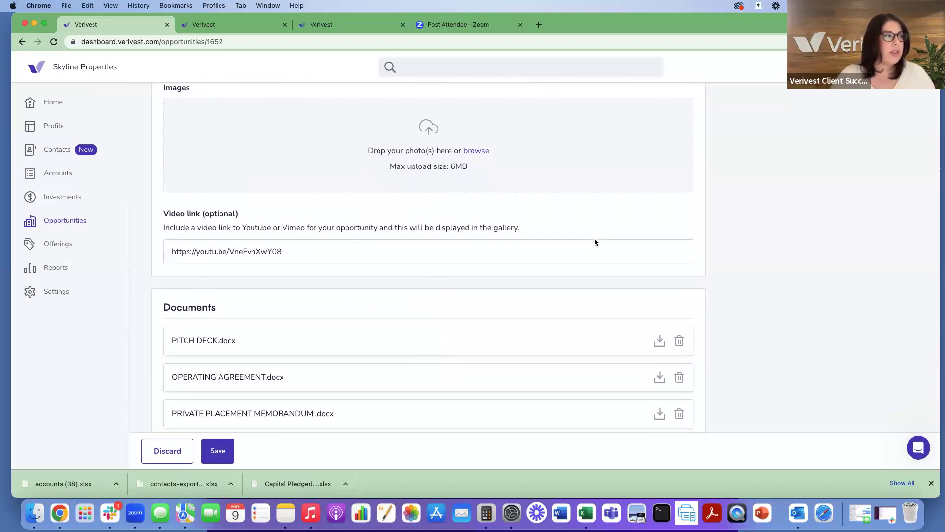
pyautogui.scroll(-4, 595, 239)
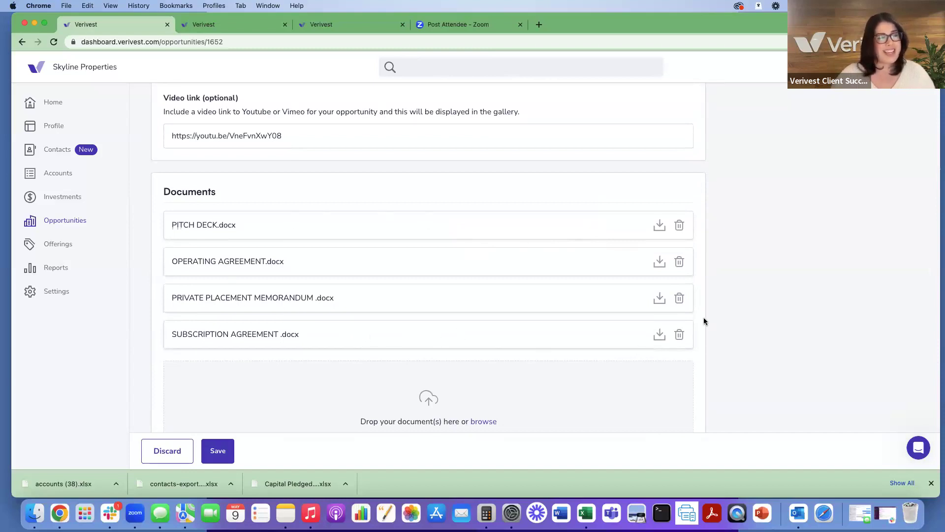
pyautogui.scroll(20, 704, 321)
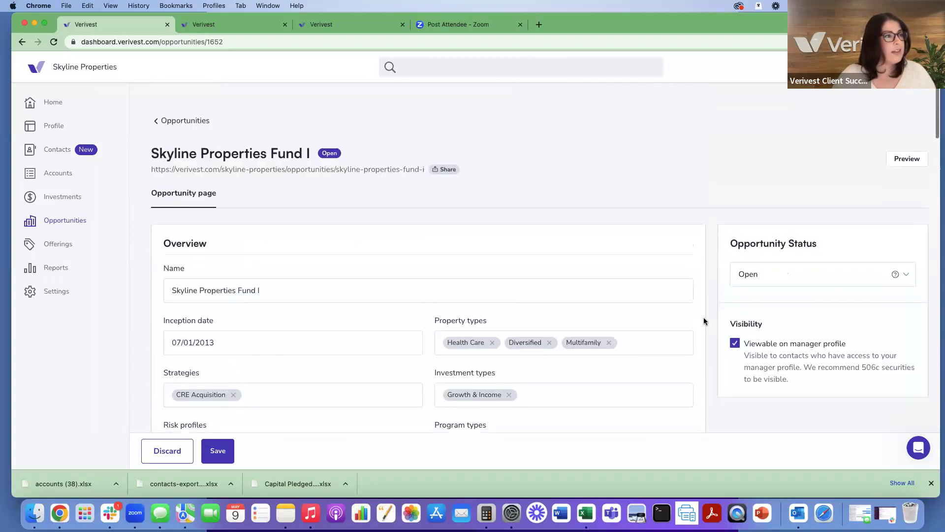
# Step: Preview Skyline Properties Fund I as investors see it, save it, and go to Offerings
pyautogui.click(911, 143)
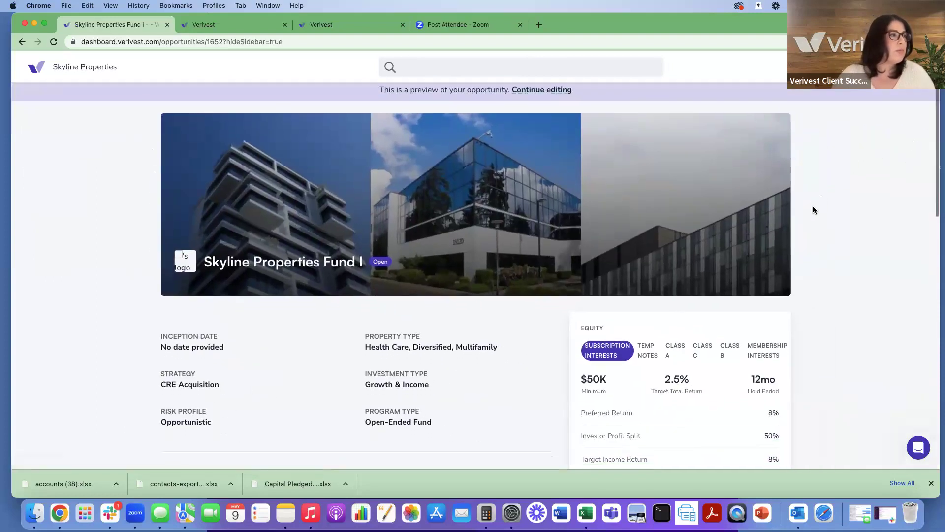
pyautogui.scroll(-6, 813, 209)
pyautogui.scroll(-5, 813, 210)
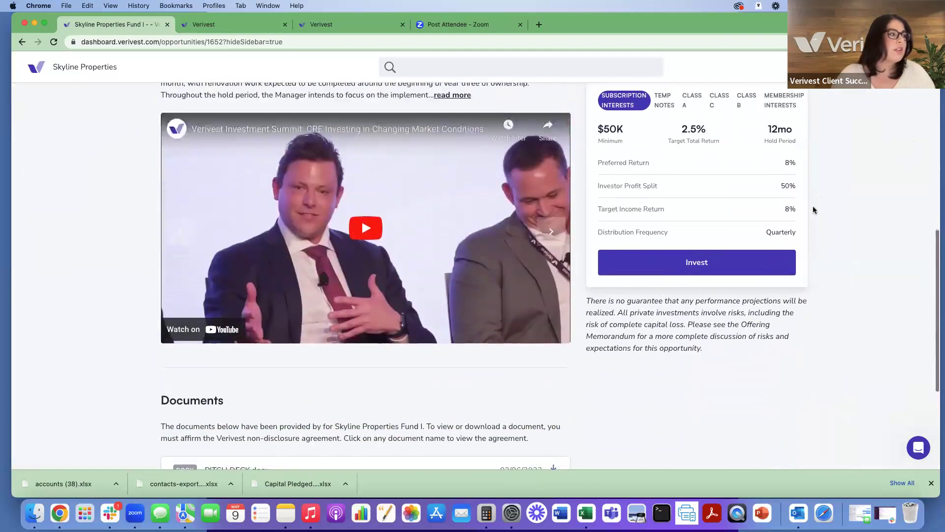
pyautogui.scroll(5, 813, 210)
pyautogui.scroll(6, 813, 210)
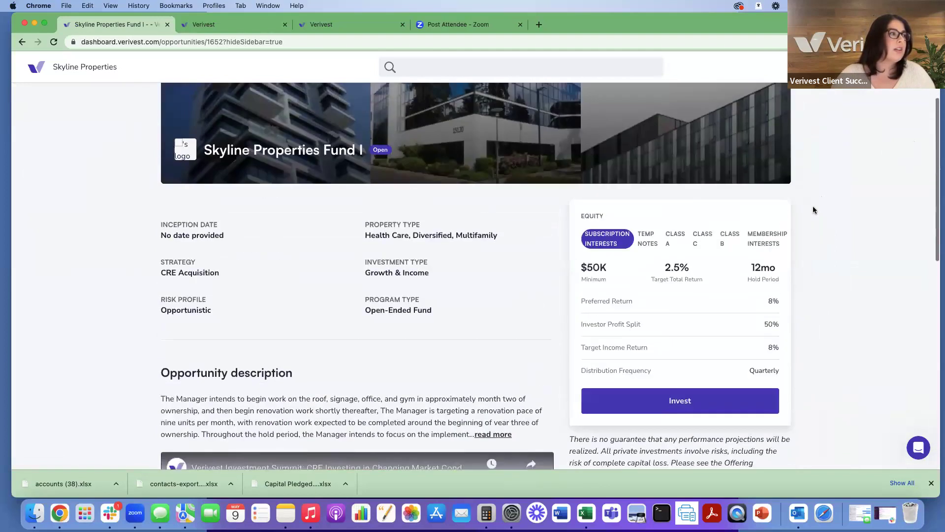
pyautogui.click(547, 96)
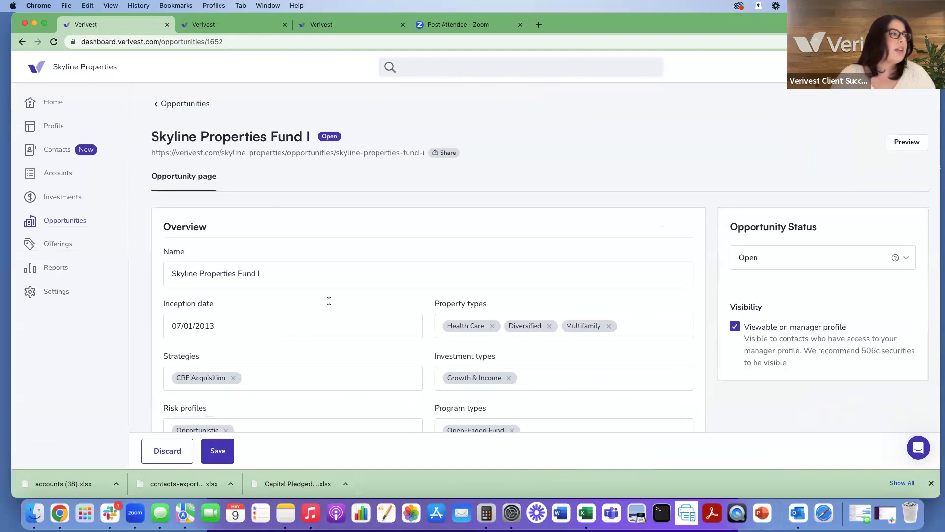
pyautogui.click(215, 452)
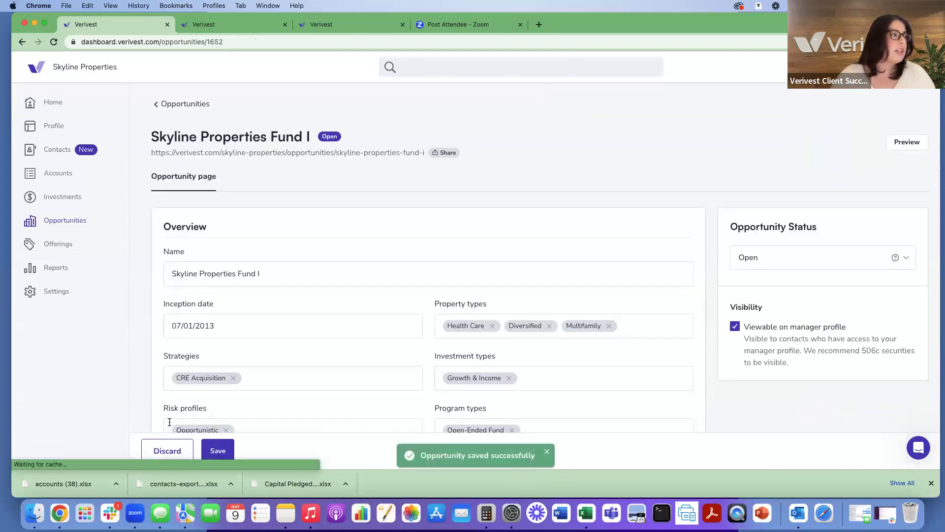
pyautogui.click(67, 246)
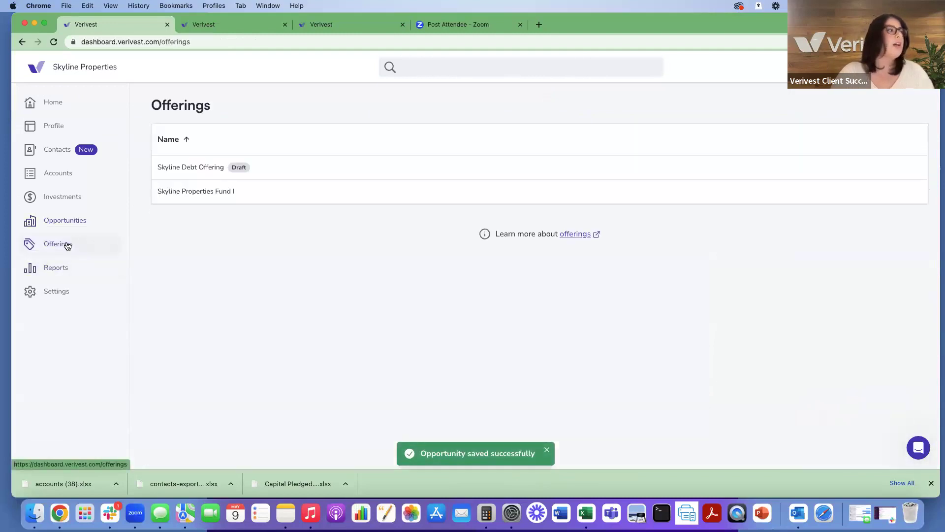
pyautogui.click(202, 192)
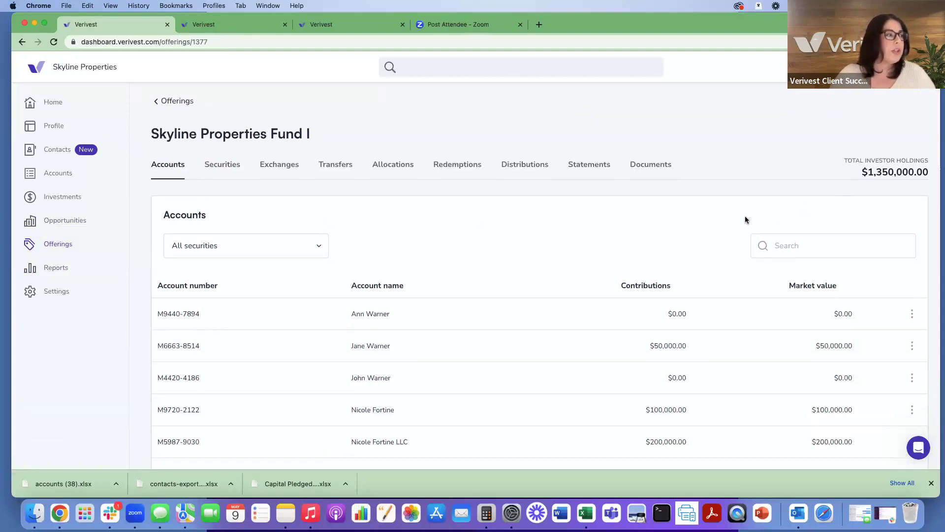
pyautogui.scroll(-5, 745, 219)
pyautogui.scroll(5, 731, 261)
pyautogui.scroll(-1, 732, 263)
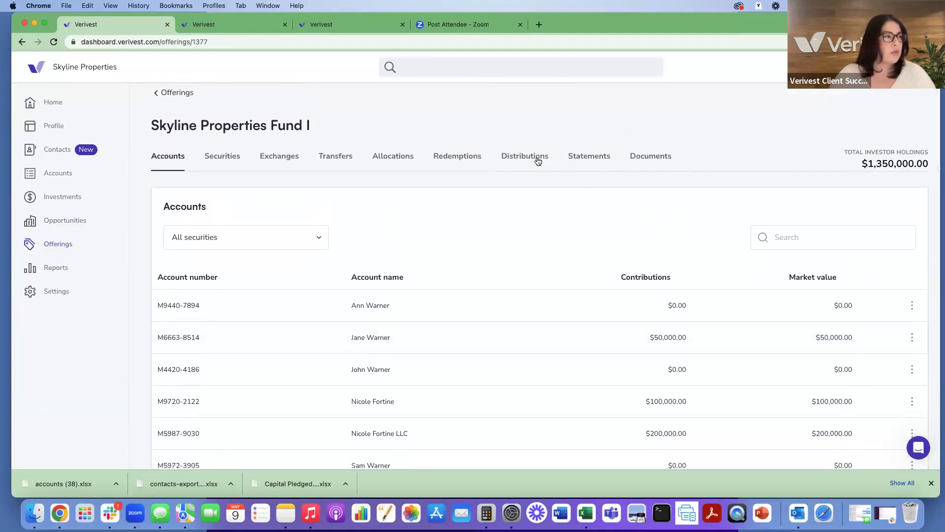
pyautogui.click(642, 164)
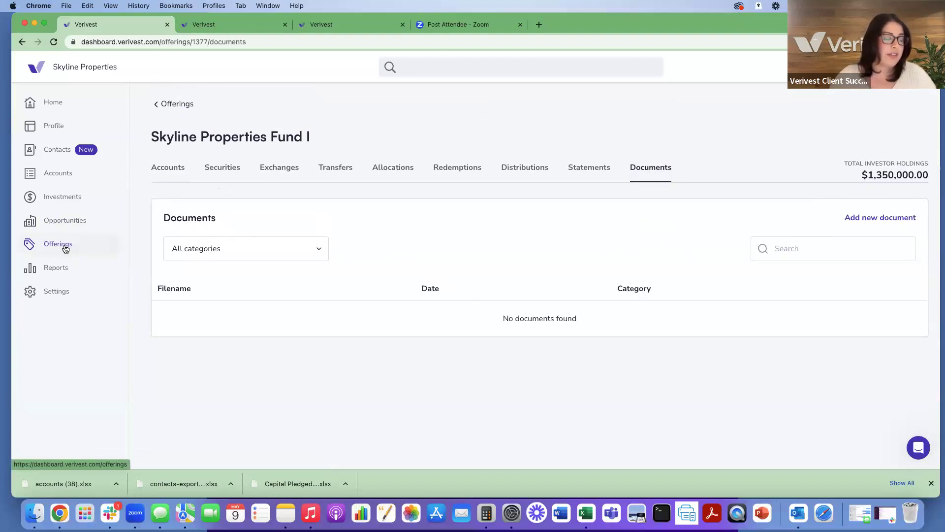
pyautogui.click(65, 248)
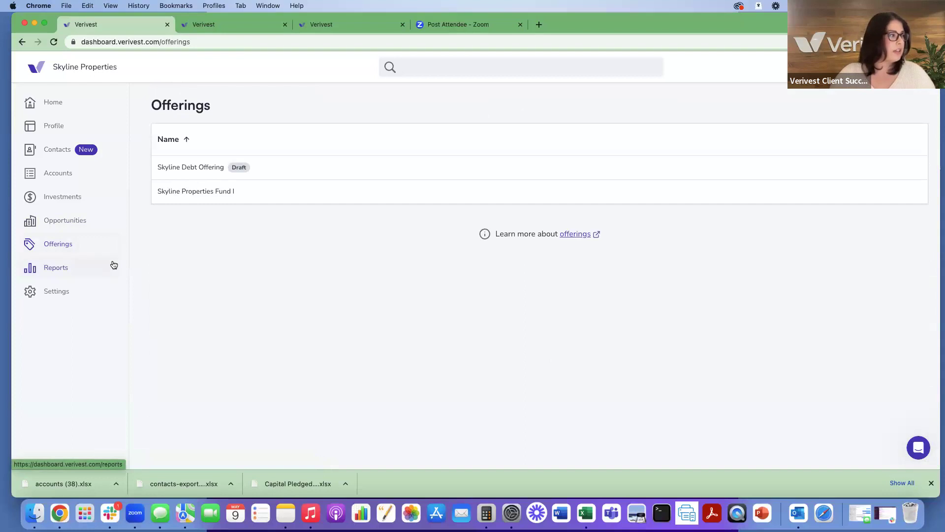
# Step: Re-save the Skyline Properties Fund I Capital Pledged and Contributed report covering 01/01/2010–05/01/2023
pyautogui.click(57, 268)
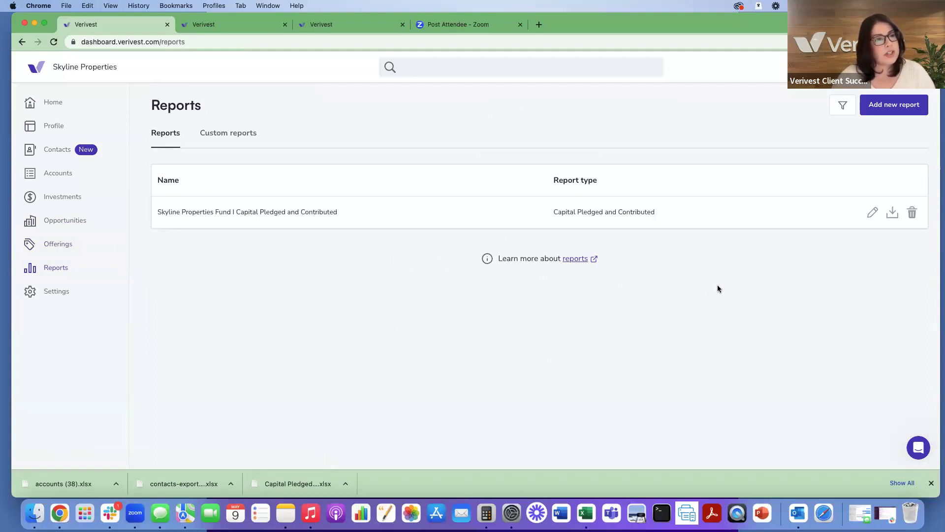
pyautogui.click(869, 216)
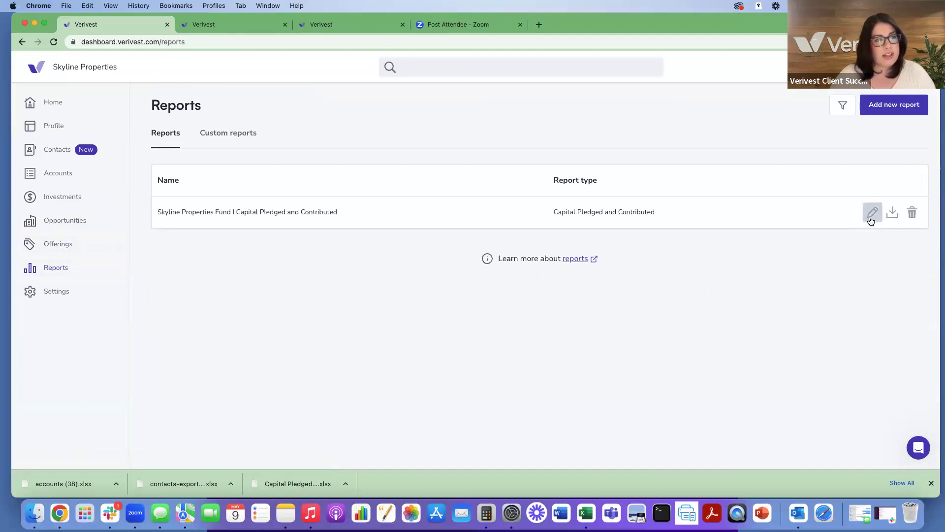
pyautogui.scroll(-5, 855, 265)
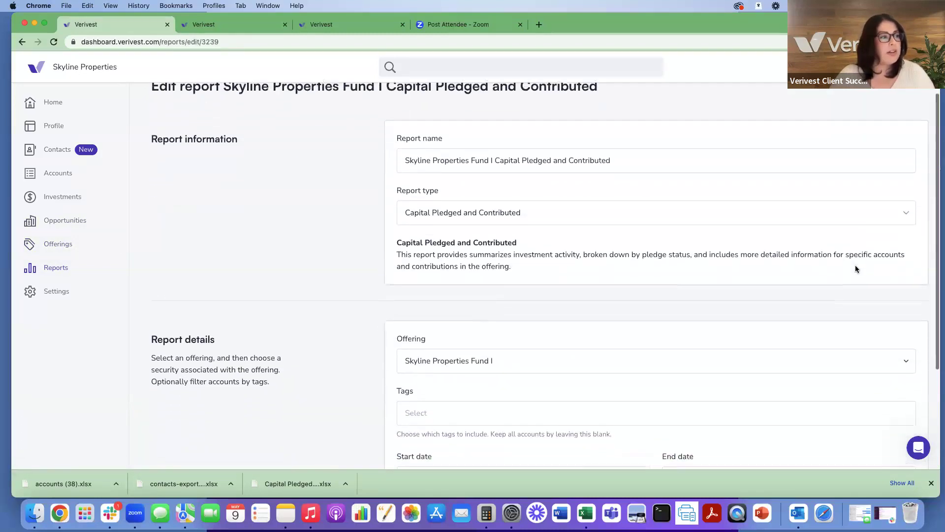
pyautogui.scroll(-1, 856, 269)
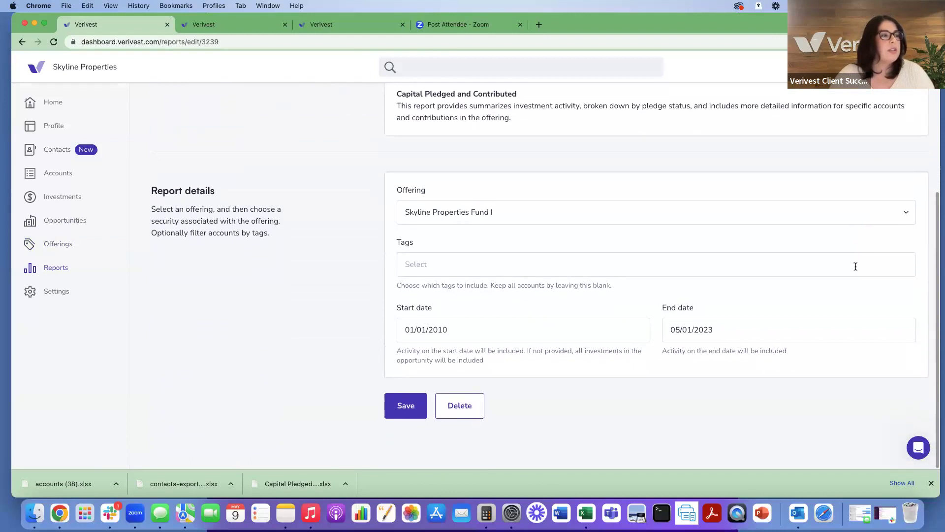
pyautogui.scroll(1, 618, 217)
pyautogui.click(401, 407)
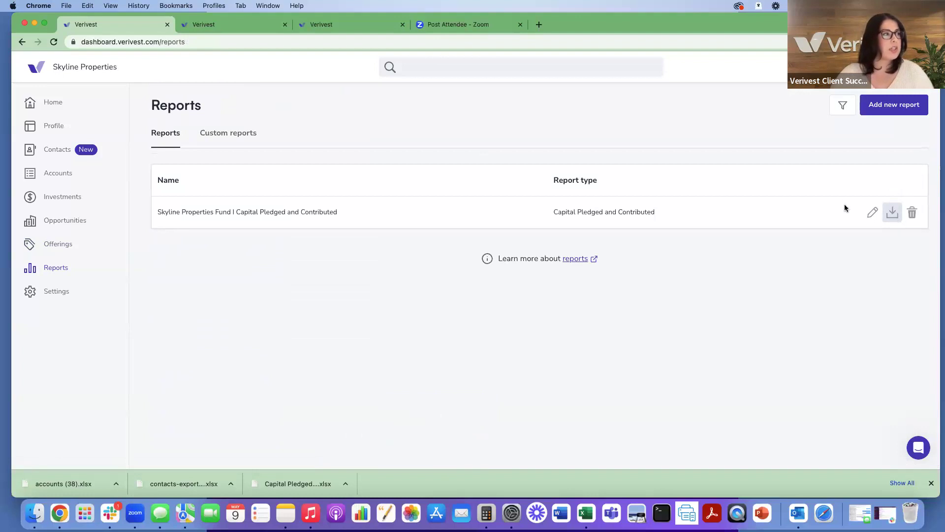
# Step: Start a new report and review the Report type options without picking one
pyautogui.click(890, 109)
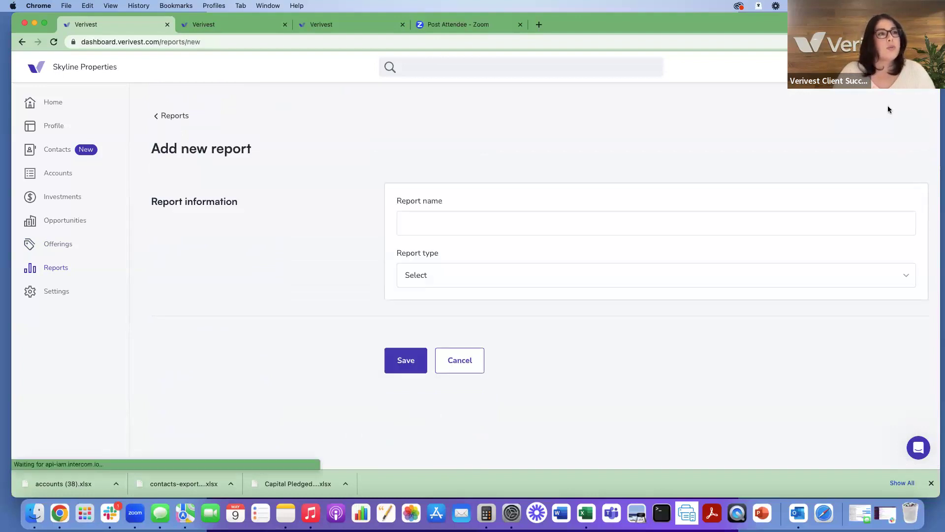
pyautogui.click(639, 276)
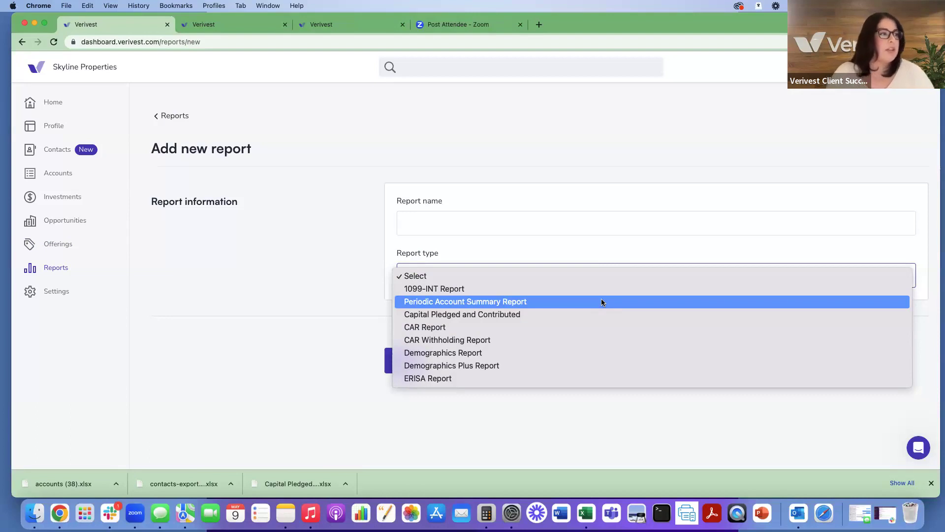
pyautogui.click(654, 402)
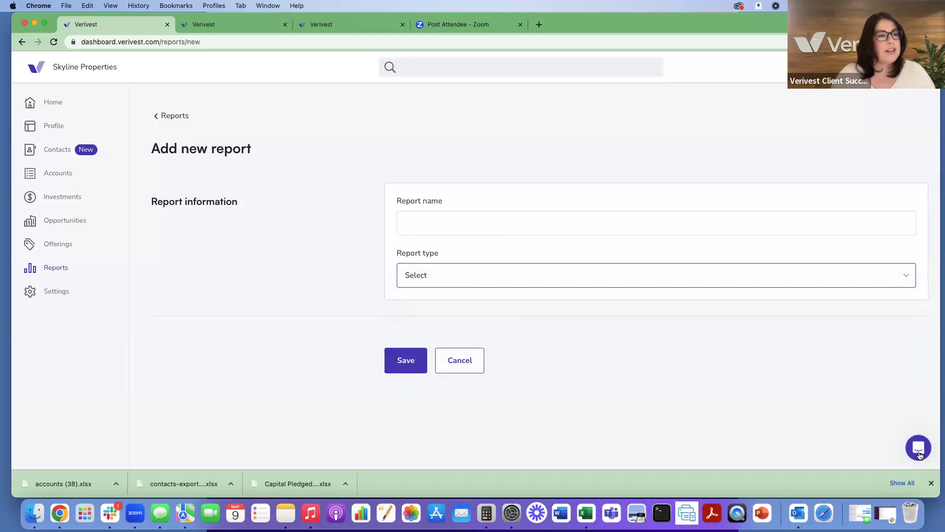
pyautogui.click(918, 456)
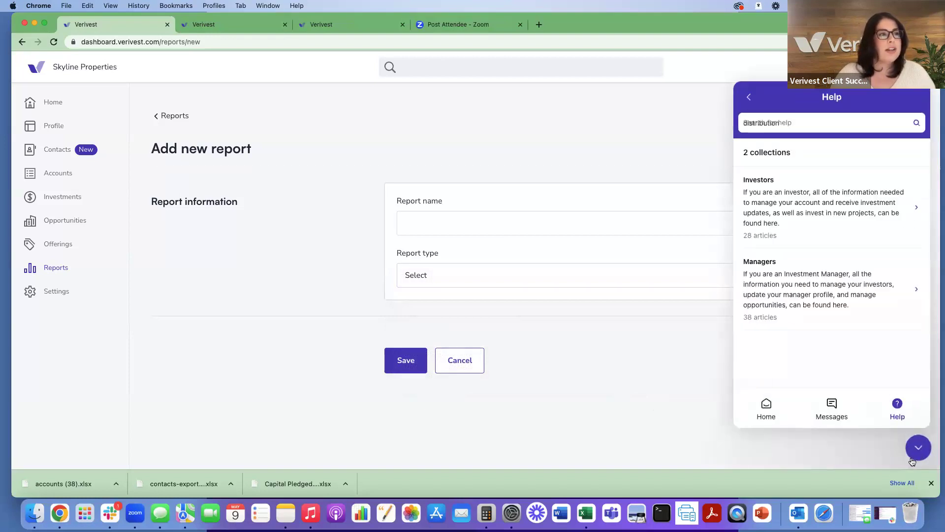
pyautogui.click(766, 405)
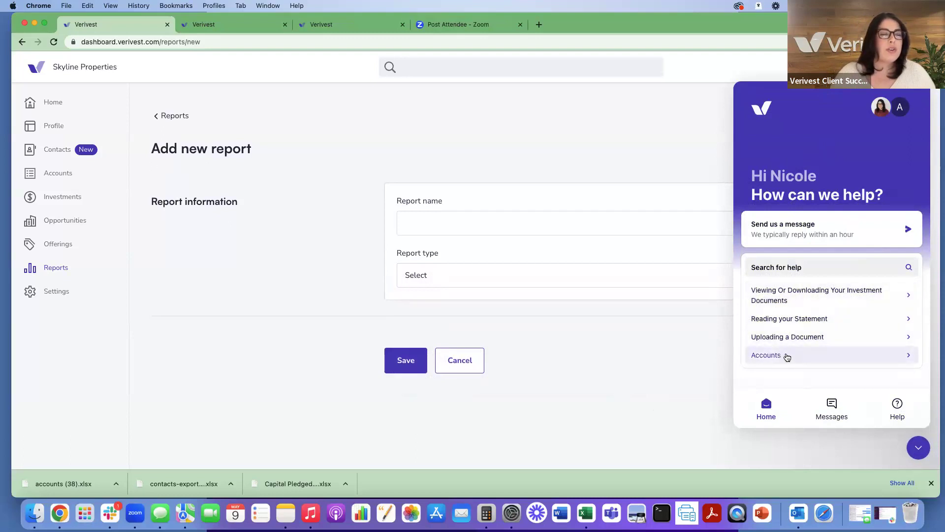
pyautogui.click(800, 268)
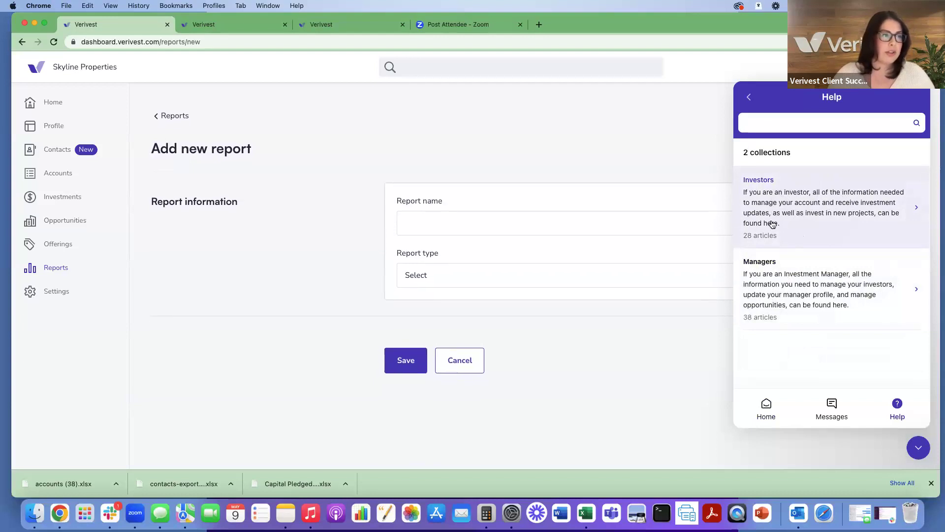
pyautogui.click(771, 278)
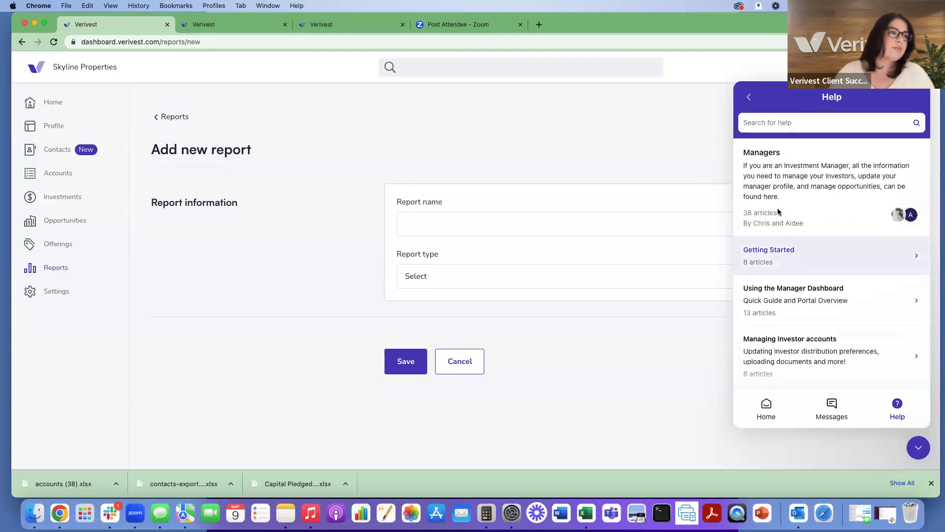
pyautogui.scroll(-3, 786, 184)
pyautogui.scroll(-2, 787, 185)
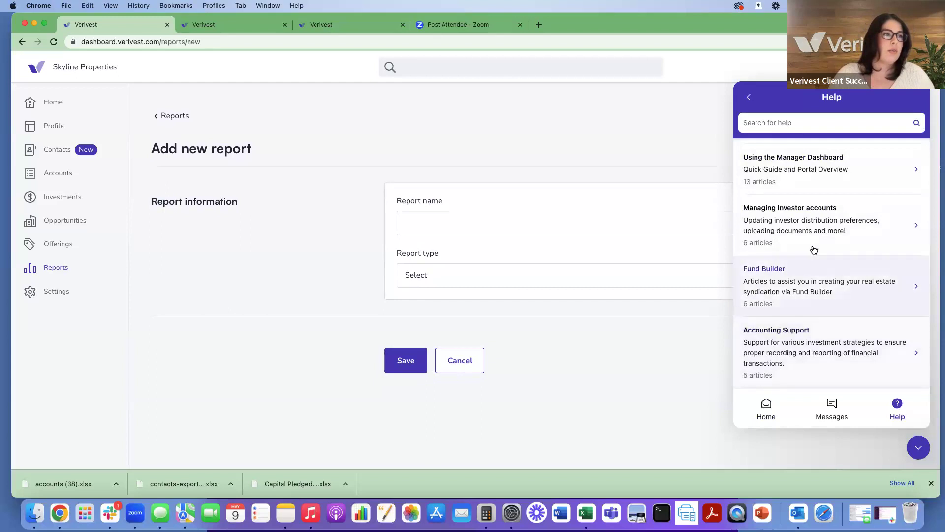
pyautogui.scroll(3, 817, 181)
pyautogui.scroll(2, 818, 181)
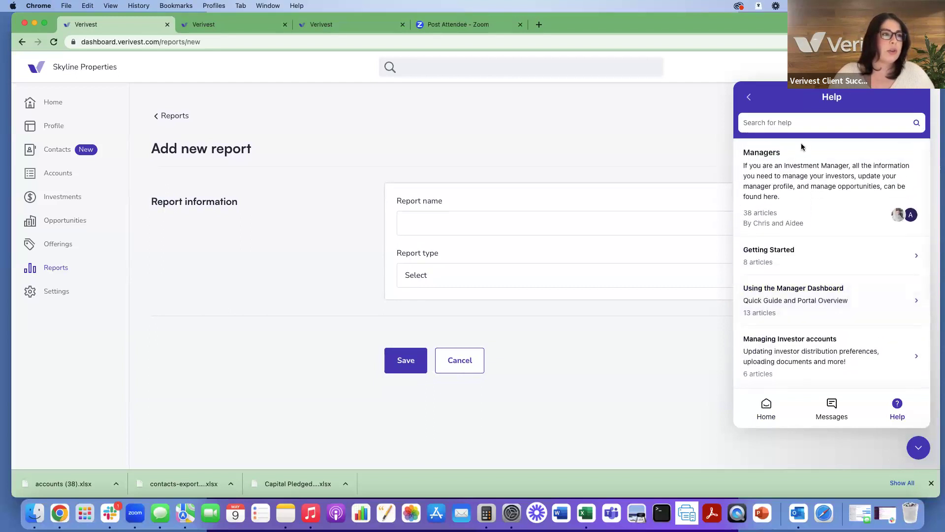
pyautogui.click(799, 123)
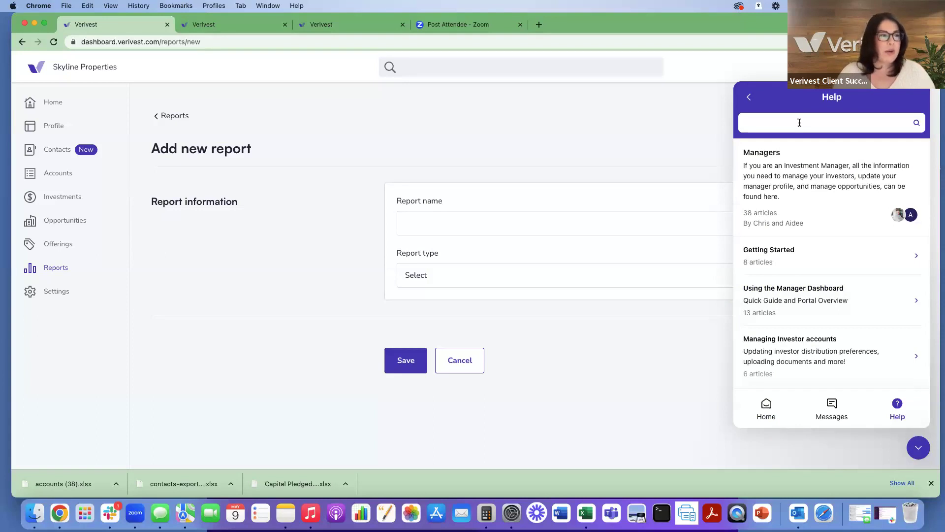
pyautogui.write('distribution')
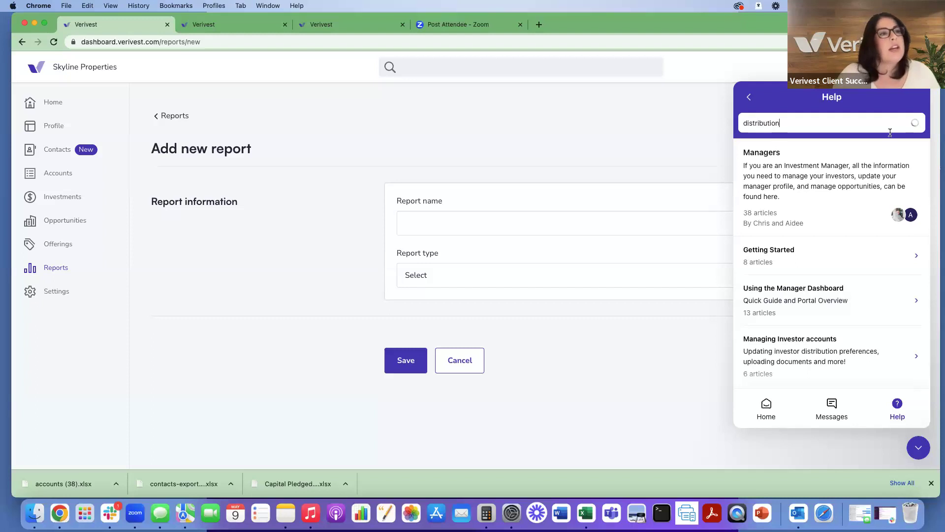
pyautogui.scroll(-1, 859, 200)
pyautogui.scroll(2, 859, 200)
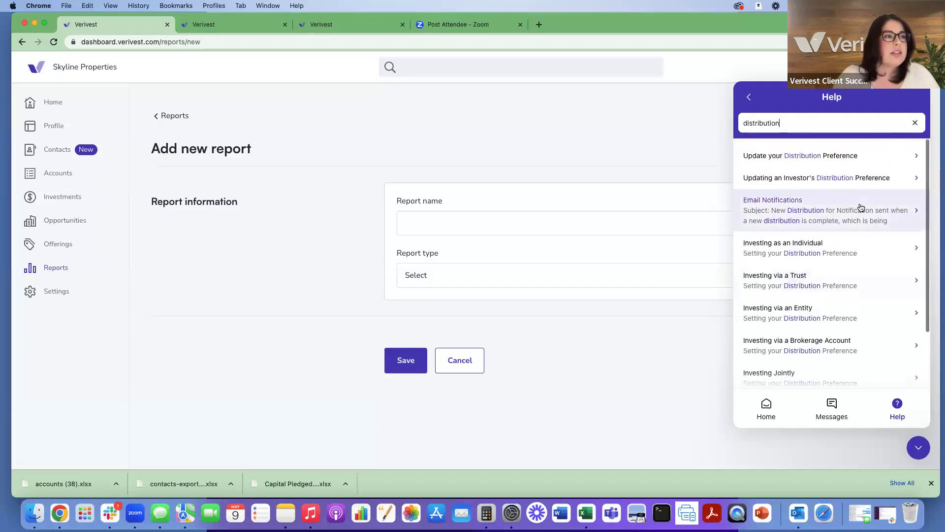
pyautogui.scroll(-1, 859, 206)
pyautogui.scroll(1, 859, 207)
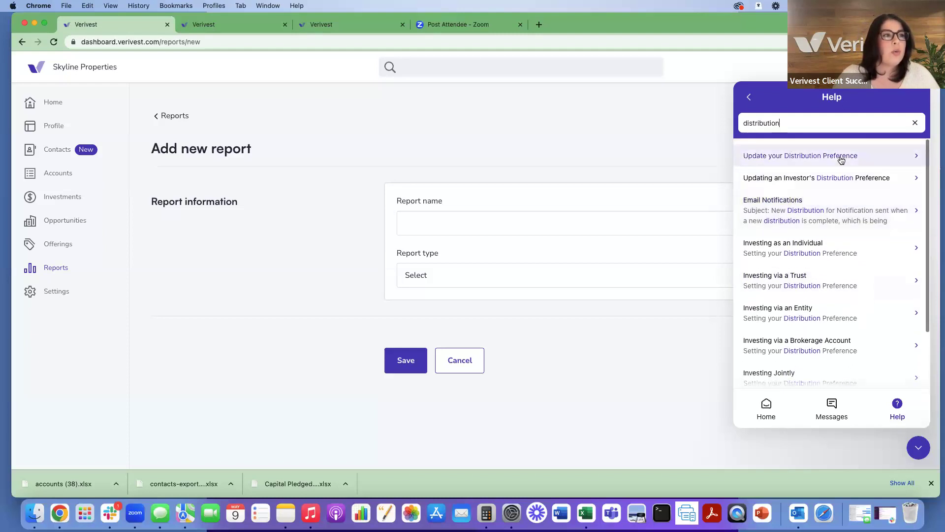
pyautogui.click(749, 97)
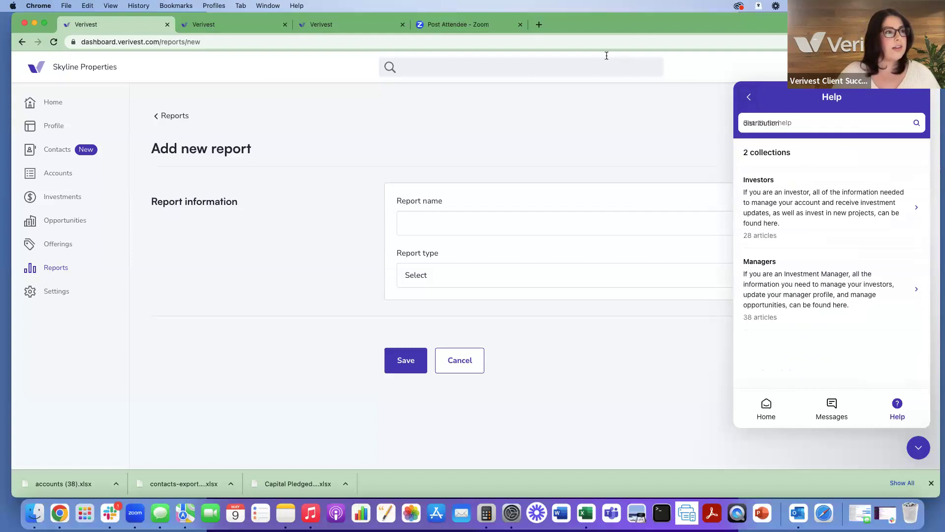
pyautogui.click(918, 449)
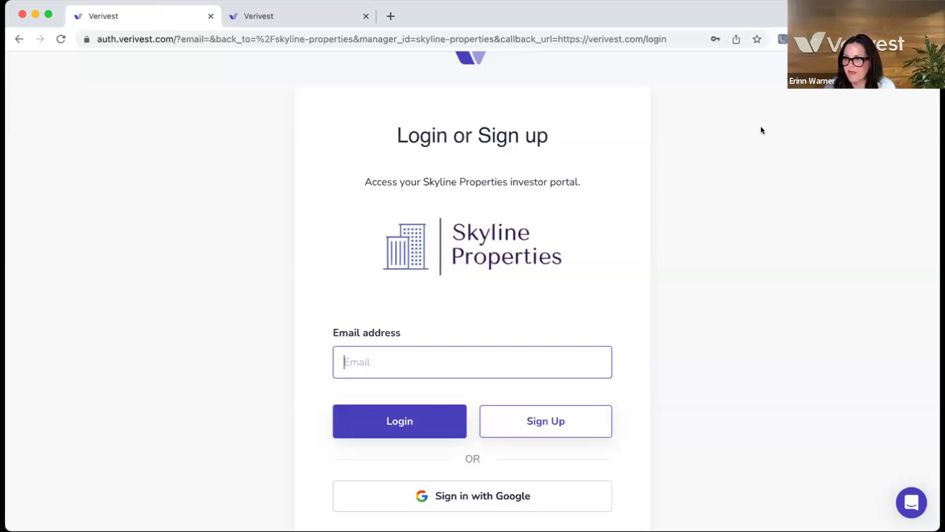
# Step: Switch from the investor login page to the Skyline Properties Investments page
pyautogui.scroll(4, 735, 171)
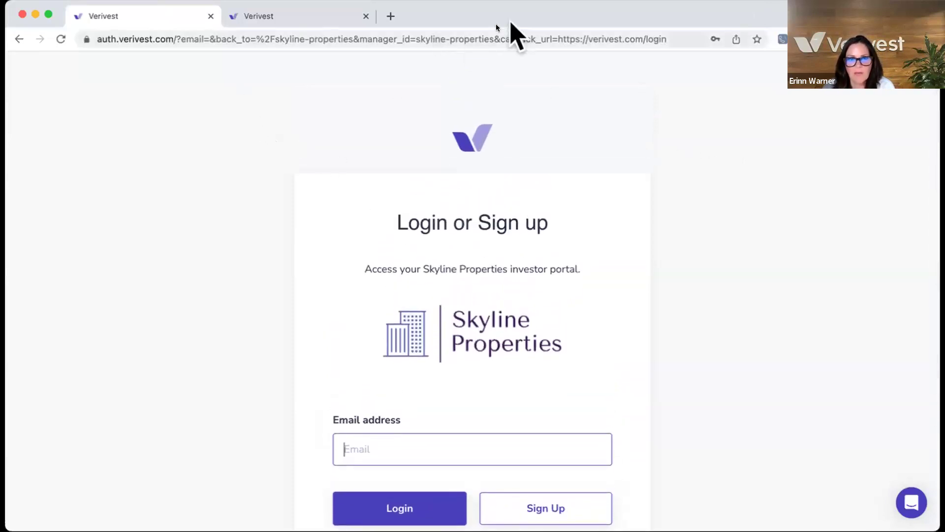
pyautogui.scroll(-1, 625, 133)
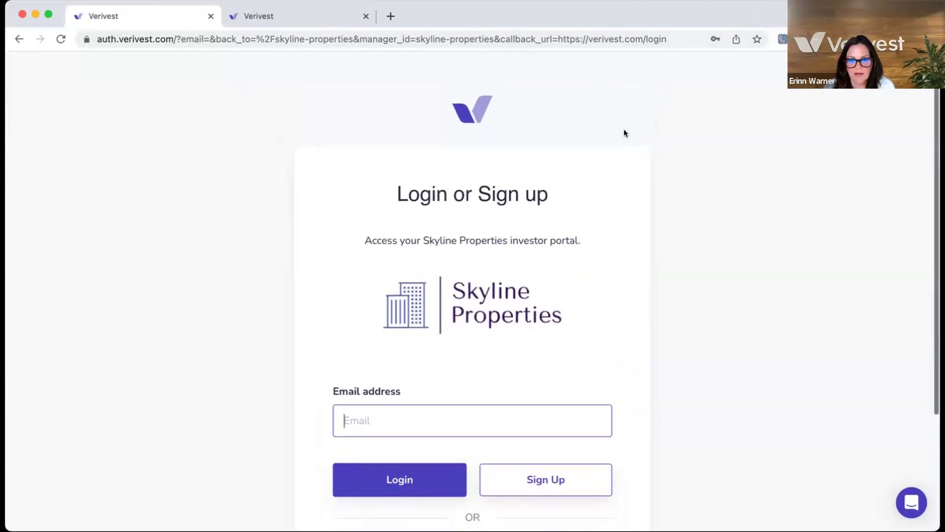
pyautogui.scroll(-1, 625, 133)
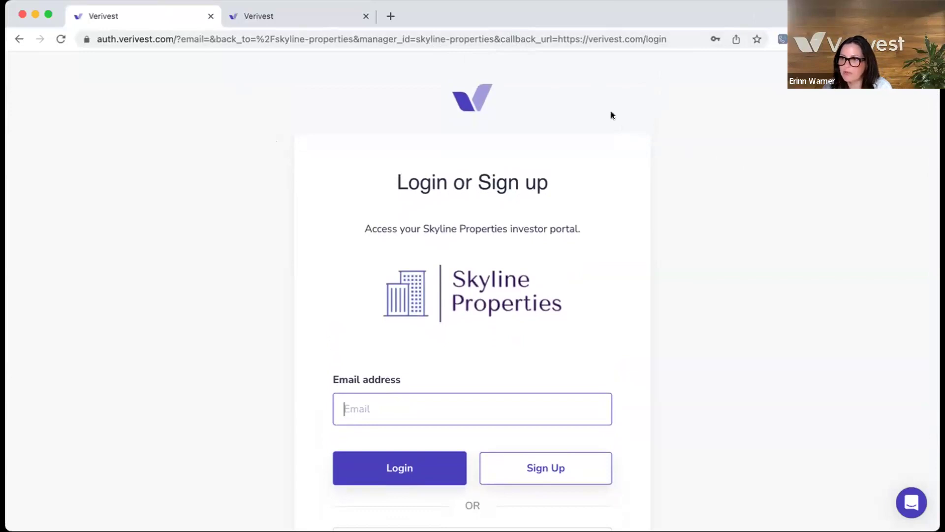
pyautogui.scroll(-1, 611, 116)
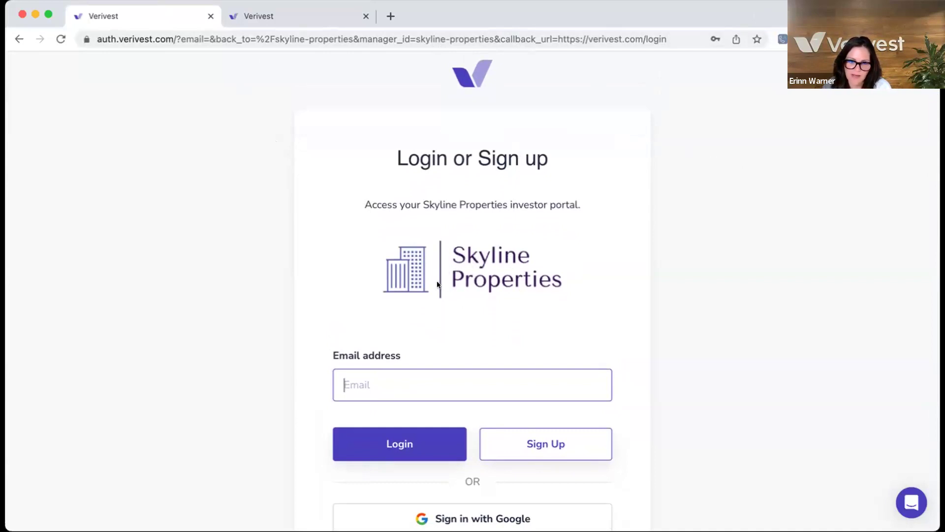
pyautogui.scroll(-1, 440, 275)
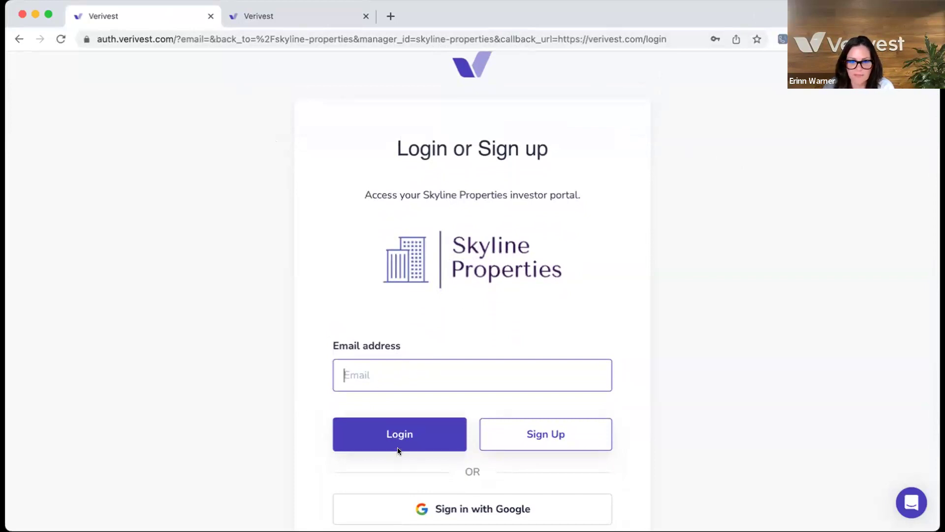
pyautogui.click(252, 17)
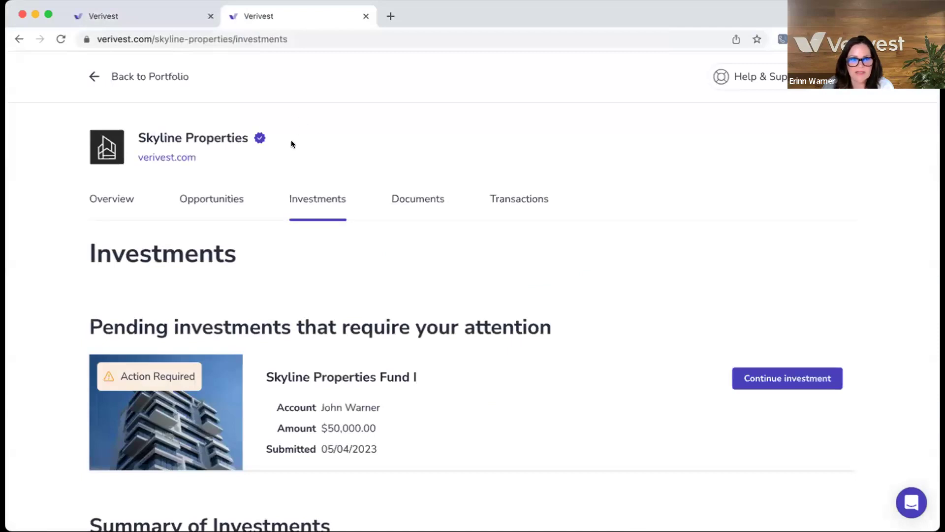
# Step: Return to the portfolio and open the Skyline Properties investments list
pyautogui.click(113, 76)
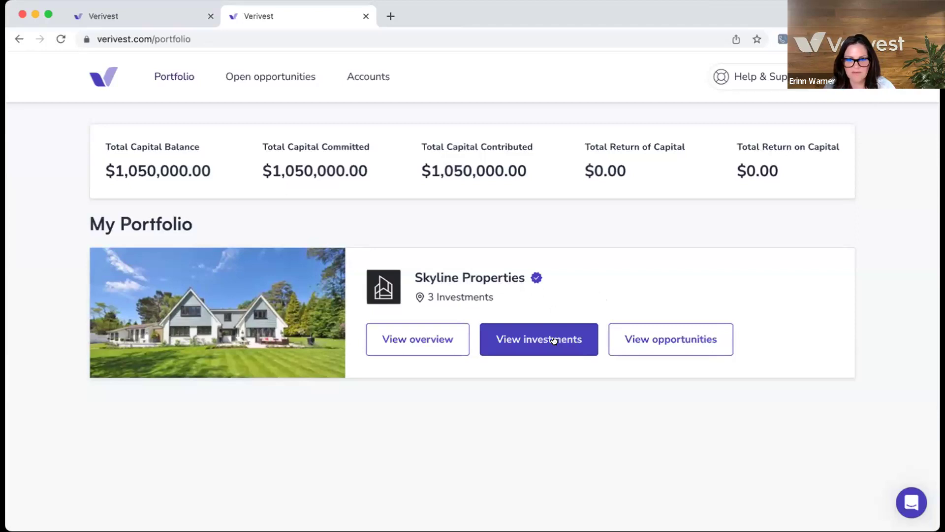
pyautogui.click(554, 340)
pyautogui.scroll(-2, 553, 339)
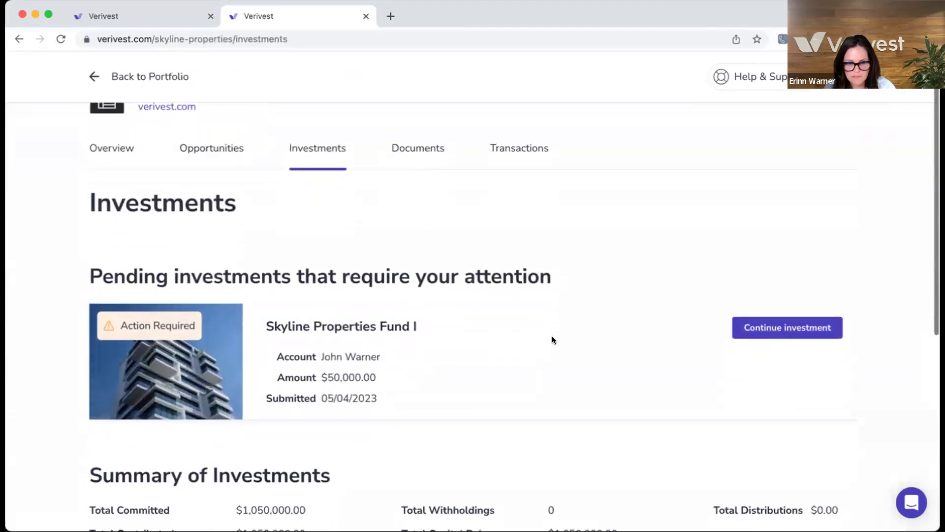
pyautogui.scroll(-2, 554, 339)
pyautogui.scroll(1, 552, 340)
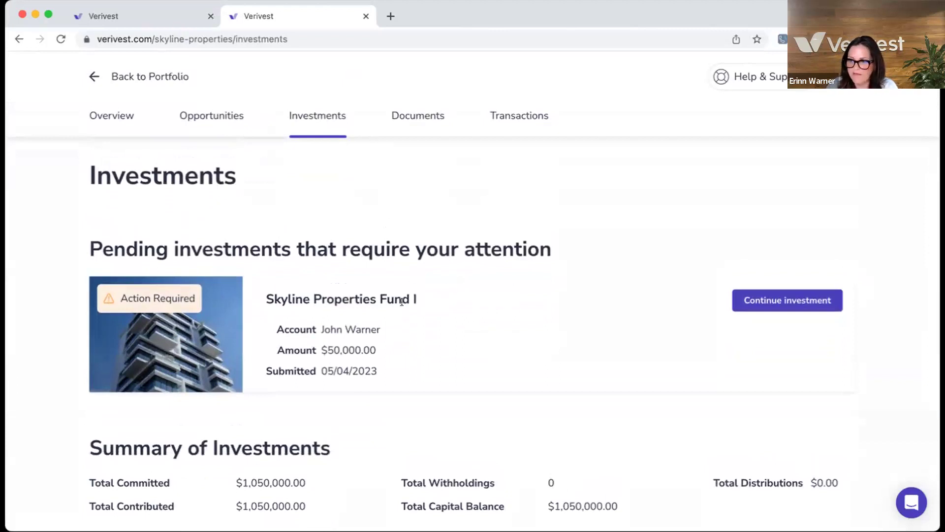
pyautogui.scroll(-1, 323, 309)
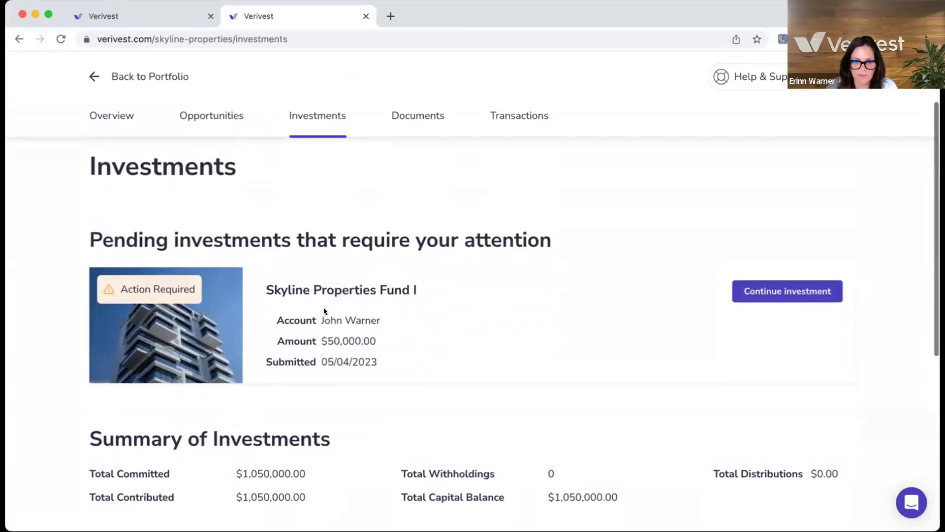
pyautogui.scroll(-5, 323, 310)
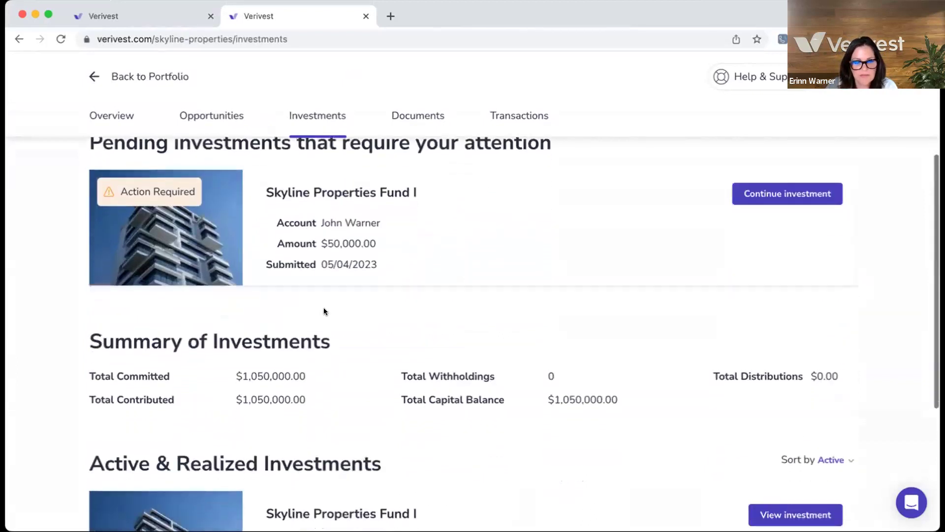
pyautogui.scroll(-3, 323, 310)
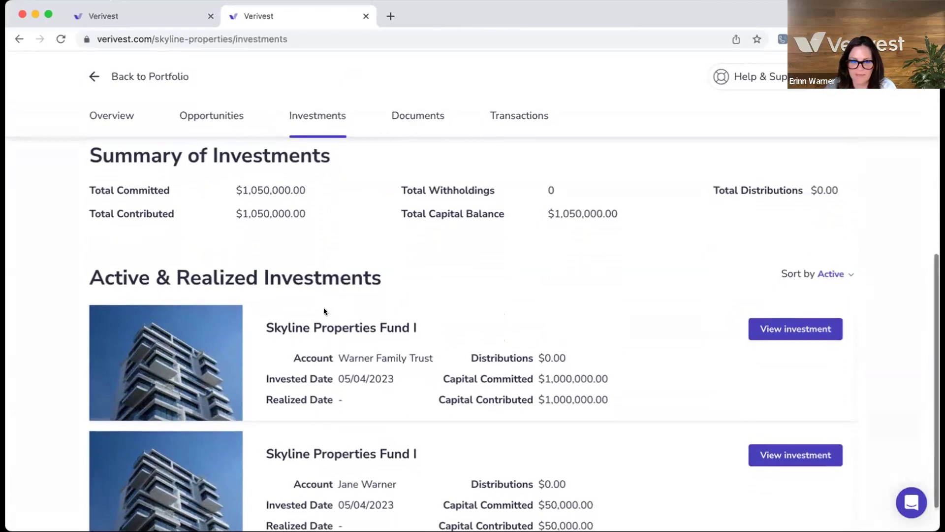
# Step: Open the details of the $1,000,000 Skyline Properties Fund I investment
pyautogui.scroll(-1, 323, 310)
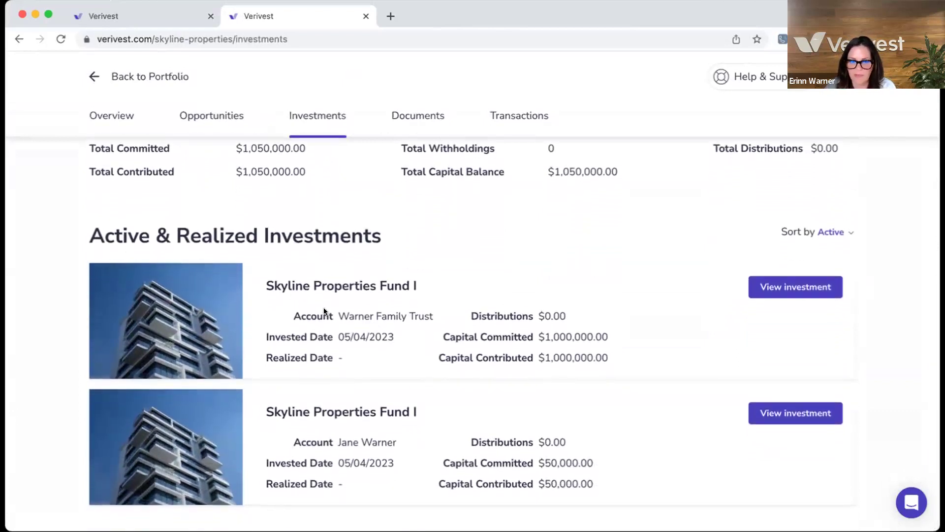
pyautogui.scroll(2, 391, 339)
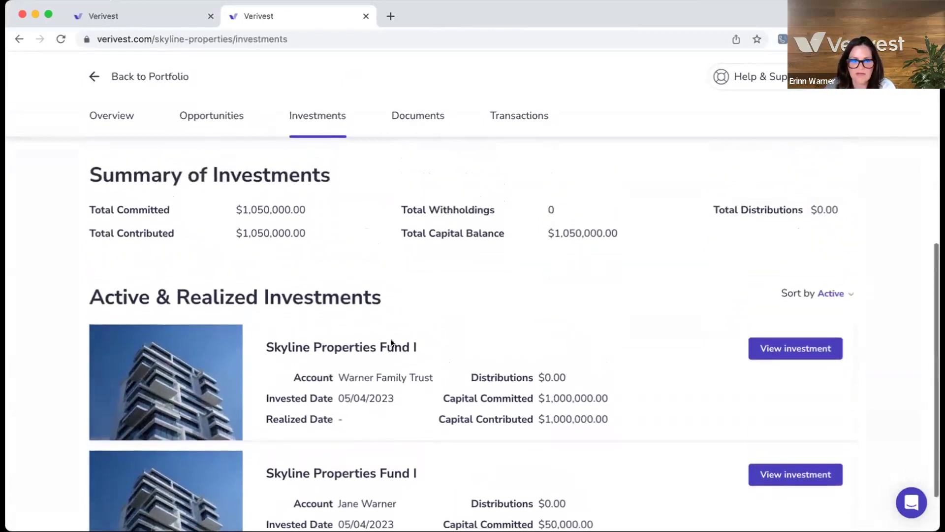
pyautogui.scroll(-1, 390, 339)
pyautogui.scroll(-1, 391, 339)
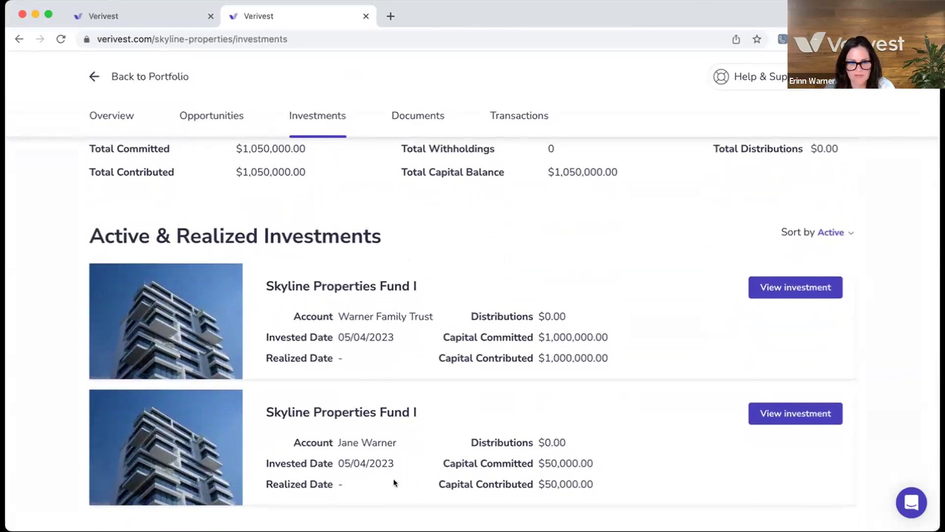
pyautogui.scroll(3, 409, 449)
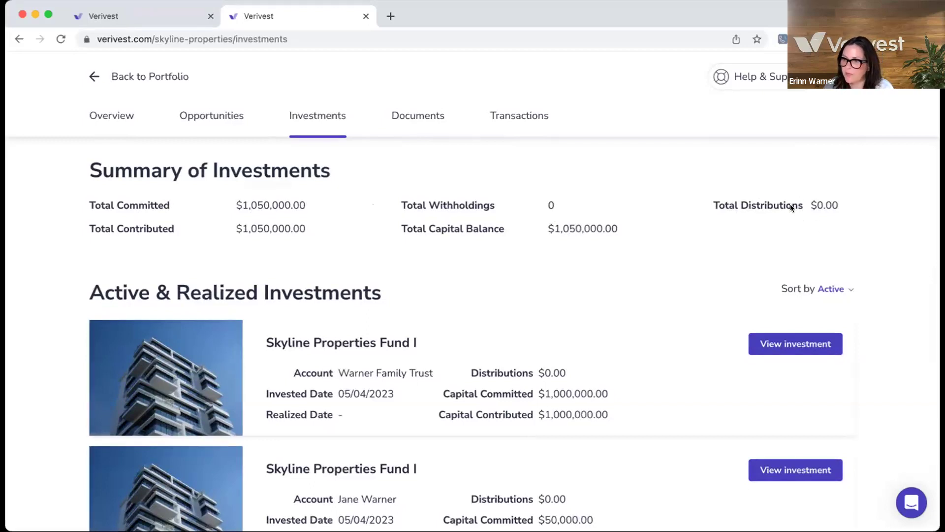
pyautogui.scroll(-3, 624, 309)
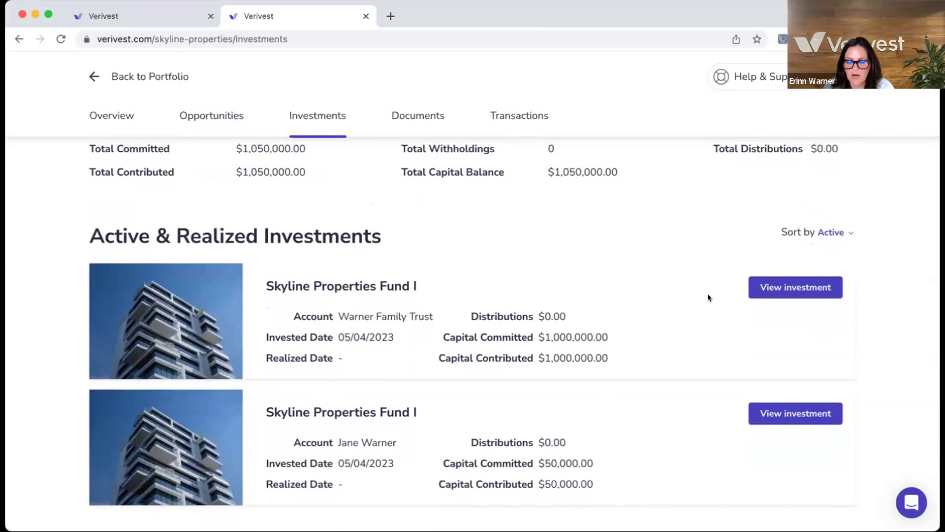
pyautogui.click(774, 289)
# Step: Expand the Membership Interests holding showing $1,000,000.00 market value and 8.00% preferred return
pyautogui.scroll(-6, 626, 357)
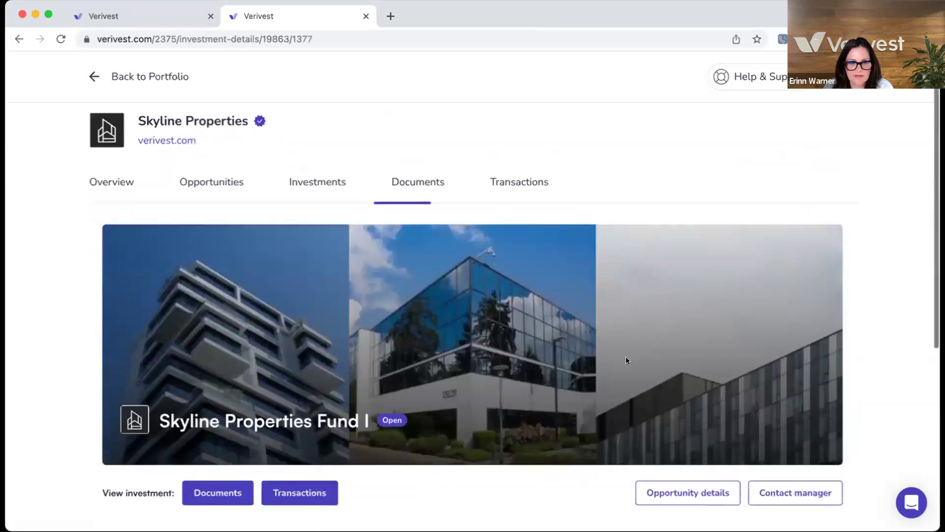
pyautogui.scroll(-1, 625, 358)
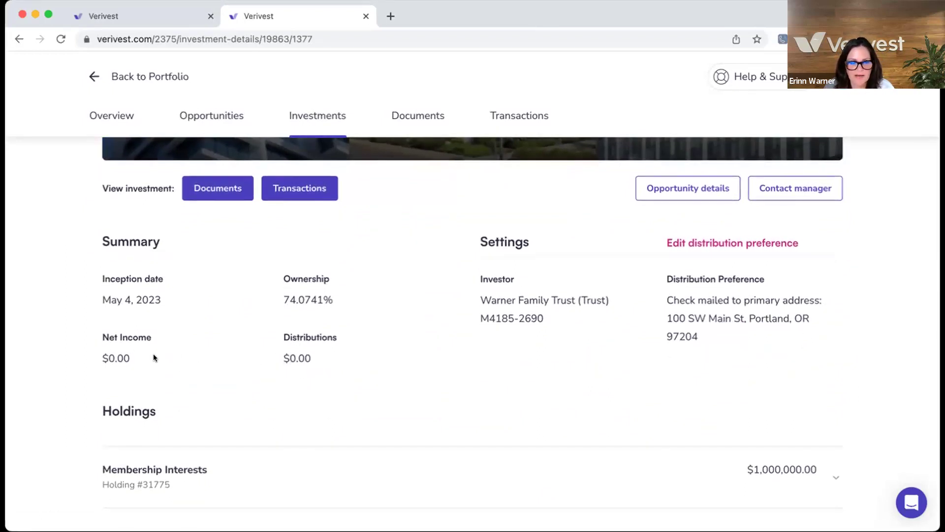
pyautogui.click(834, 478)
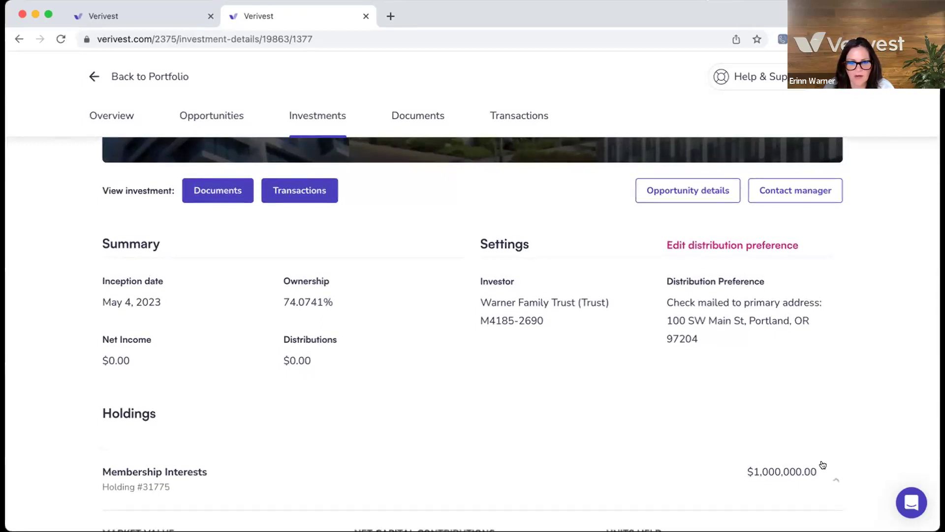
pyautogui.scroll(-4, 822, 462)
pyautogui.scroll(-1, 822, 464)
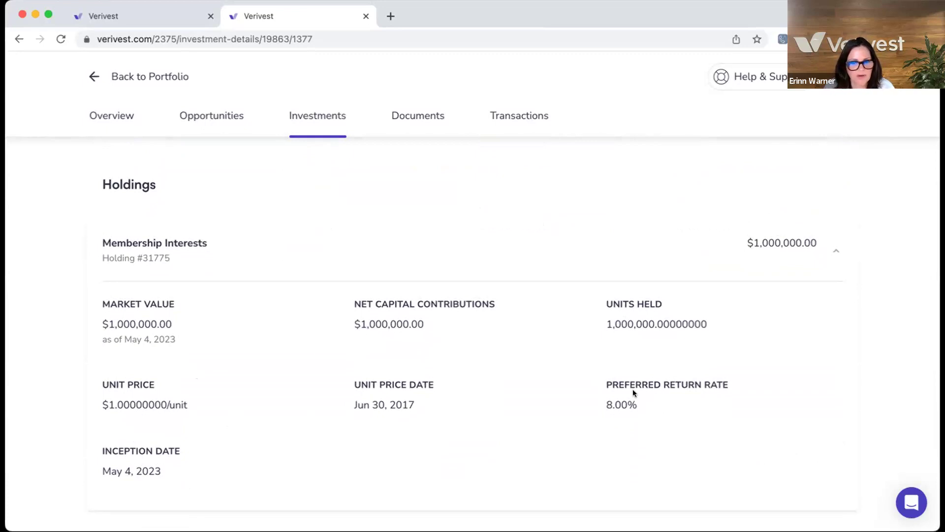
pyautogui.scroll(5, 663, 351)
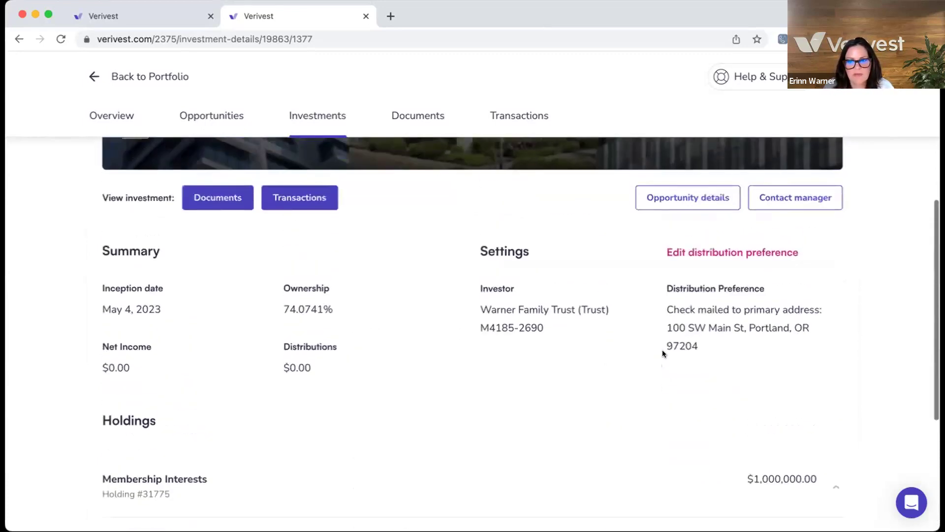
pyautogui.scroll(2, 662, 350)
pyautogui.scroll(1, 380, 326)
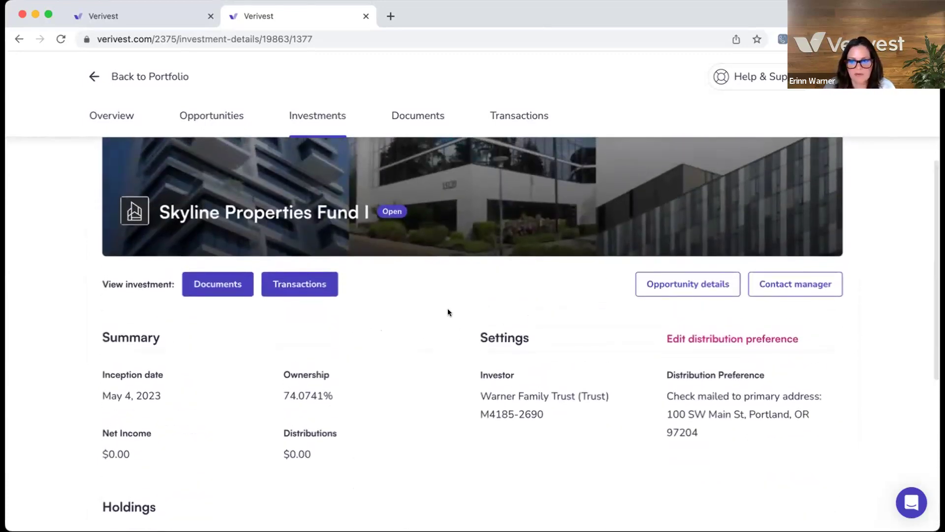
pyautogui.scroll(1, 459, 316)
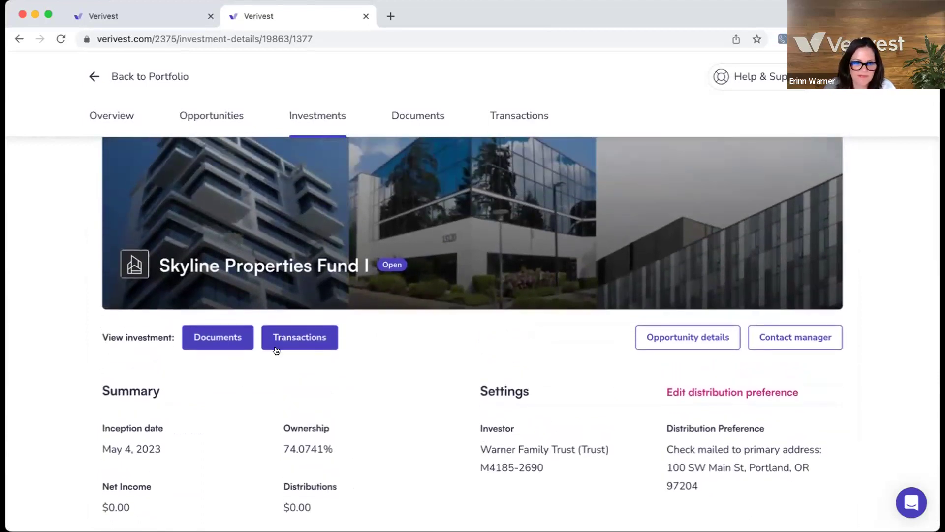
# Step: Open the documents list for the Fund I investment
pyautogui.click(211, 340)
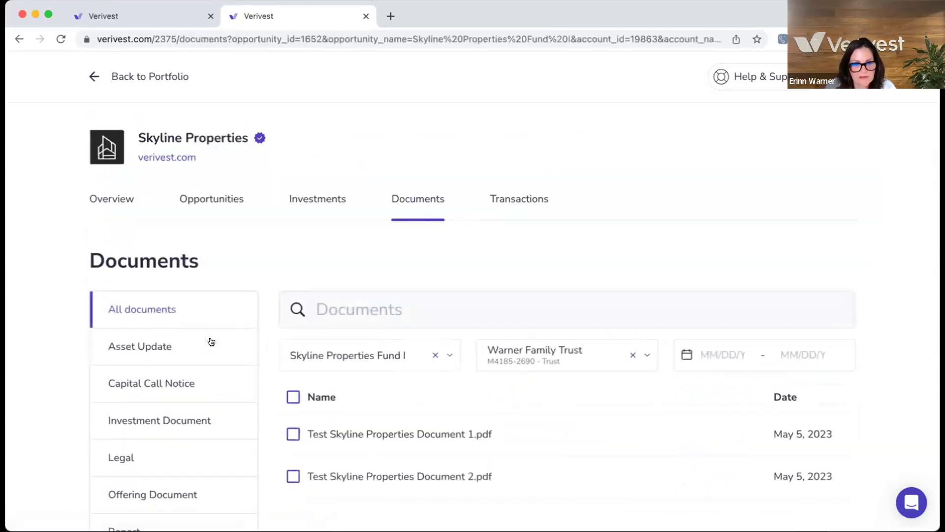
pyautogui.scroll(-3, 363, 353)
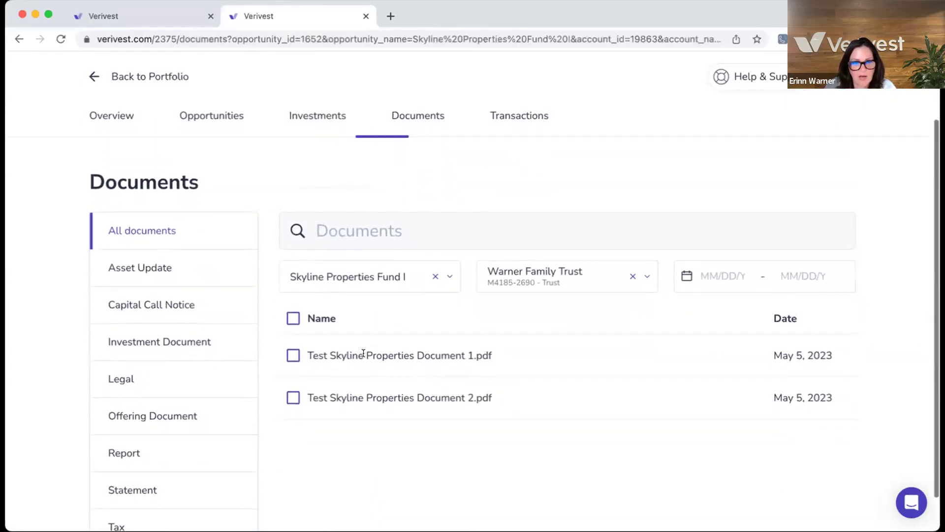
pyautogui.scroll(-2, 364, 352)
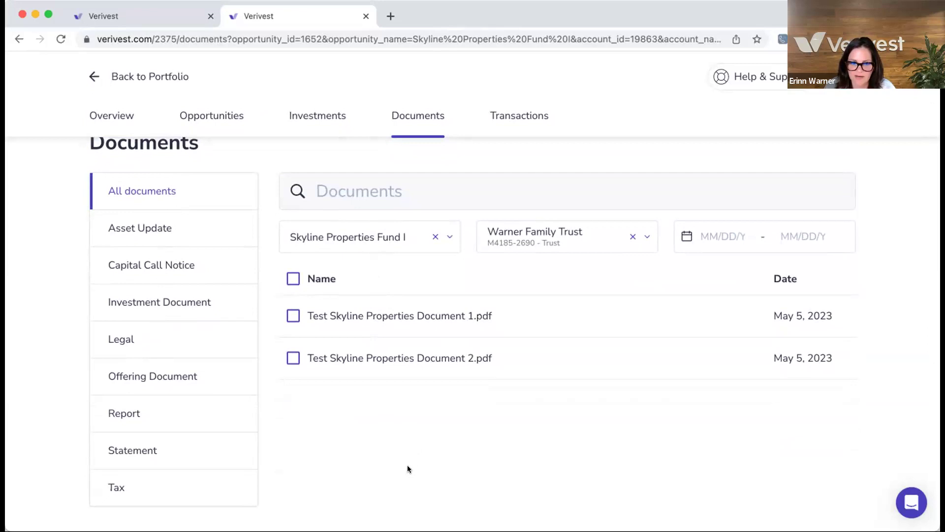
pyautogui.scroll(-1, 354, 436)
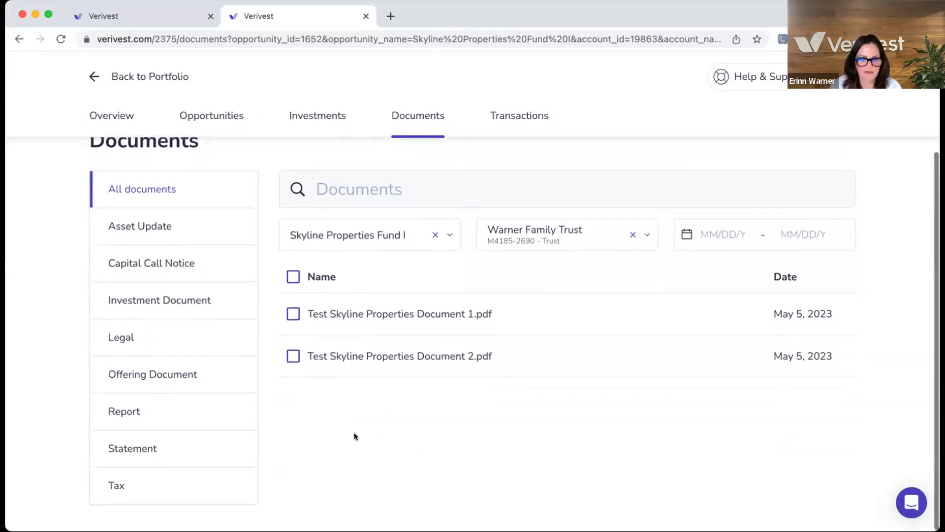
pyautogui.scroll(1, 354, 436)
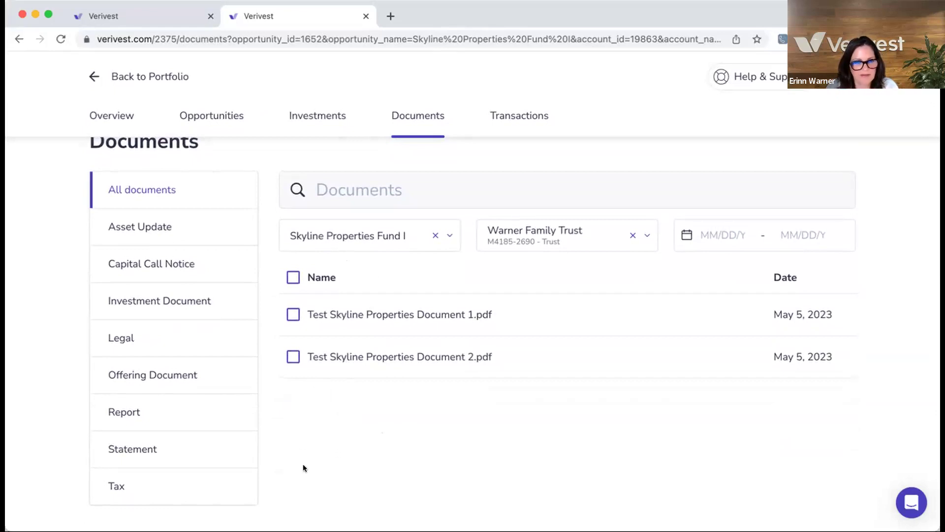
# Step: Filter documents by Tax, Statement and Investment Document, then go to Skyline transactions
pyautogui.click(157, 489)
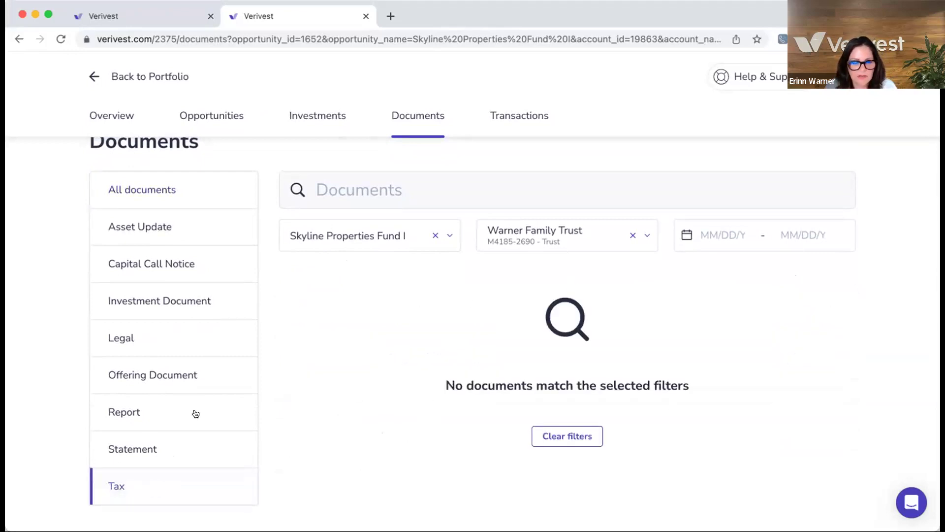
pyautogui.click(172, 453)
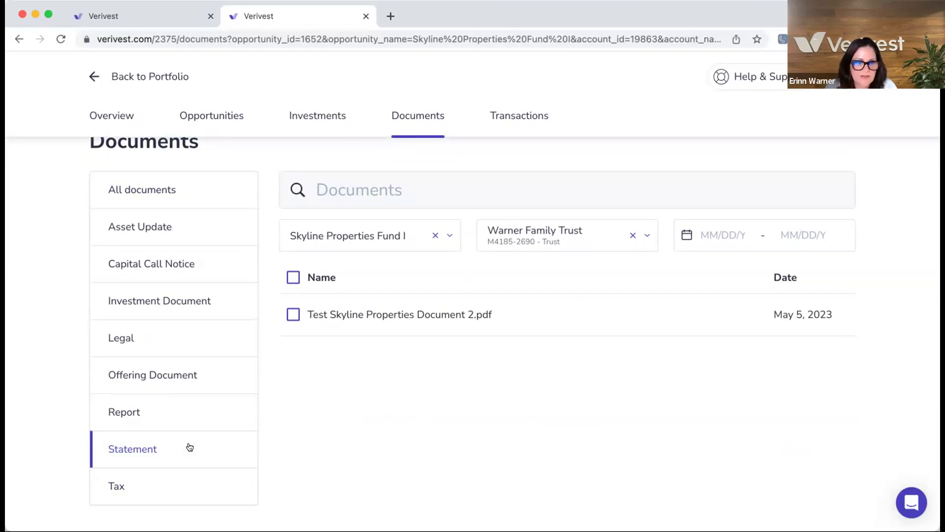
pyautogui.click(183, 302)
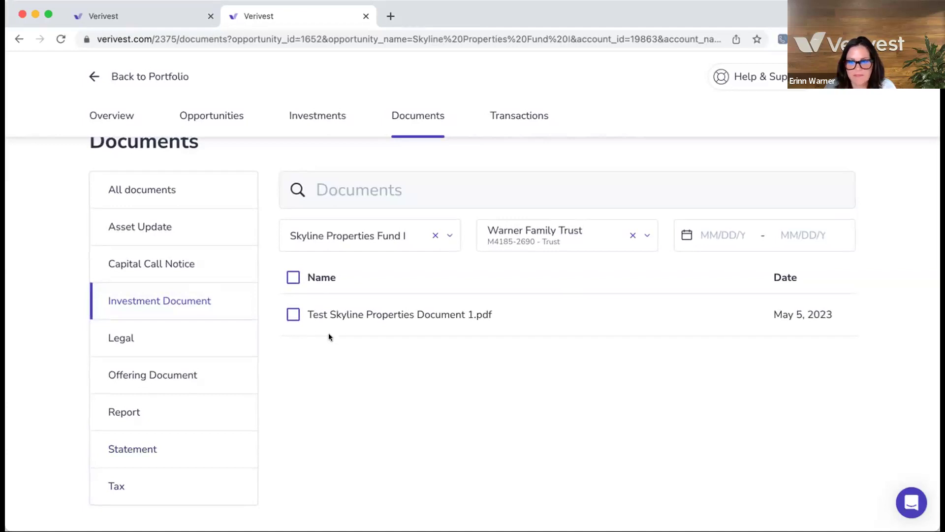
pyautogui.scroll(3, 329, 334)
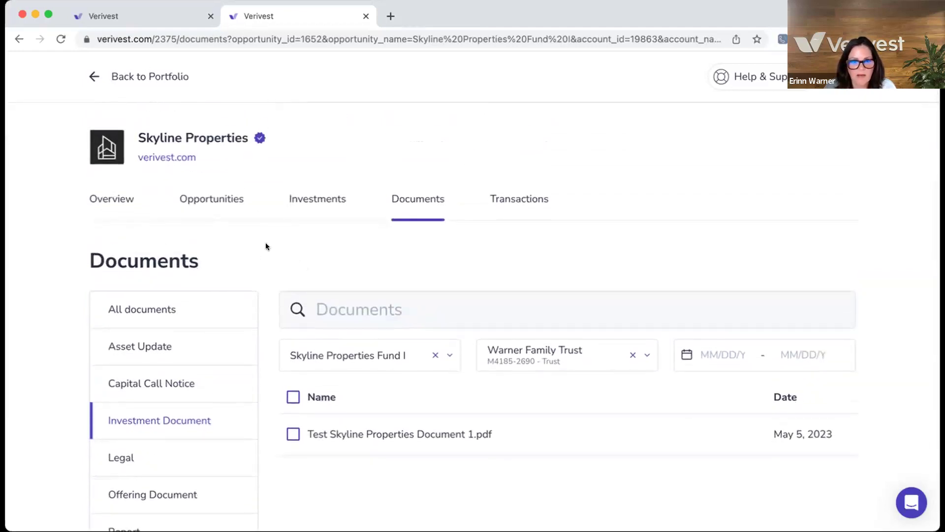
pyautogui.click(515, 199)
# Step: Filter Skyline transactions to the family trust account's $1,000,000.00 purchase, then return to the portfolio
pyautogui.scroll(-1, 512, 326)
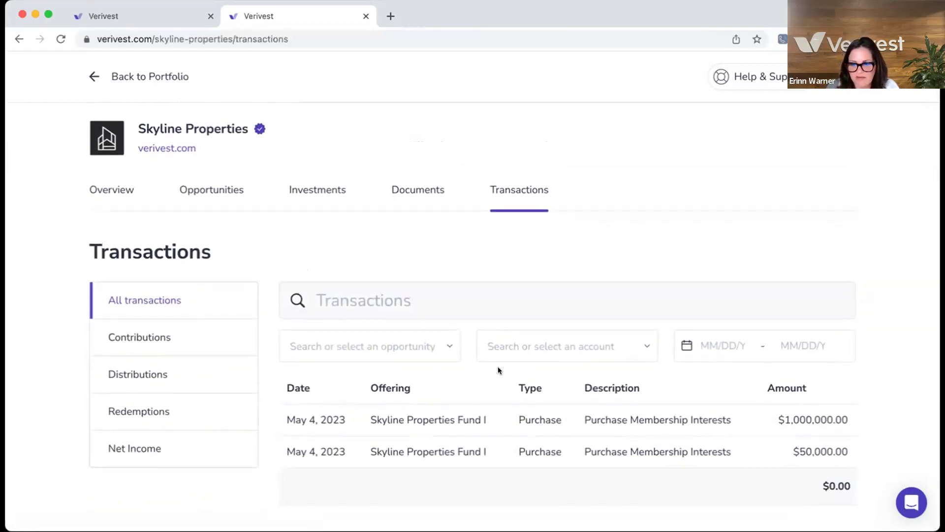
pyautogui.click(445, 344)
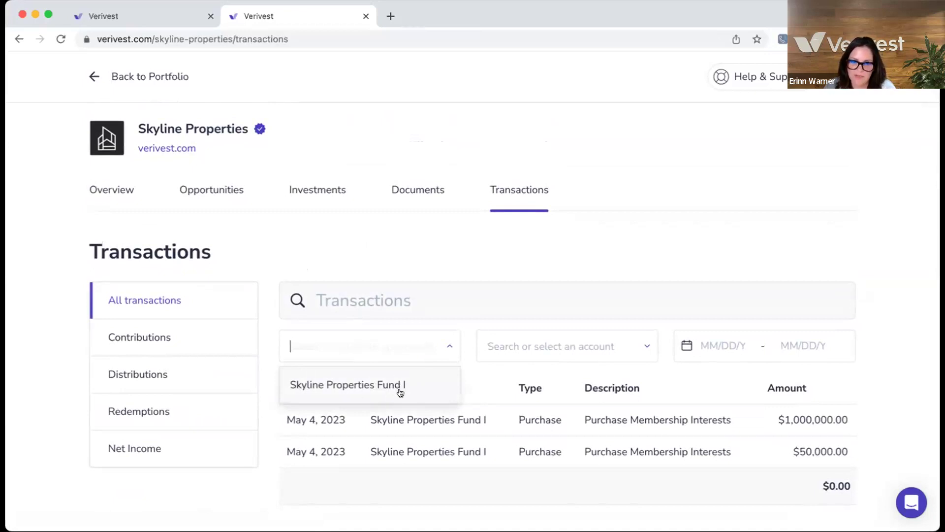
pyautogui.click(460, 377)
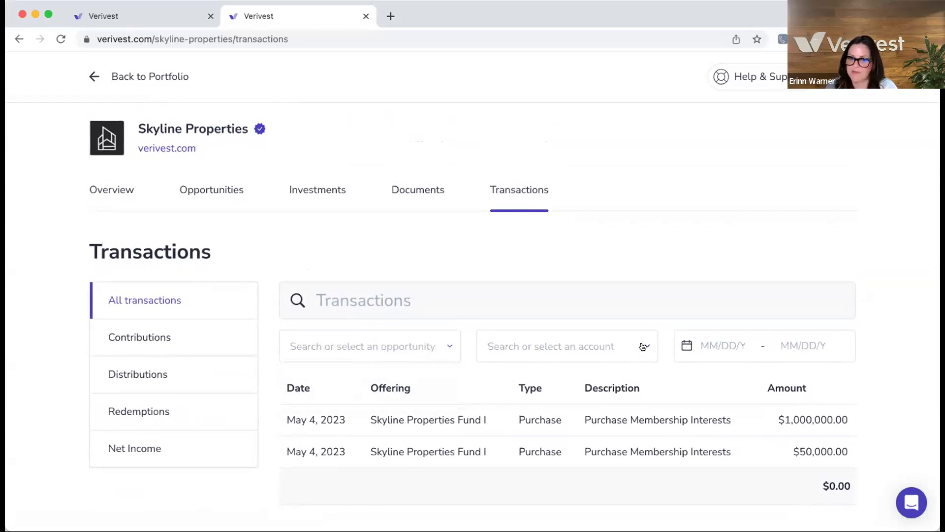
pyautogui.click(643, 347)
pyautogui.scroll(-3, 638, 404)
pyautogui.scroll(-4, 639, 404)
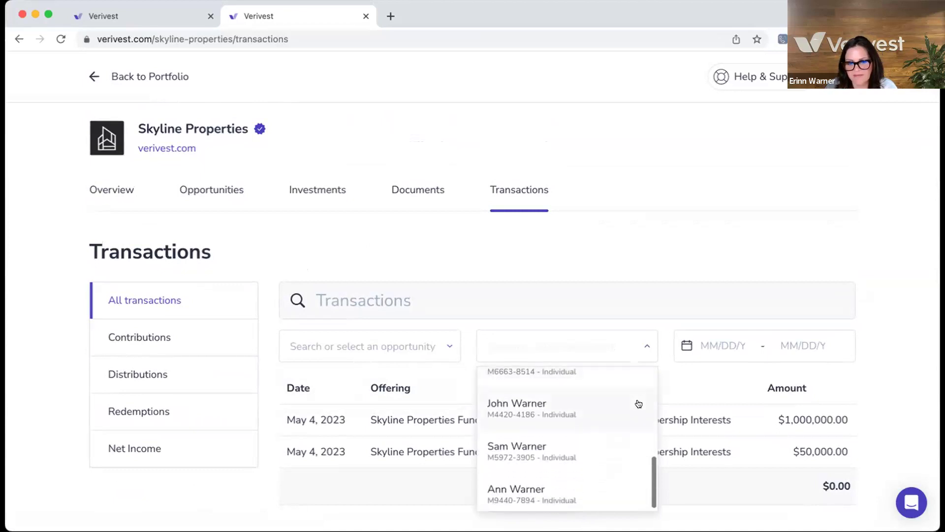
pyautogui.scroll(1, 619, 425)
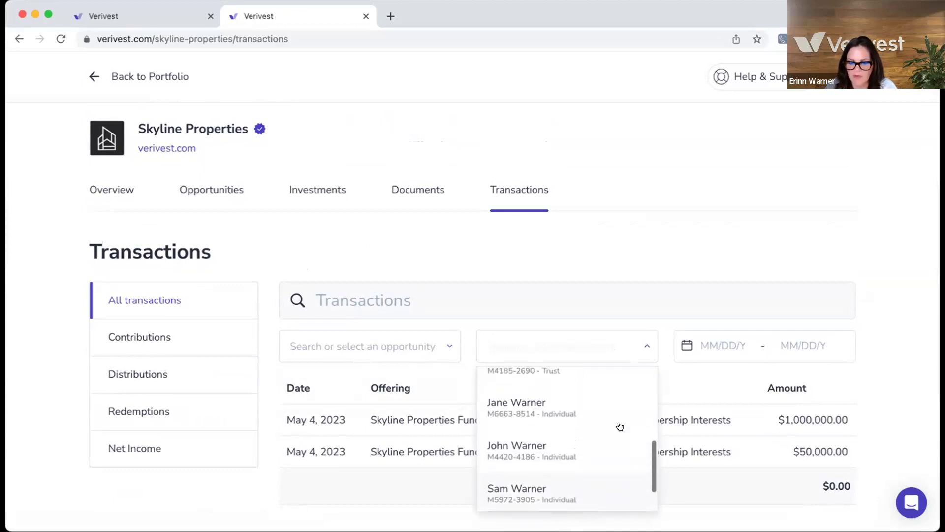
pyautogui.scroll(1, 618, 425)
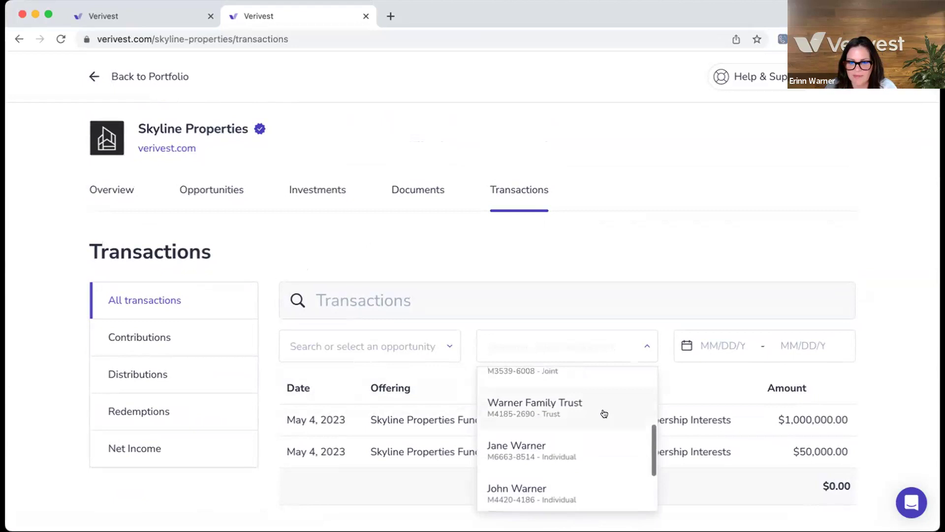
pyautogui.click(604, 413)
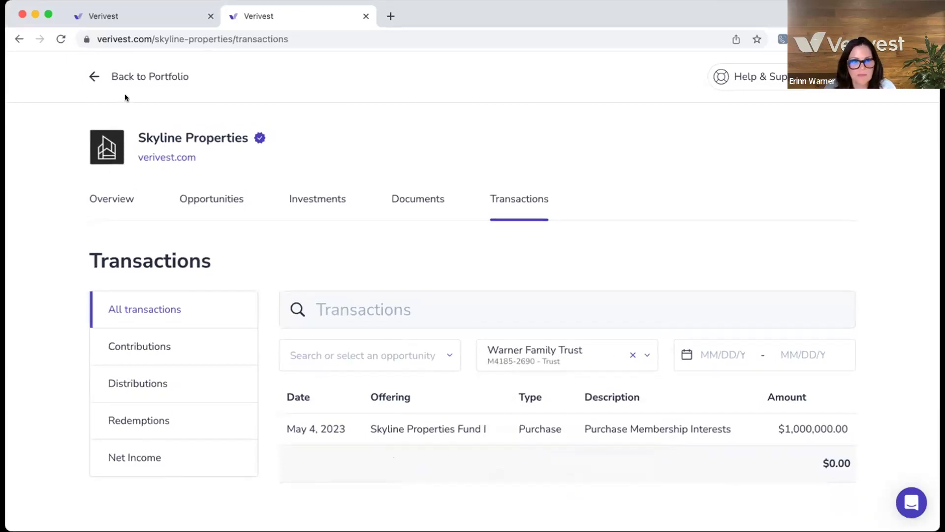
pyautogui.click(133, 80)
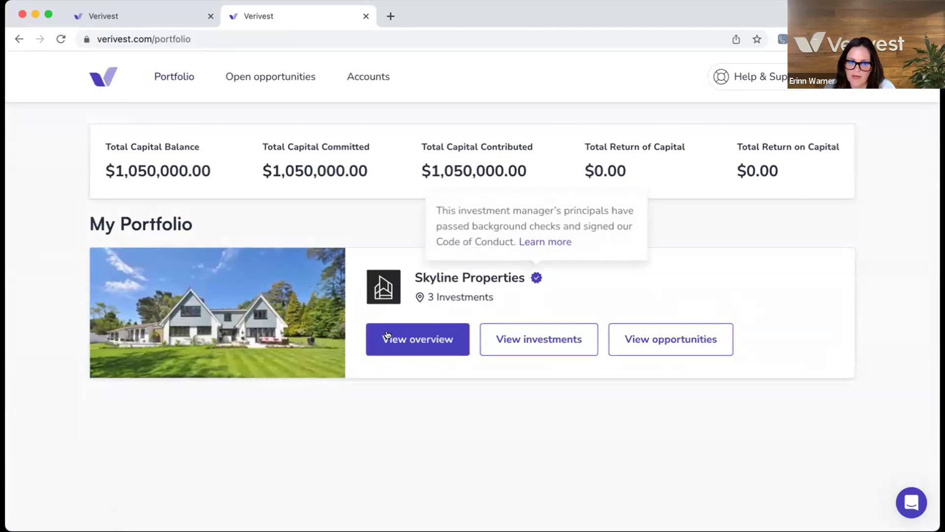
# Step: Open the Skyline Properties overview and check the Verivest Verified badge information
pyautogui.click(400, 341)
pyautogui.scroll(-3, 376, 369)
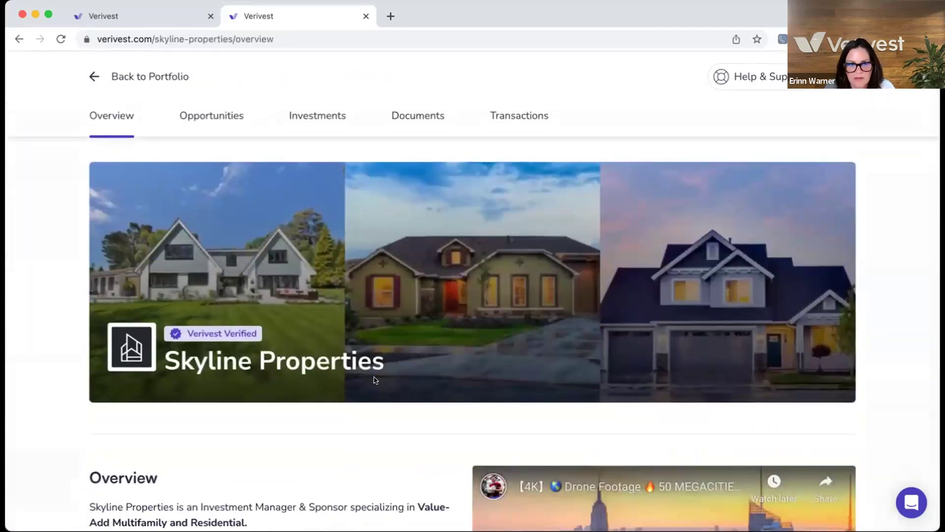
pyautogui.scroll(-2, 375, 380)
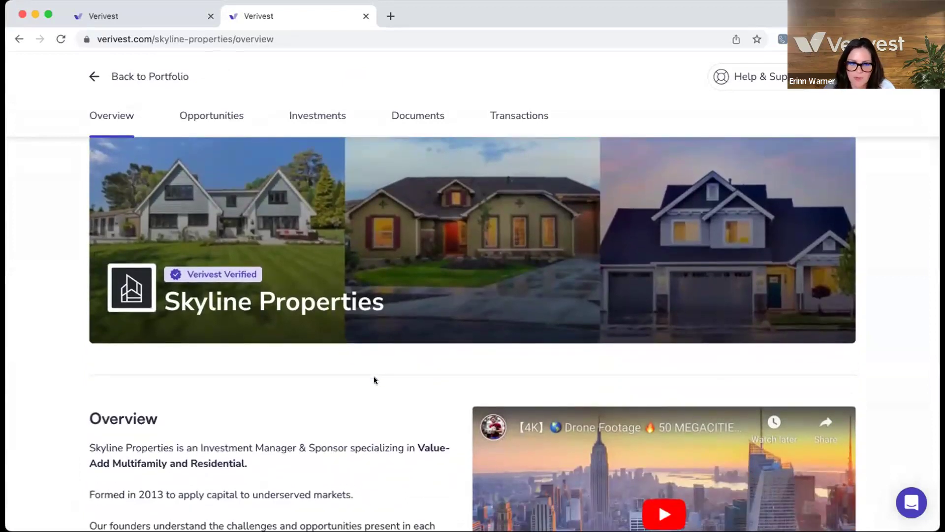
pyautogui.scroll(-1, 373, 380)
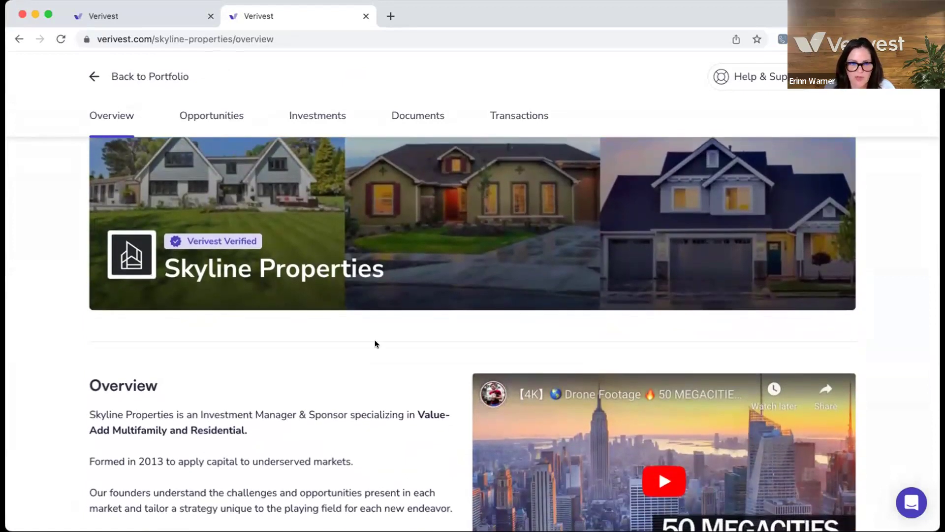
pyautogui.moveTo(219, 242)
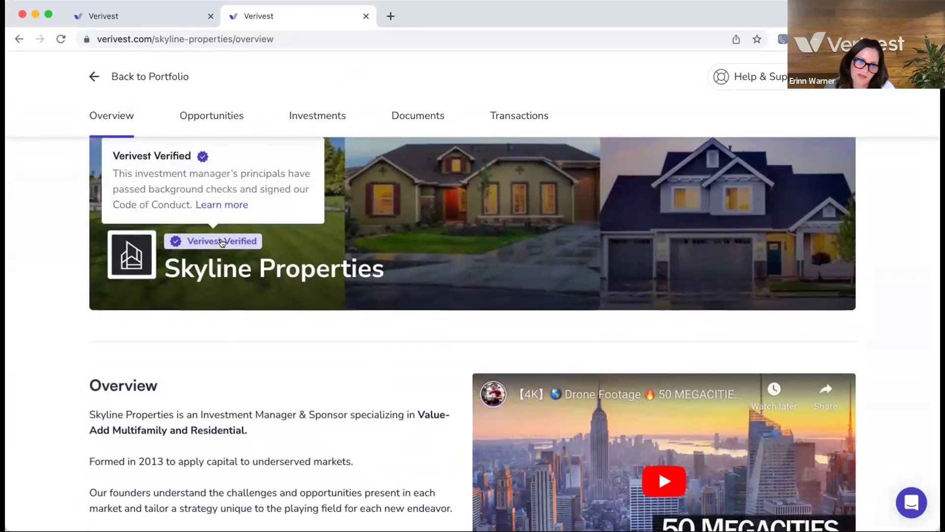
pyautogui.click(223, 242)
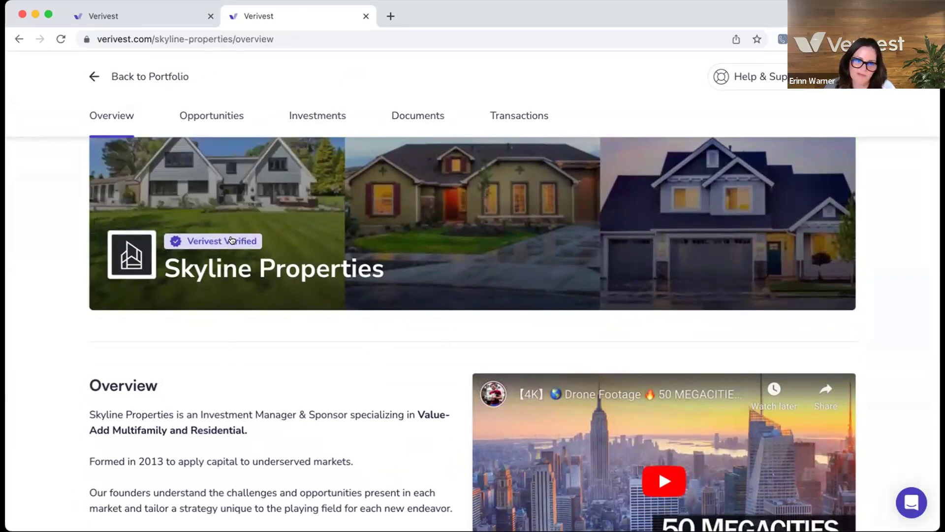
# Step: Read through the overview's description, core values, opportunities and firm details
pyautogui.scroll(-1, 234, 245)
pyautogui.scroll(-1, 235, 246)
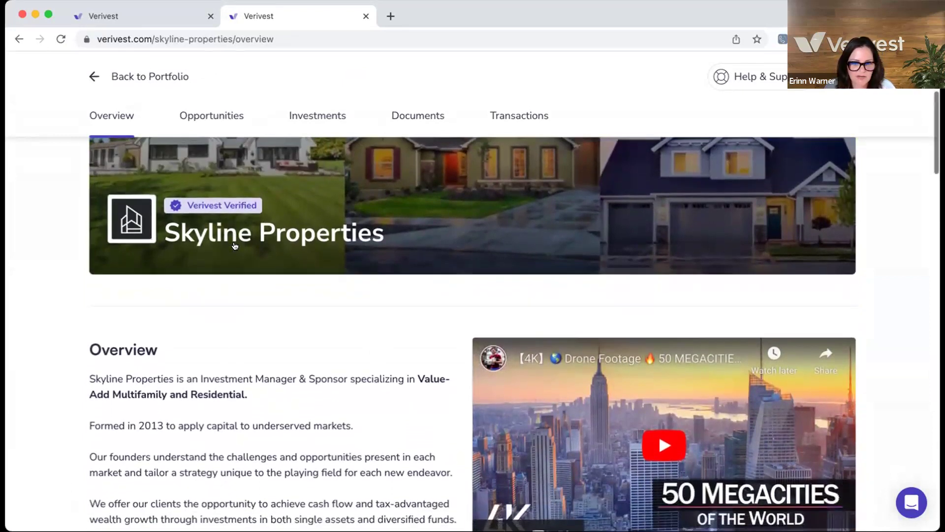
pyautogui.scroll(-4, 290, 298)
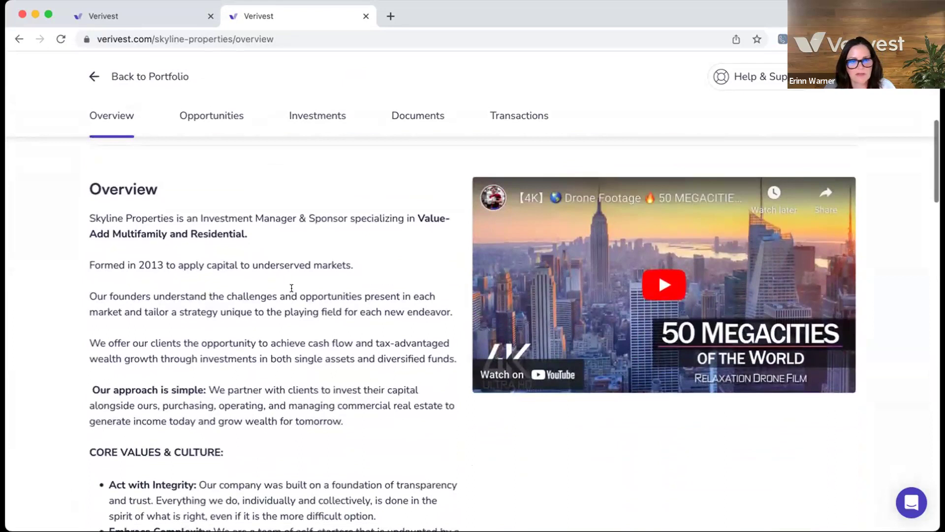
pyautogui.scroll(-2, 290, 298)
pyautogui.scroll(1, 291, 287)
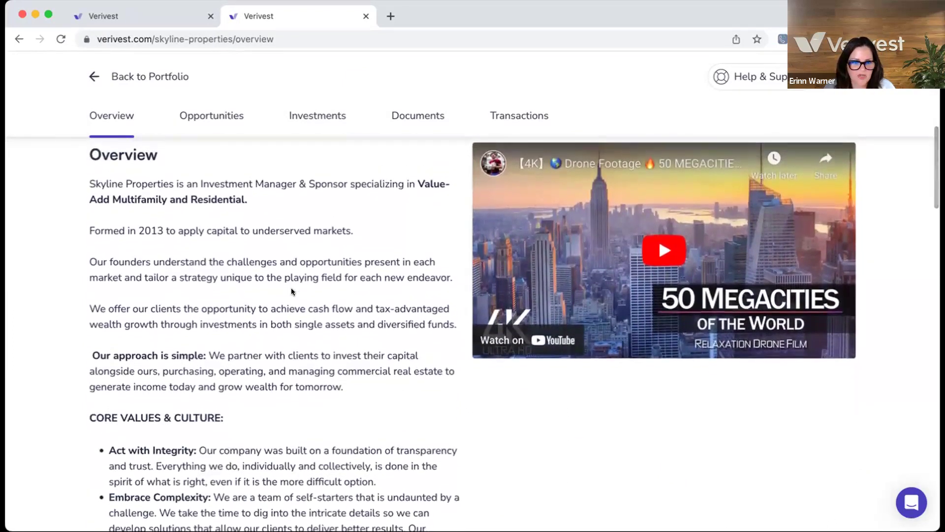
pyautogui.scroll(-2, 291, 287)
pyautogui.scroll(-1, 293, 288)
pyautogui.scroll(2, 293, 287)
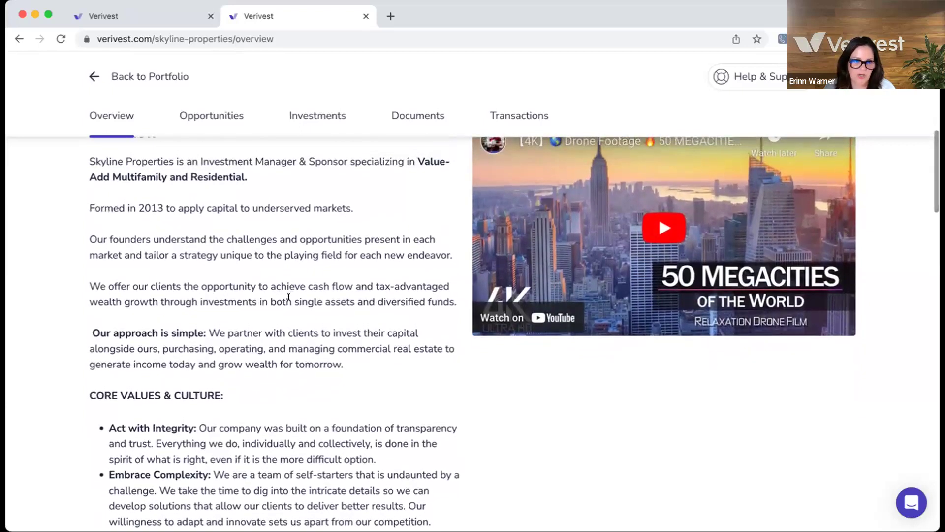
pyautogui.scroll(-2, 278, 319)
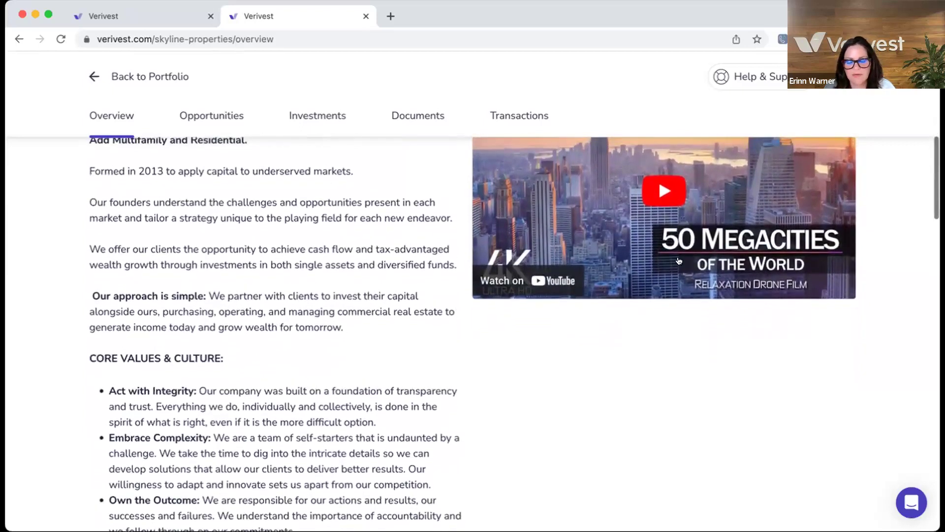
pyautogui.scroll(-2, 626, 264)
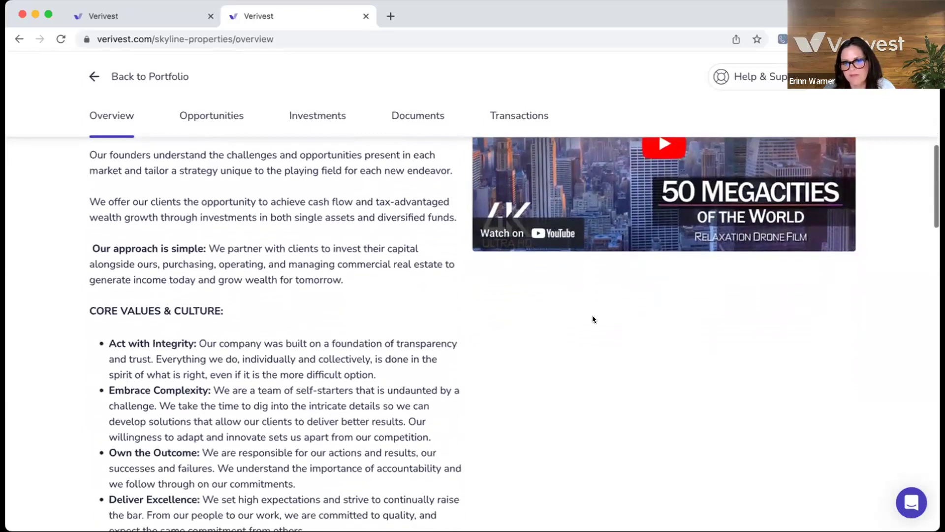
pyautogui.scroll(-7, 592, 318)
pyautogui.scroll(-13, 584, 331)
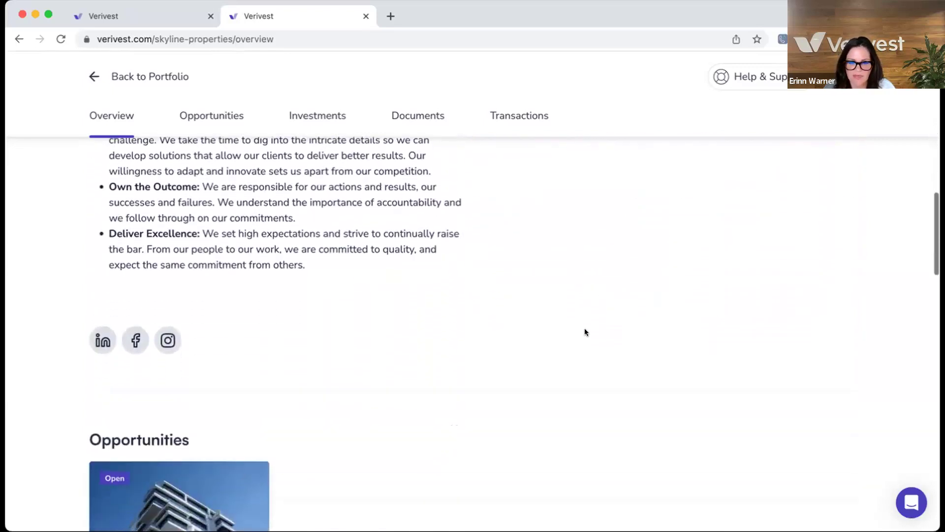
pyautogui.scroll(-4, 585, 331)
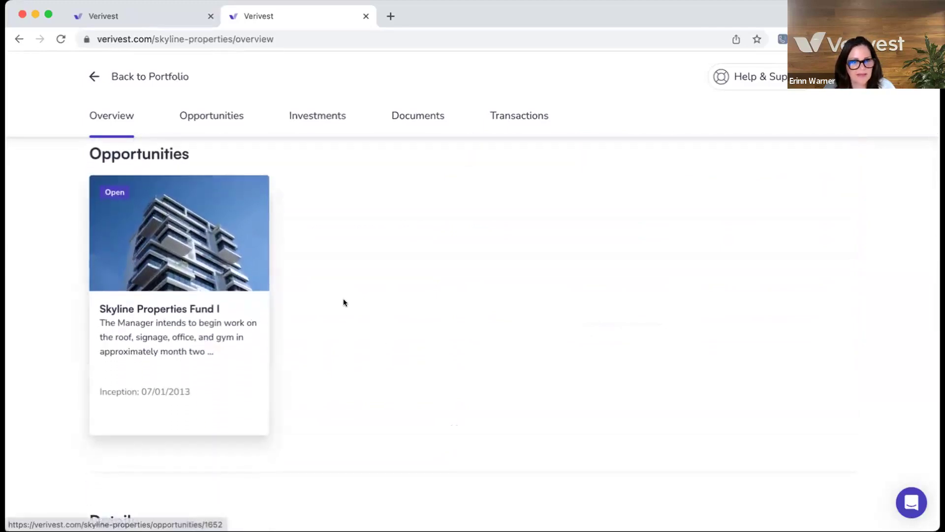
pyautogui.scroll(-6, 374, 340)
pyautogui.scroll(-8, 373, 339)
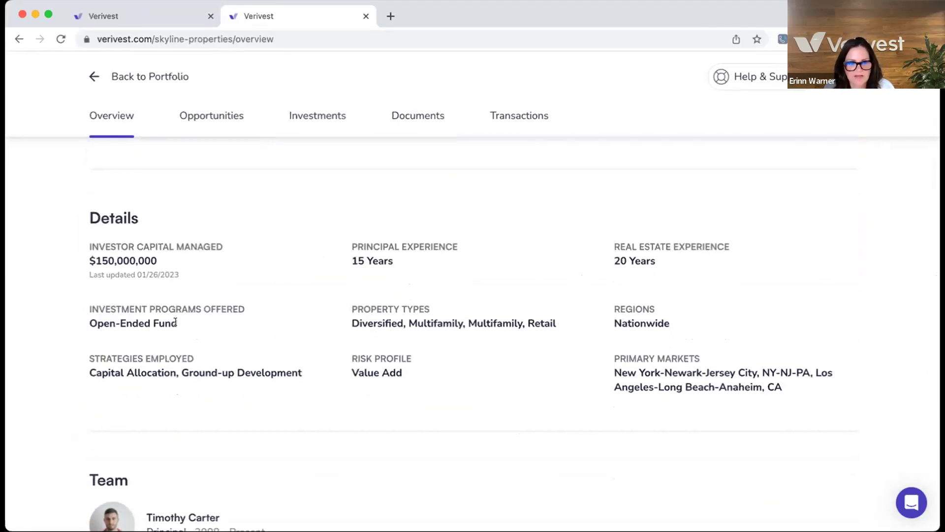
# Step: Review the Team and Track Record sections, then return to the portfolio page
pyautogui.scroll(-3, 187, 318)
pyautogui.scroll(-4, 187, 317)
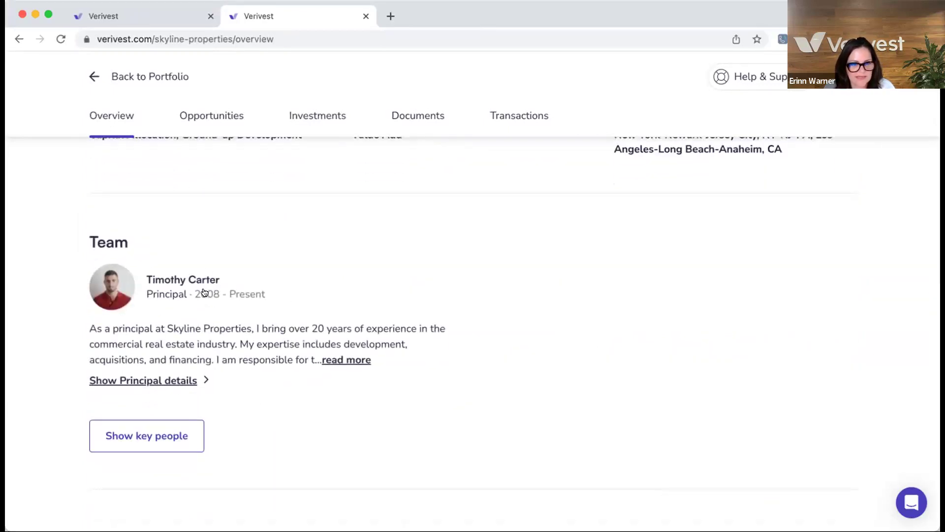
pyautogui.scroll(-7, 204, 293)
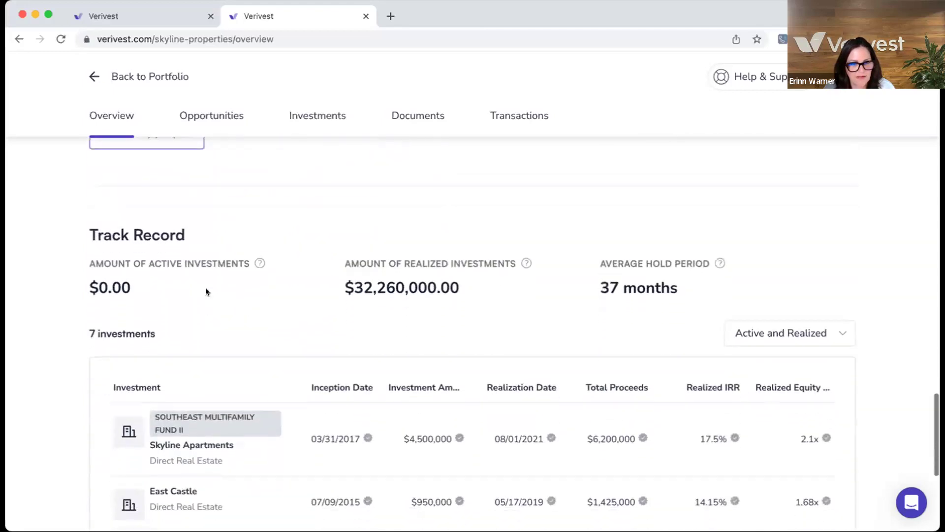
pyautogui.scroll(-3, 206, 291)
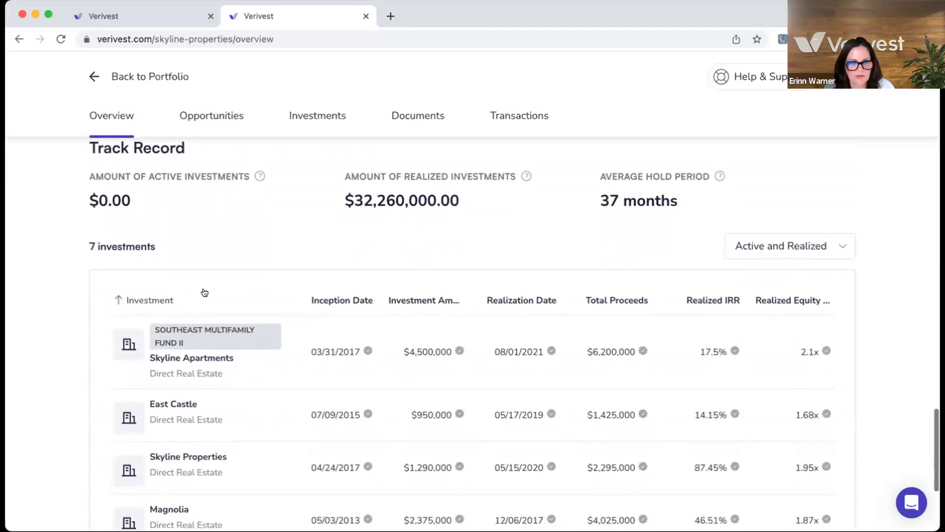
pyautogui.scroll(-2, 229, 266)
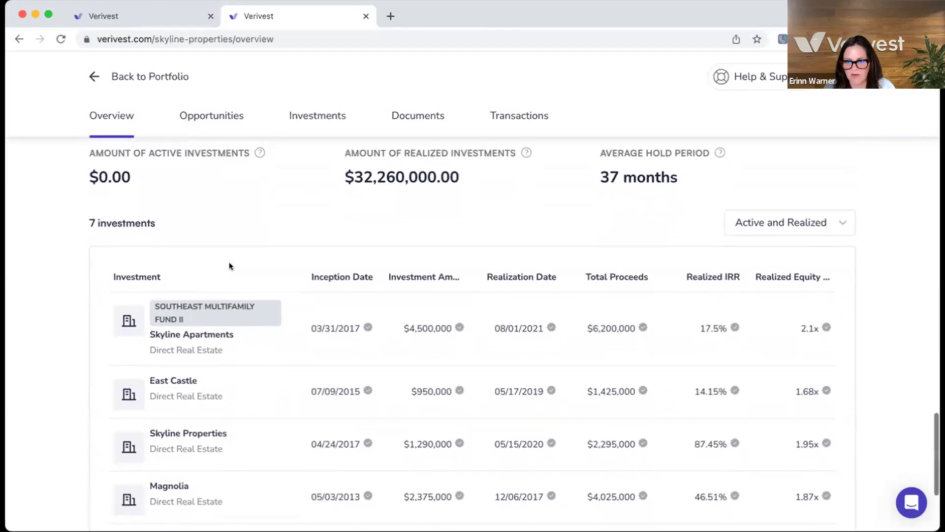
pyautogui.scroll(-4, 230, 266)
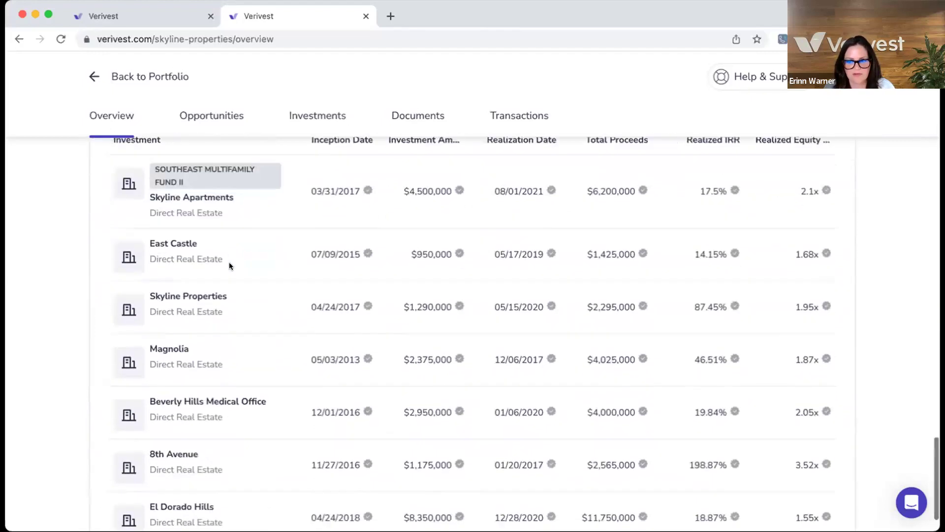
pyautogui.scroll(20, 229, 266)
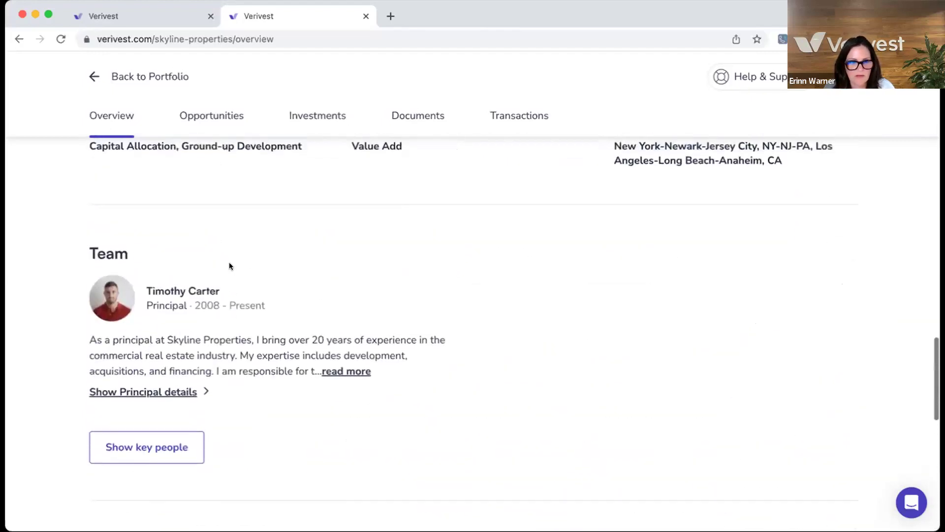
pyautogui.click(151, 77)
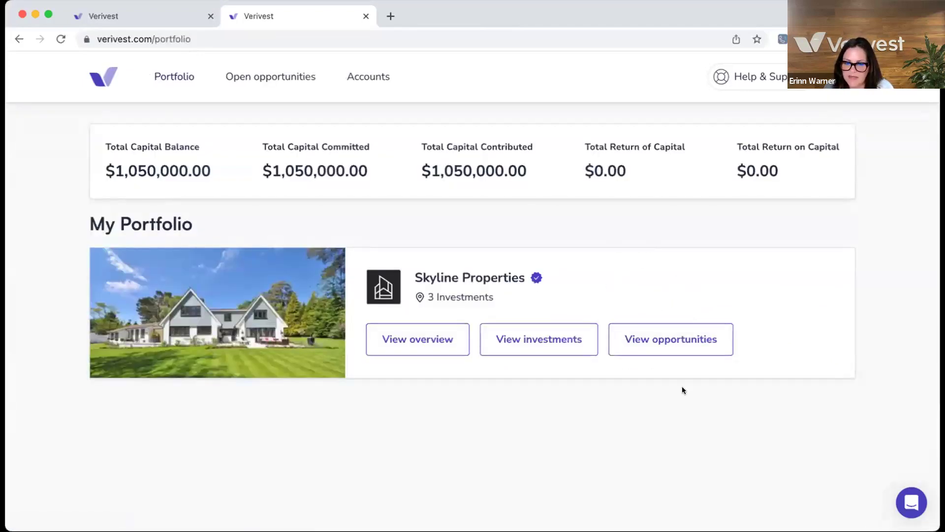
# Step: Open Skyline Properties Fund I from the Skyline Properties opportunities list
pyautogui.click(658, 339)
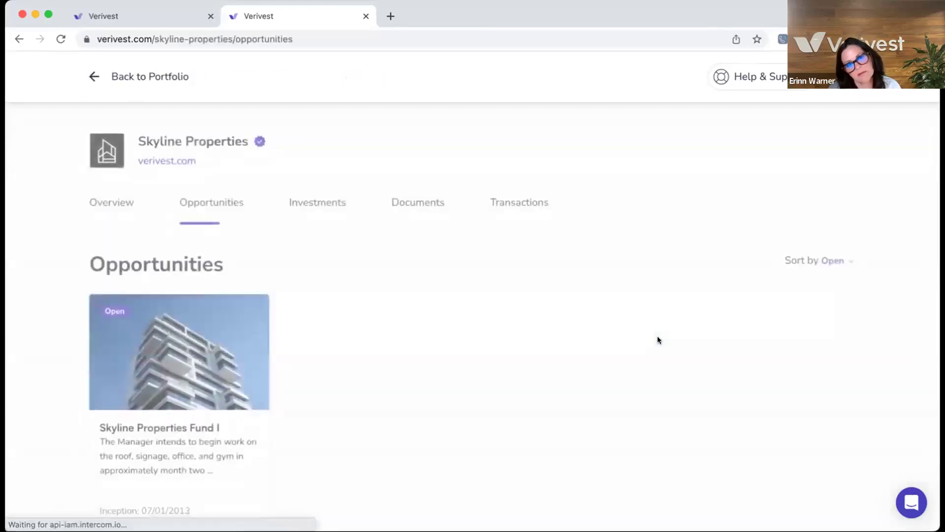
pyautogui.scroll(-3, 389, 345)
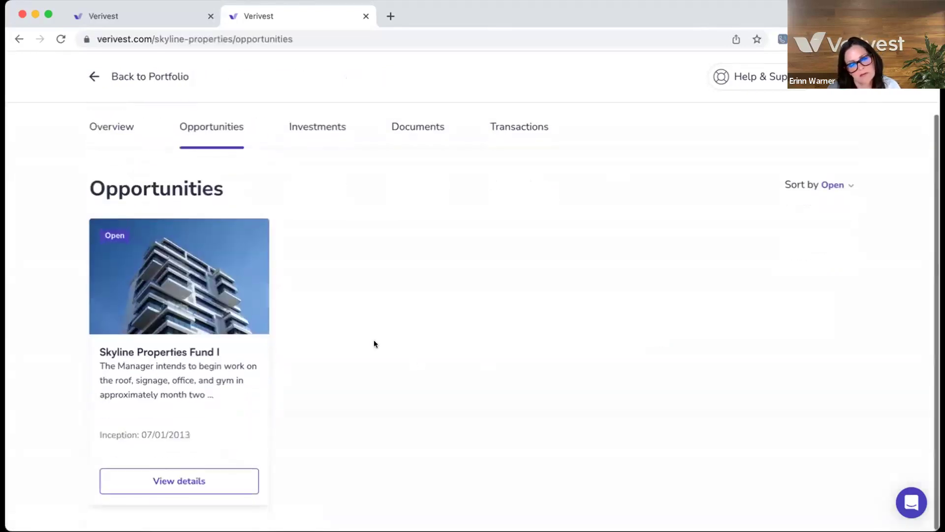
pyautogui.click(213, 481)
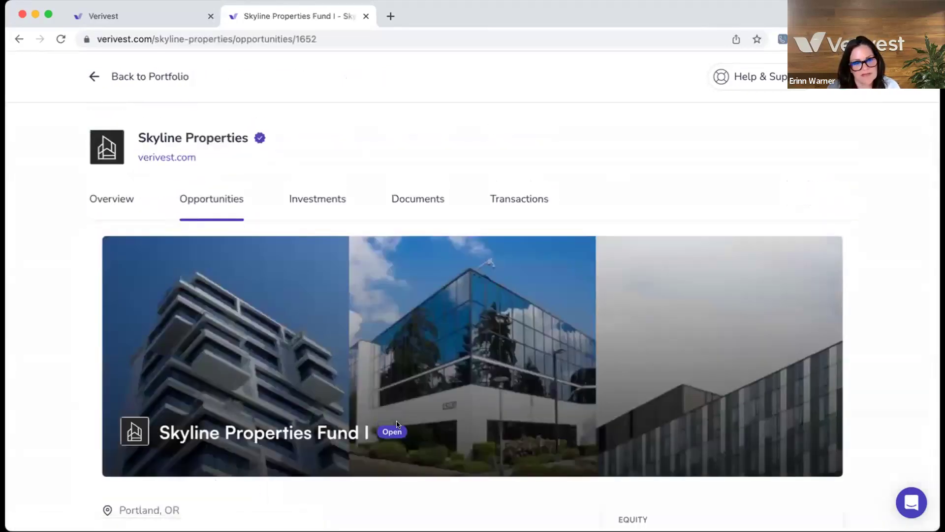
# Step: Expand the full Fund I opportunity description, showing $50K minimum and 8% preferred return
pyautogui.scroll(-2, 397, 423)
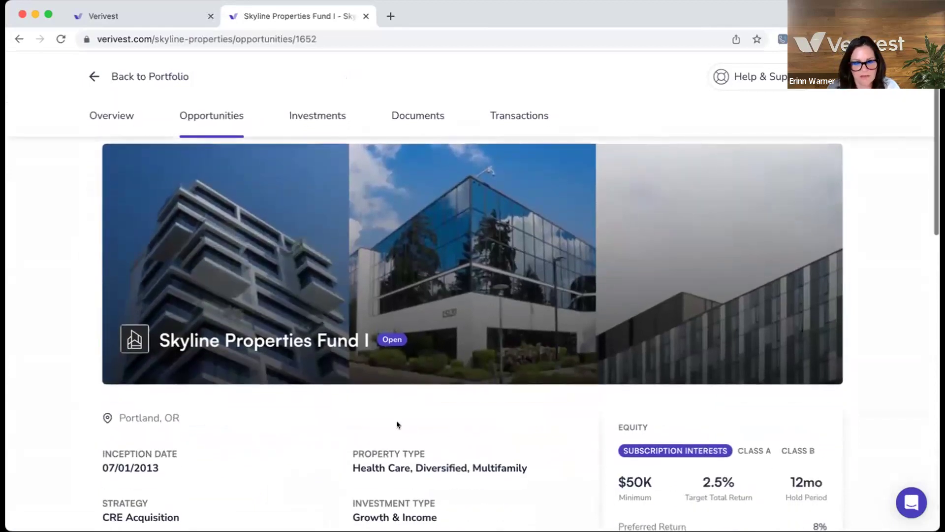
pyautogui.scroll(-2, 398, 425)
pyautogui.scroll(-1, 403, 419)
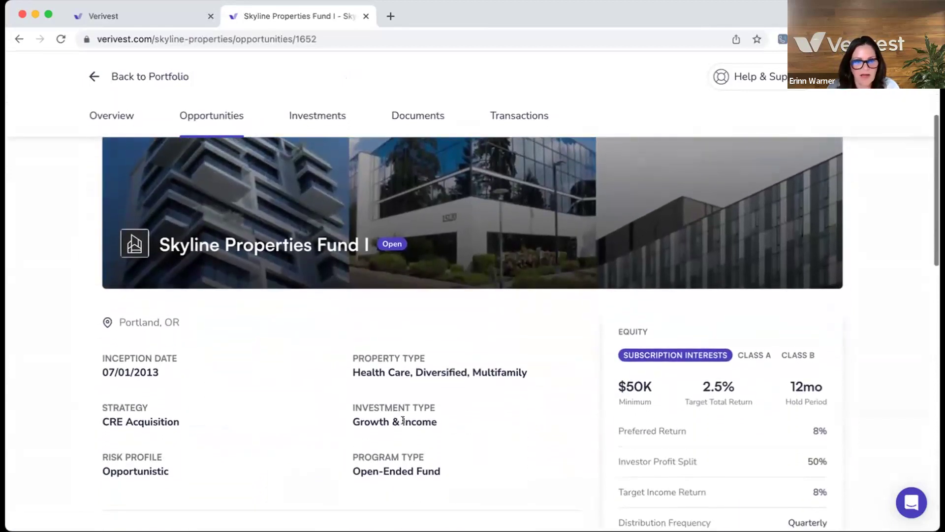
pyautogui.scroll(-3, 403, 419)
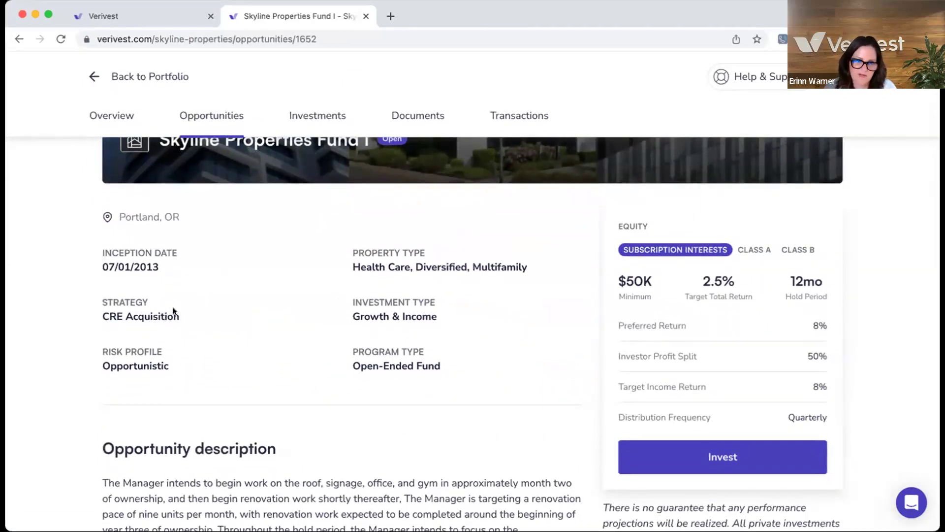
pyautogui.scroll(-1, 187, 318)
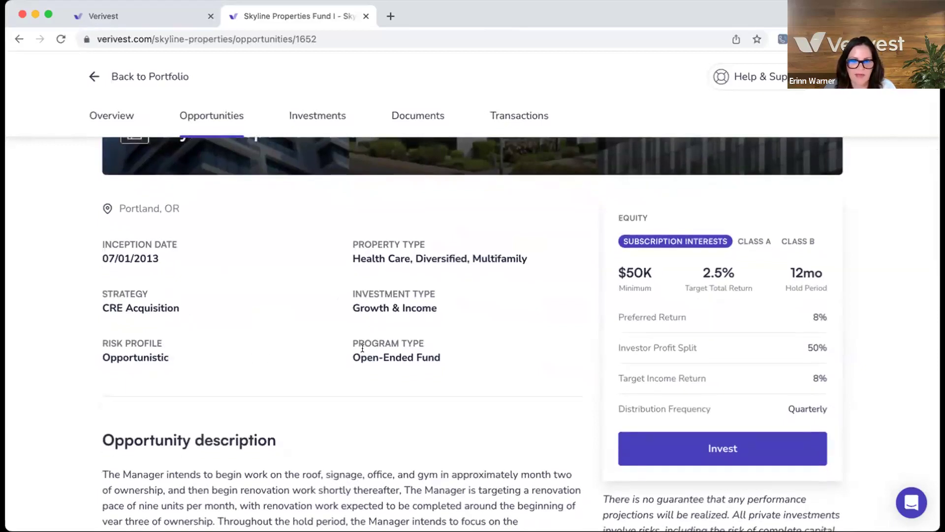
pyautogui.scroll(-5, 362, 348)
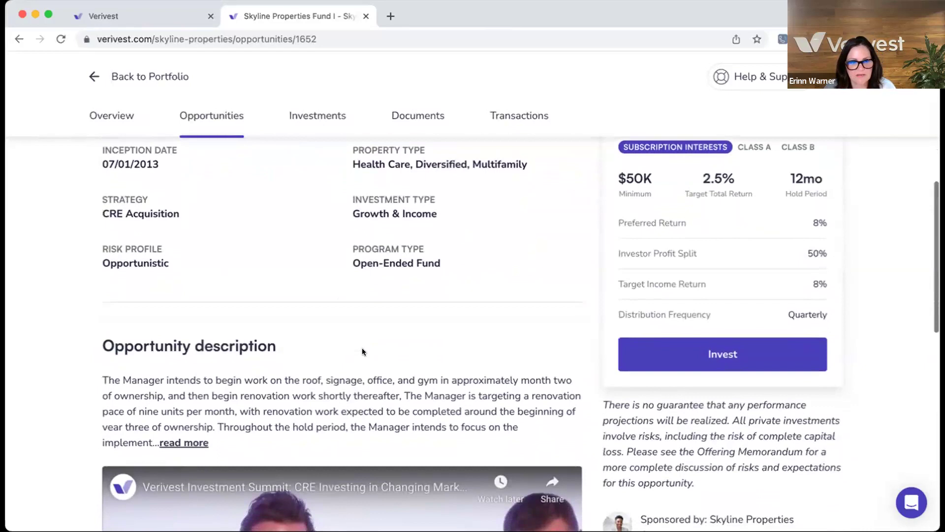
pyautogui.scroll(-8, 362, 352)
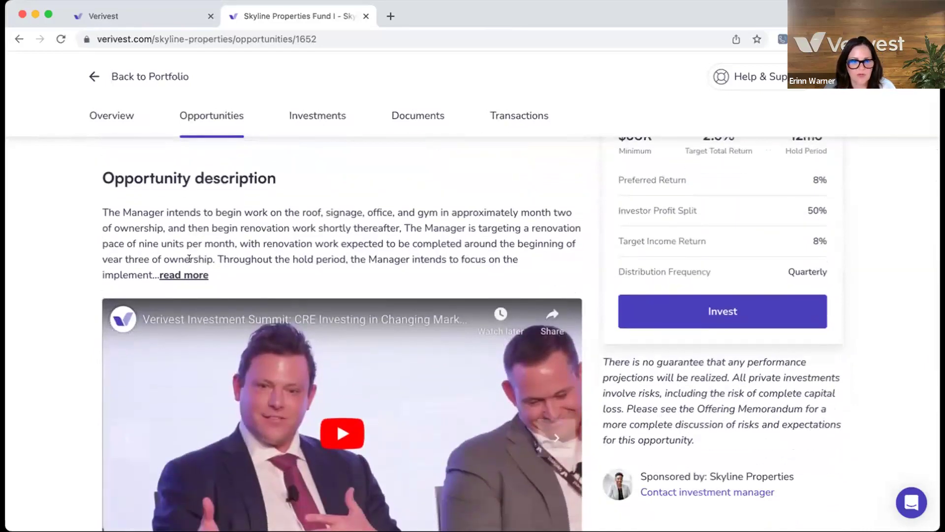
pyautogui.click(188, 275)
pyautogui.scroll(-4, 246, 308)
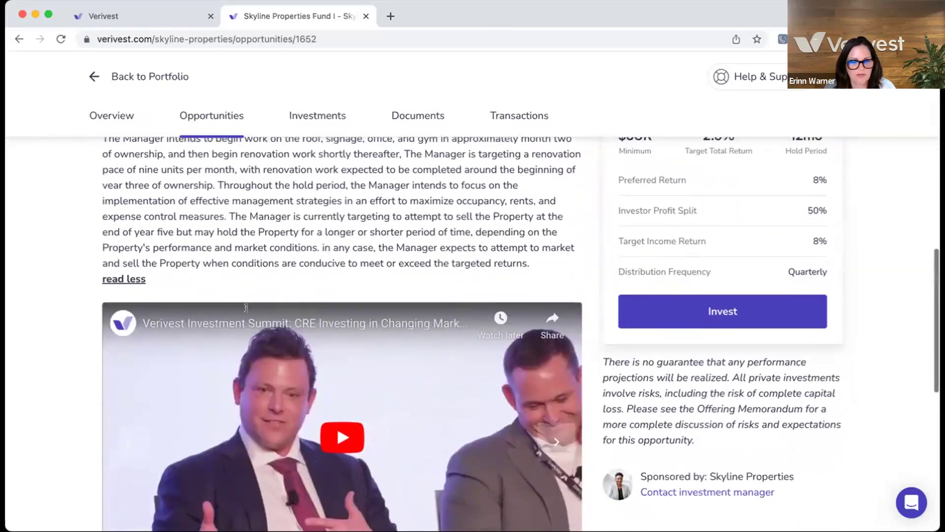
pyautogui.scroll(-2, 378, 363)
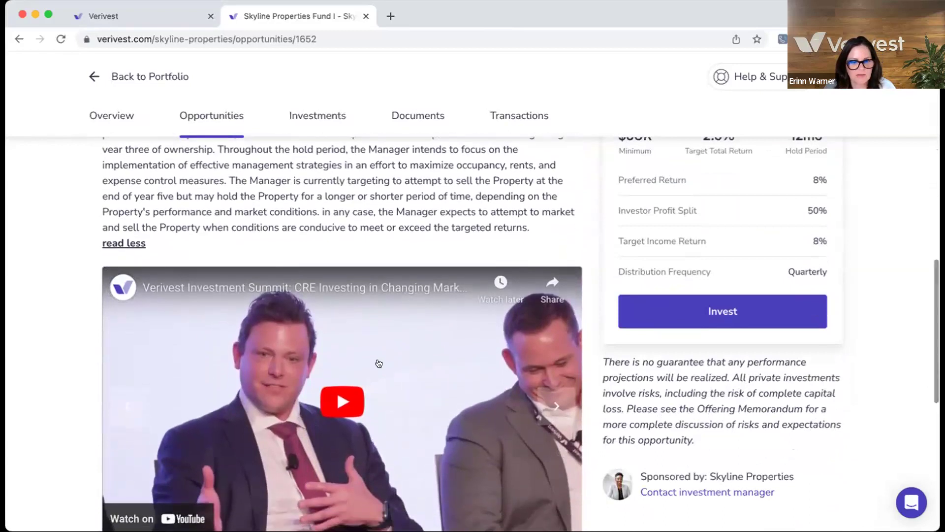
pyautogui.scroll(-2, 379, 363)
pyautogui.scroll(-5, 439, 381)
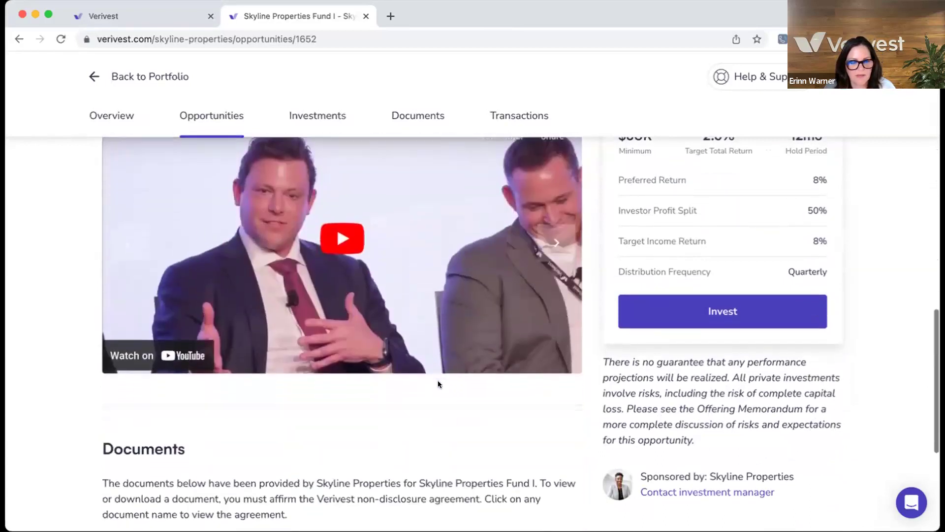
pyautogui.scroll(-8, 439, 384)
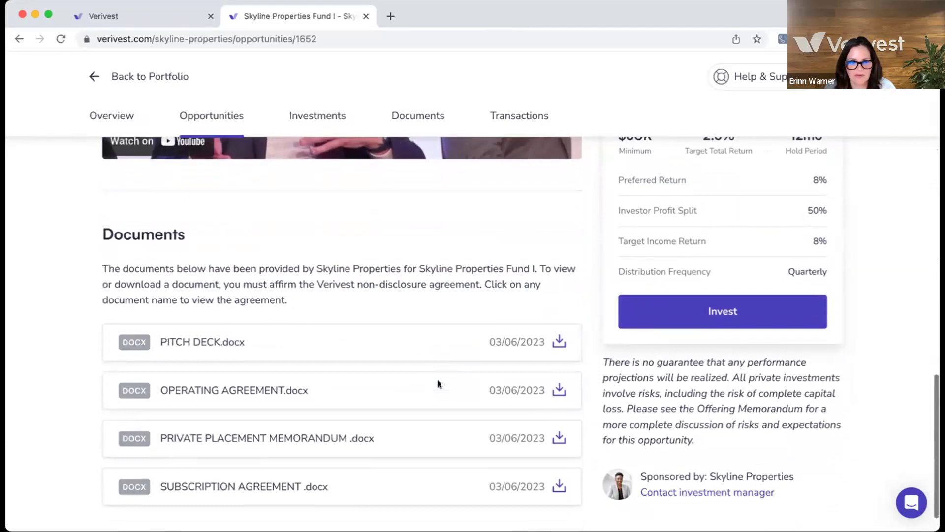
pyautogui.scroll(-2, 438, 384)
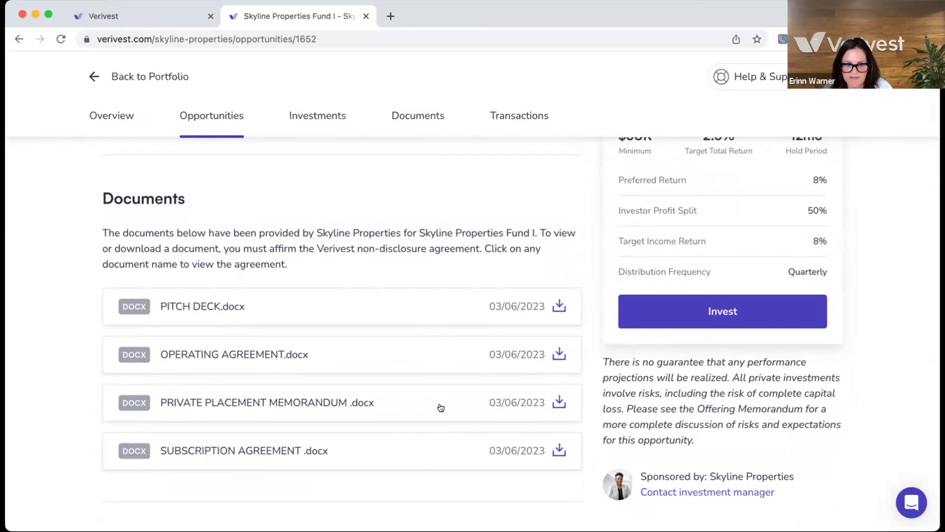
pyautogui.scroll(3, 497, 354)
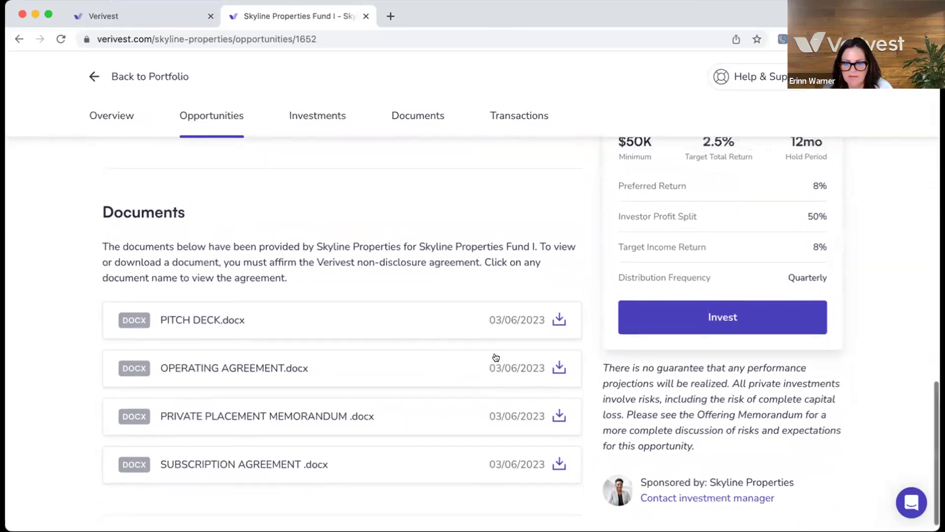
pyautogui.scroll(6, 624, 333)
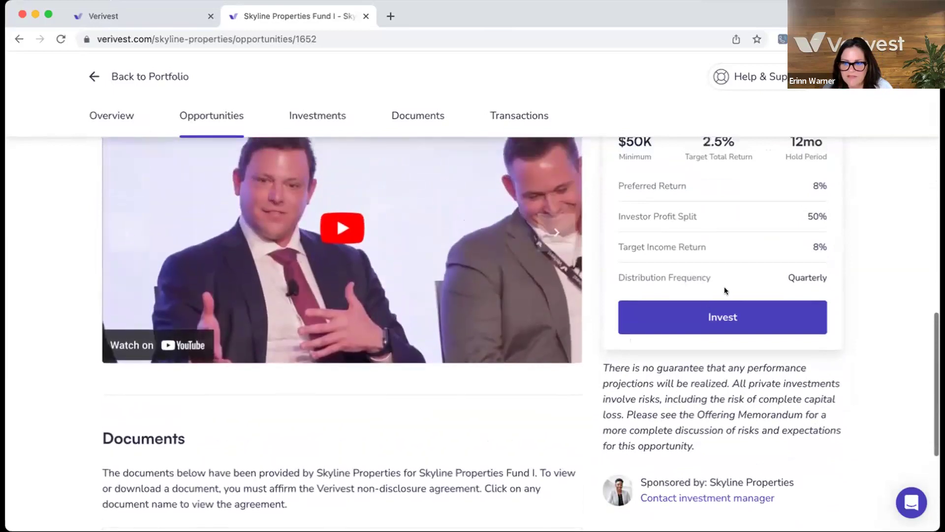
pyautogui.scroll(7, 829, 305)
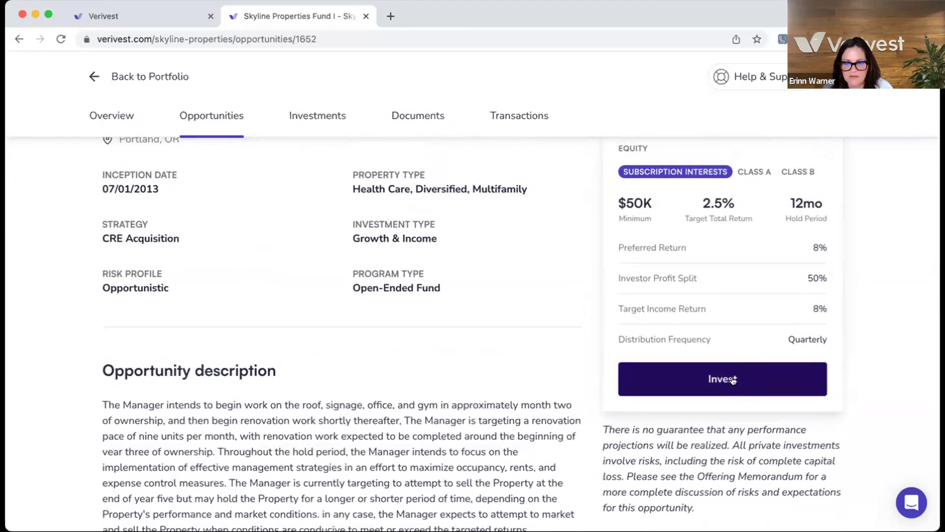
# Step: Pledge $50,000 to Skyline Properties Fund I, accepting the non-binding pledge acknowledgement
pyautogui.click(733, 380)
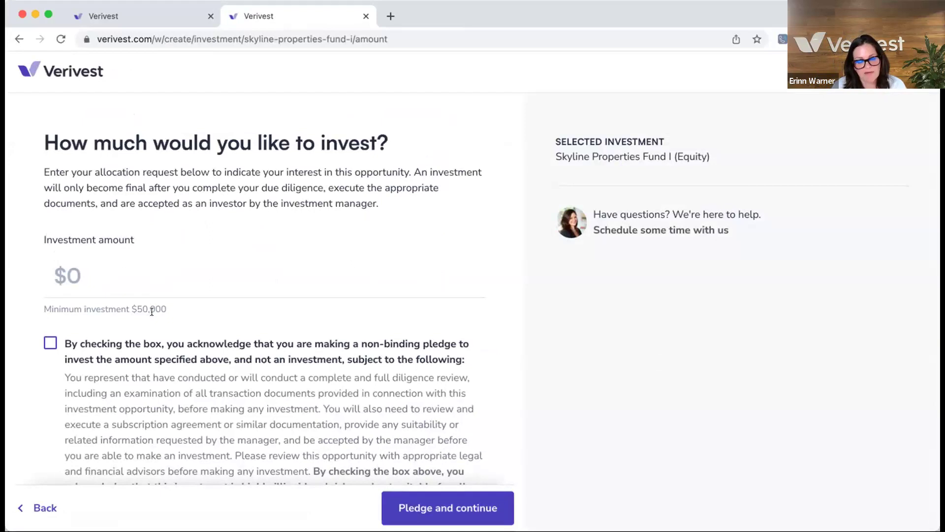
pyautogui.click(74, 277)
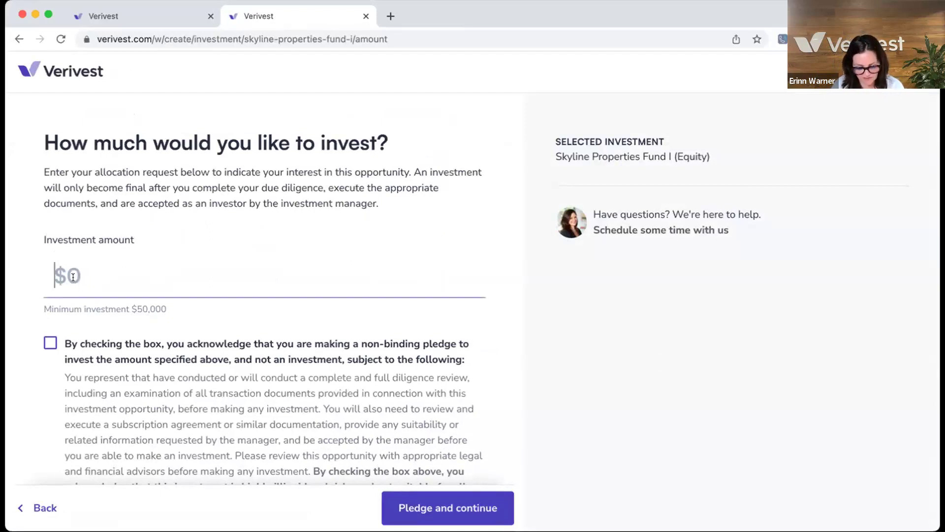
pyautogui.write('50,000')
pyautogui.scroll(-2, 100, 332)
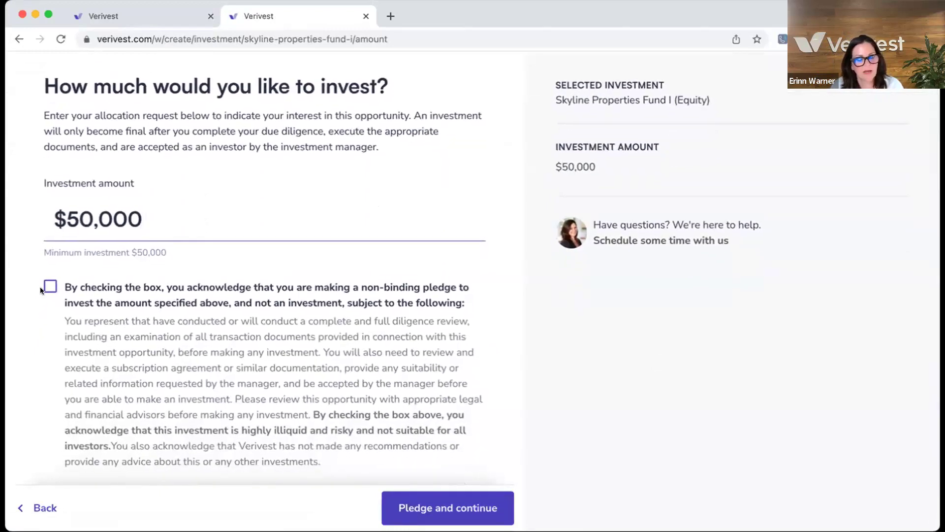
pyautogui.click(49, 288)
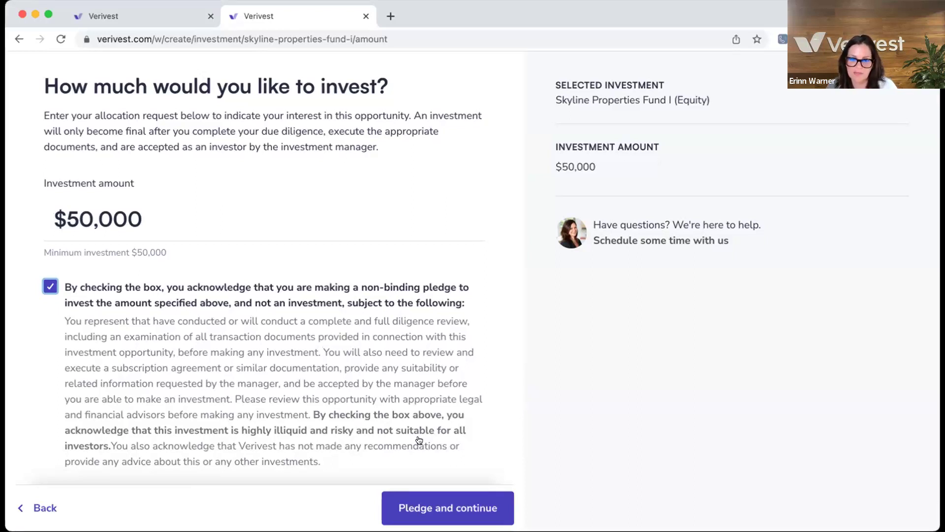
pyautogui.click(418, 509)
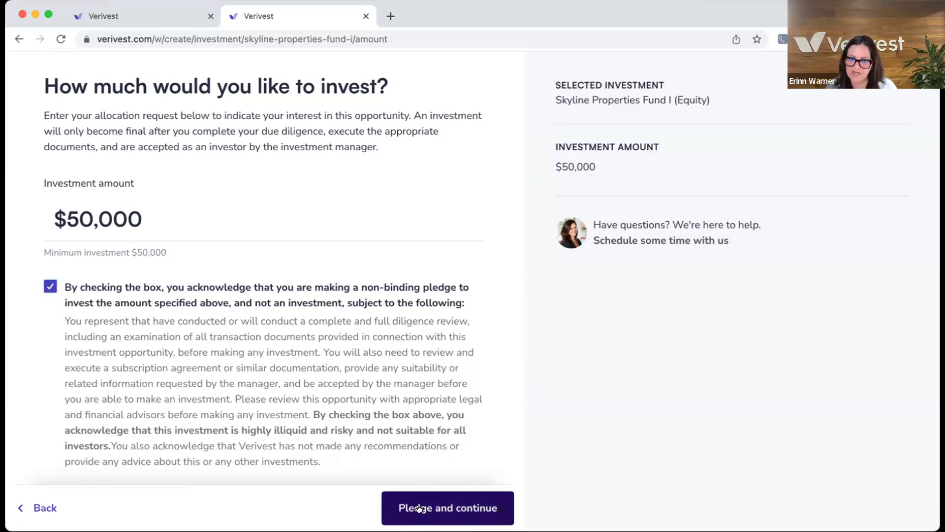
# Step: Choose to invest through a new account, keeping the Individual account type
pyautogui.scroll(-2, 314, 439)
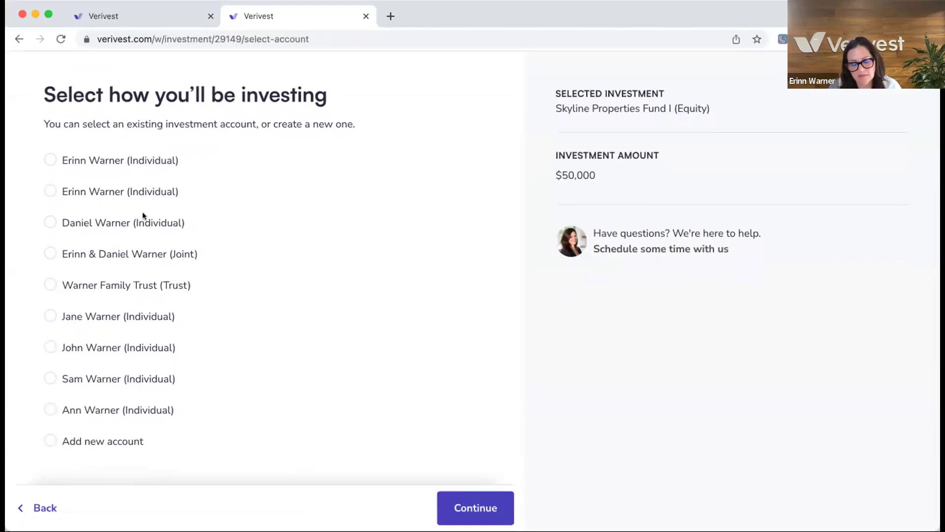
pyautogui.click(49, 439)
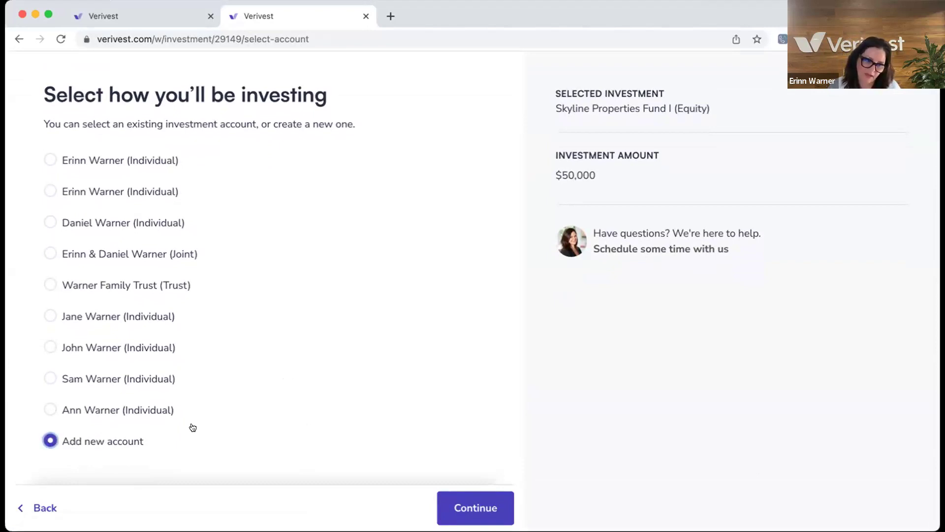
pyautogui.press('Return')
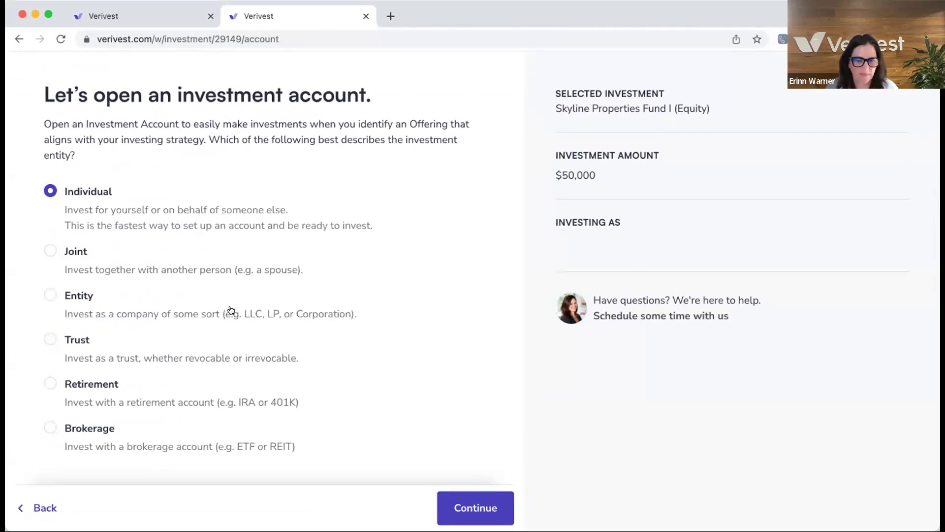
pyautogui.scroll(-1, 434, 338)
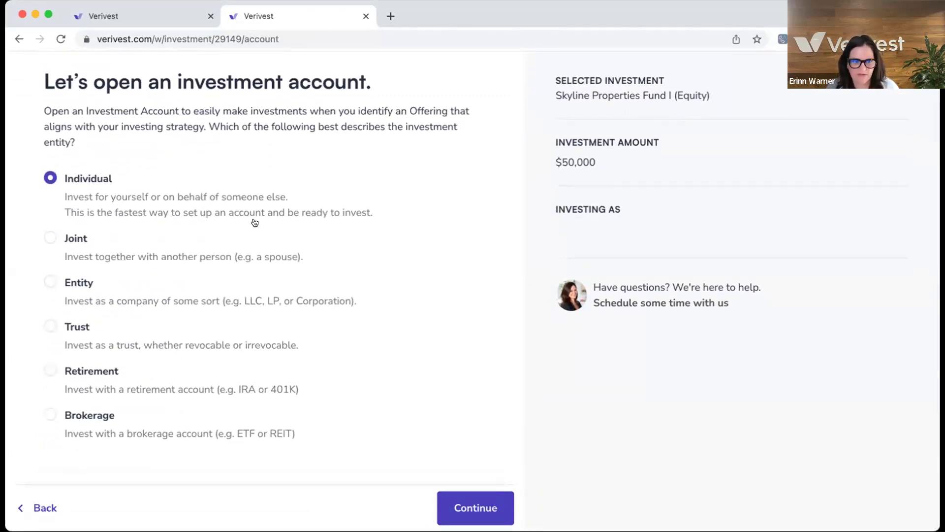
pyautogui.click(473, 507)
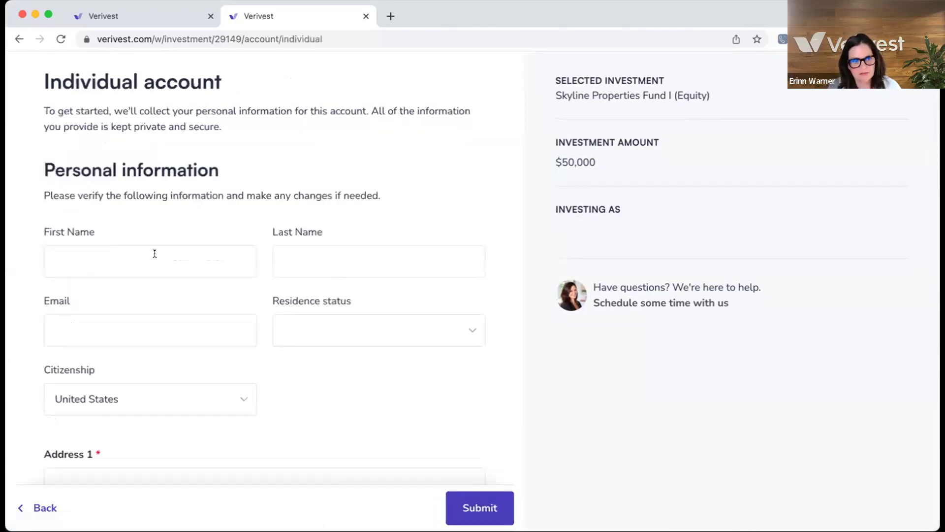
# Step: Fill in the investor's first name, last name and e-mail address
pyautogui.scroll(-3, 117, 270)
pyautogui.click(74, 203)
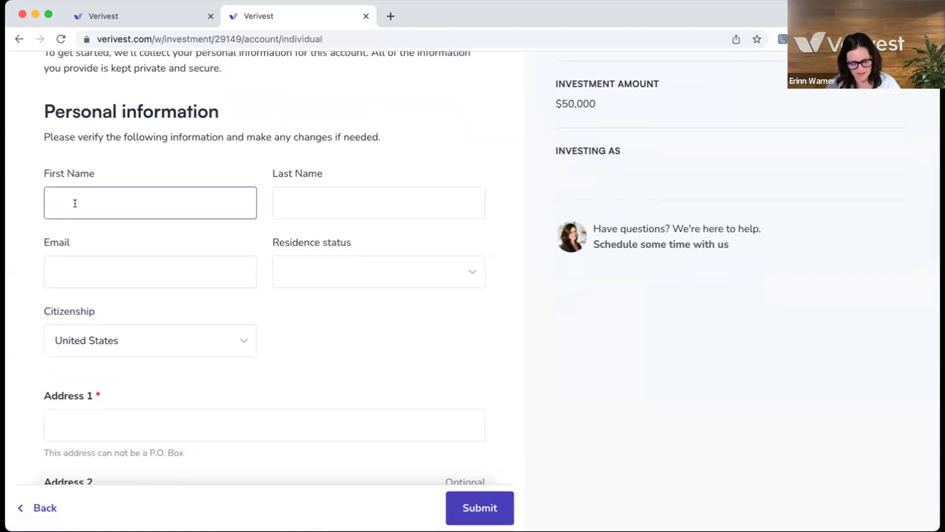
pyautogui.click(322, 192)
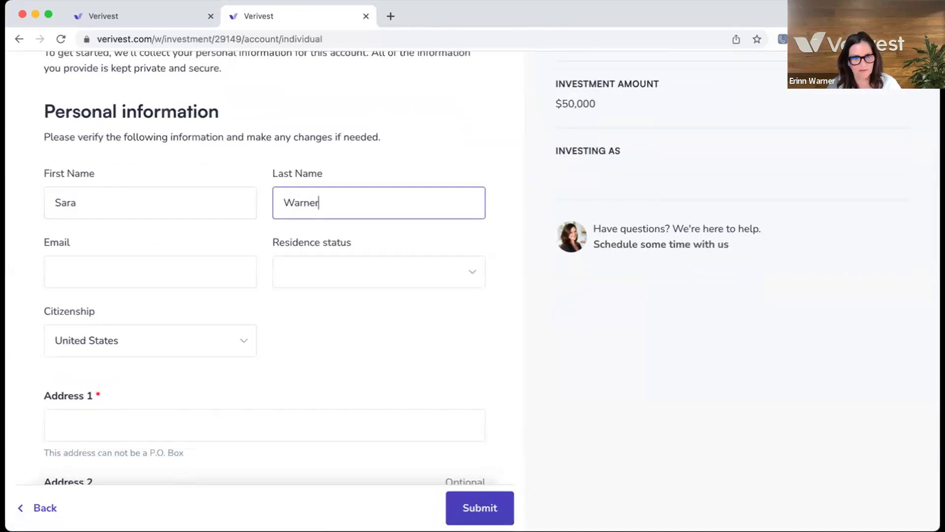
pyautogui.click(144, 281)
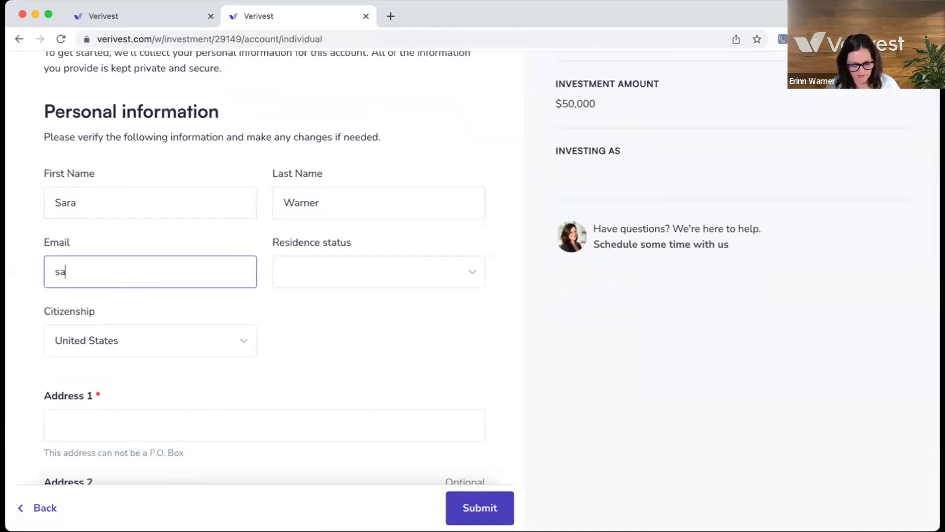
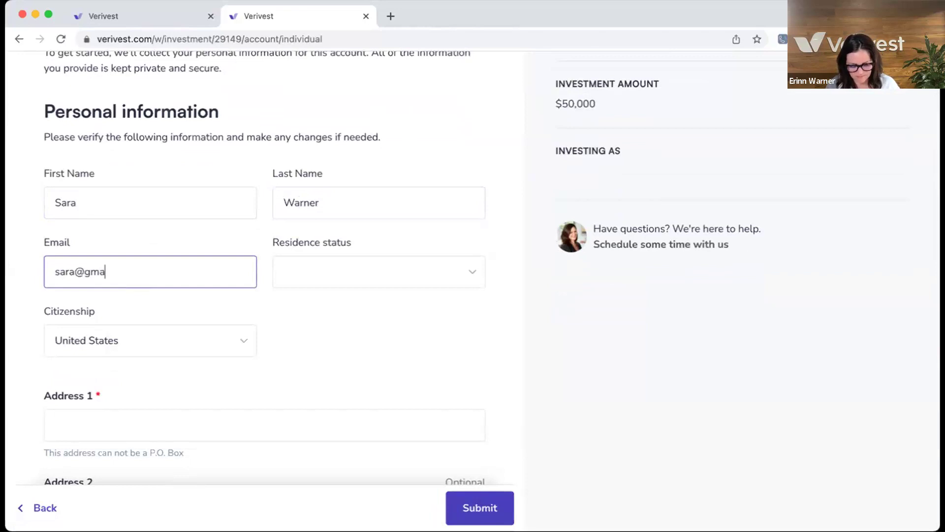
# Step: Set Residence status to U.S. Resident and keep Citizenship as United States
pyautogui.click(357, 280)
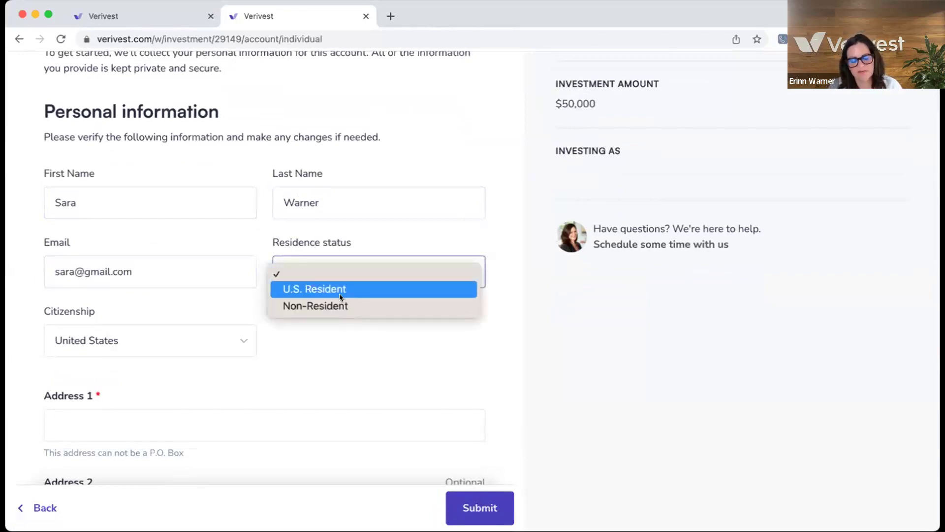
pyautogui.click(339, 290)
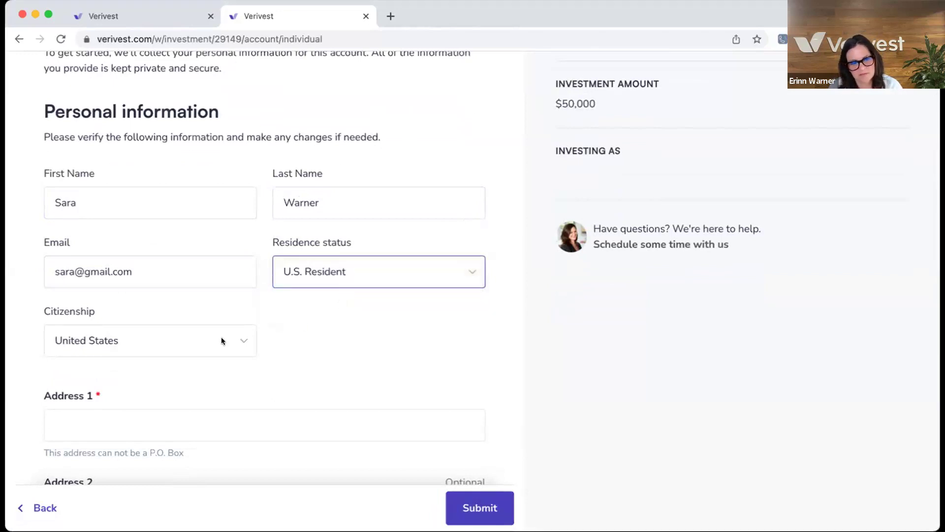
pyautogui.click(242, 340)
pyautogui.click(242, 339)
pyautogui.click(241, 339)
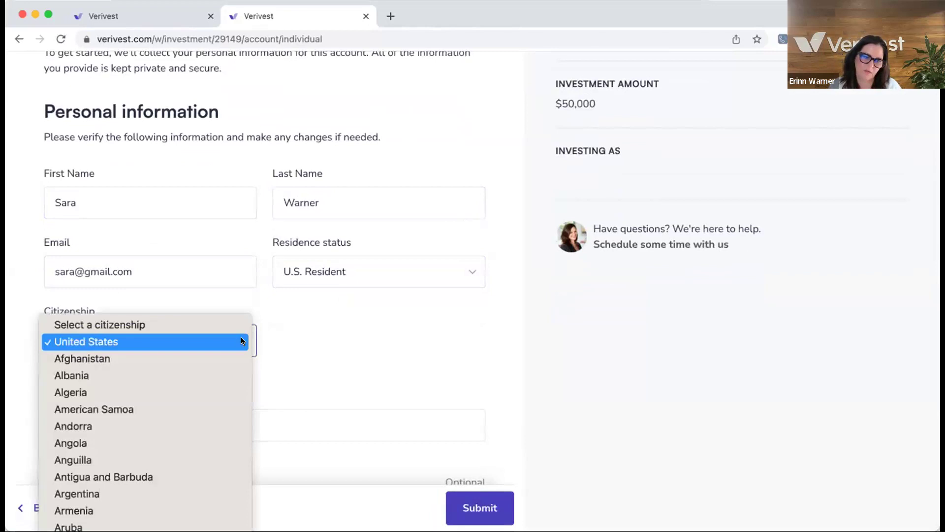
pyautogui.click(241, 341)
pyautogui.click(241, 340)
pyautogui.click(241, 341)
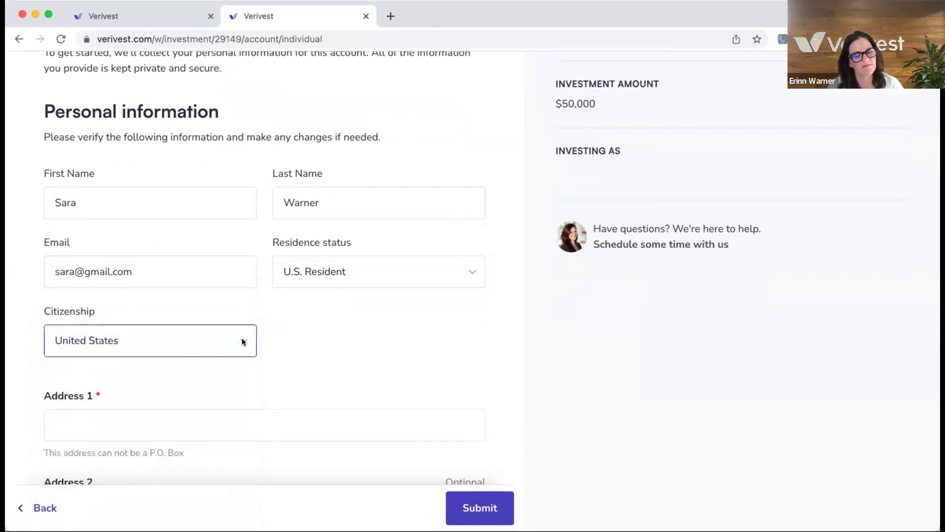
pyautogui.scroll(-4, 229, 358)
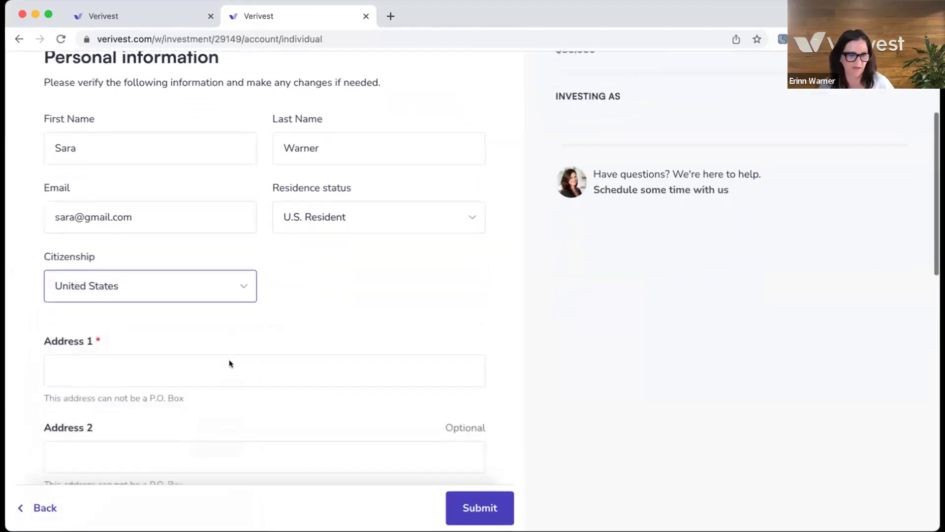
# Step: Enter the home street address and accept the White Plains autocomplete suggestion
pyautogui.click(70, 202)
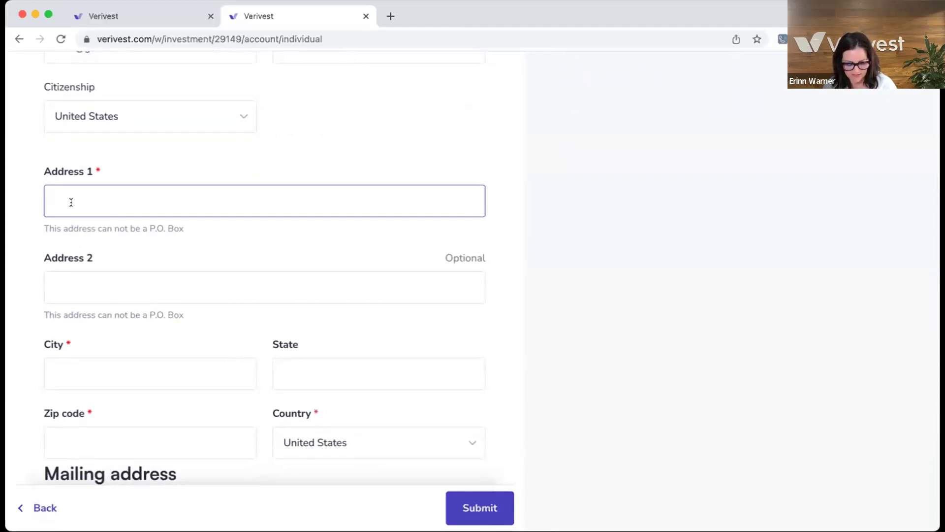
pyautogui.write('123')
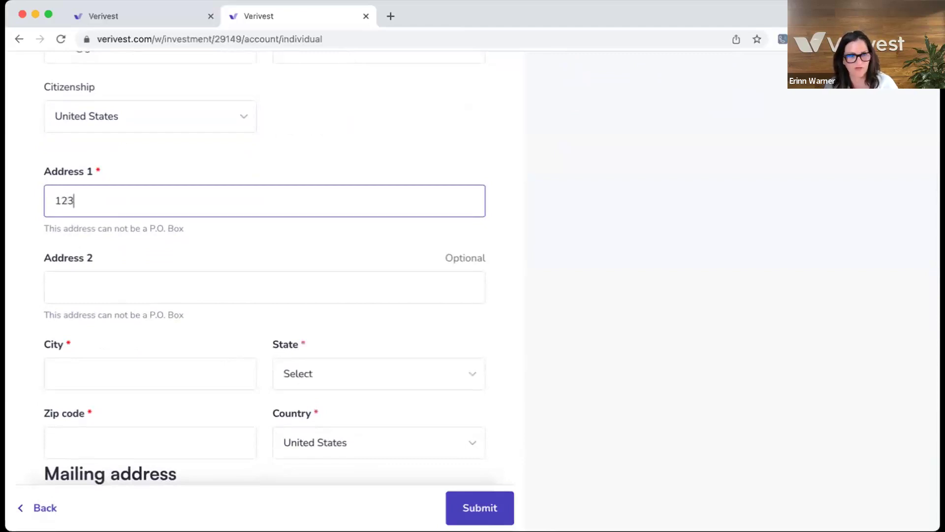
pyautogui.write('M')
pyautogui.press('BackSpace')
pyautogui.write('Ma')
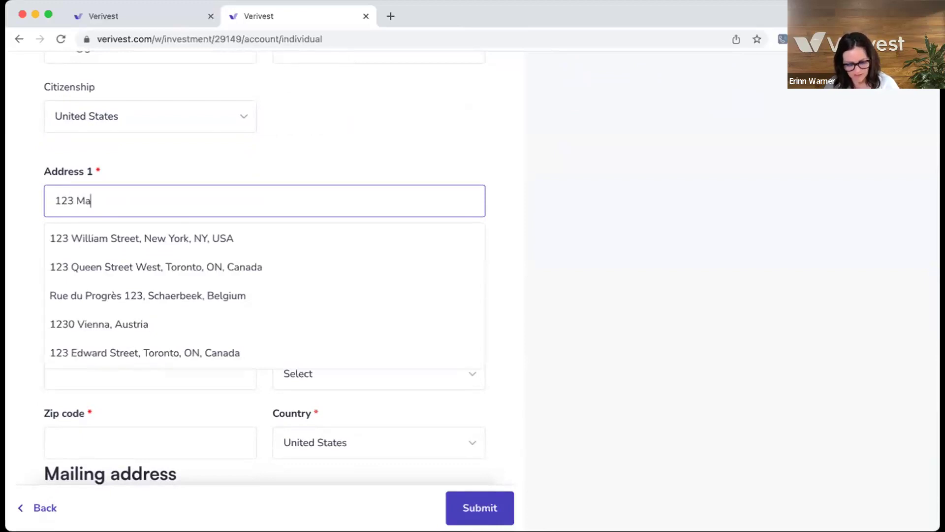
pyautogui.write('in Sree')
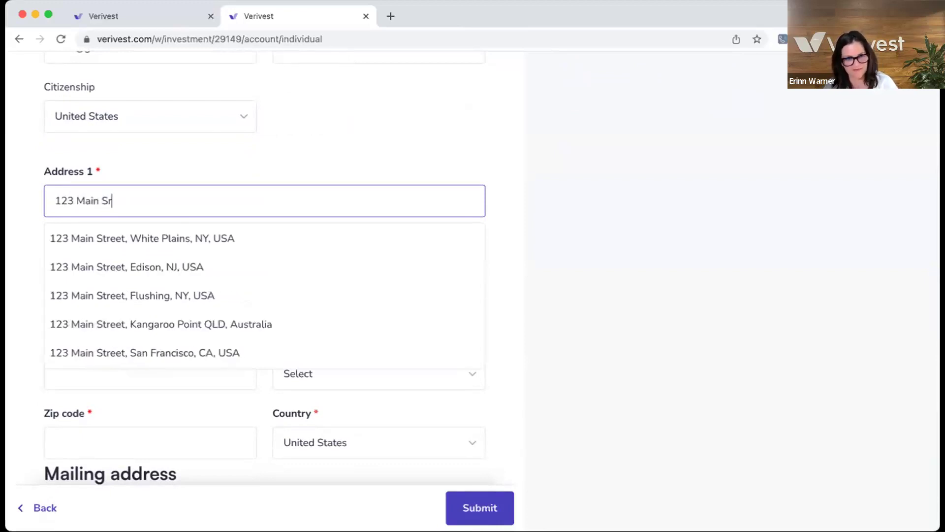
pyautogui.press('BackSpace')
pyautogui.press('BackSpace')
pyautogui.press('BackSpace')
pyautogui.write('t')
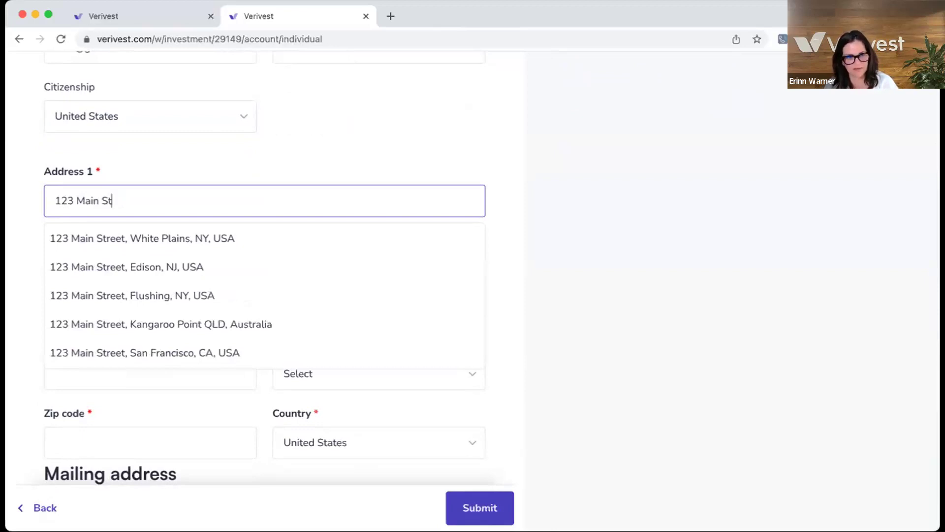
pyautogui.write('reet')
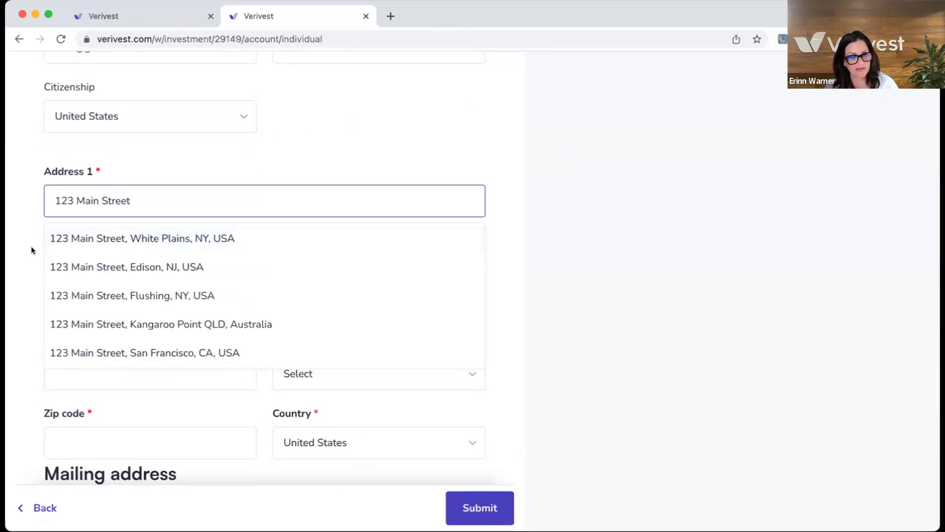
pyautogui.click(69, 239)
pyautogui.scroll(-3, 99, 295)
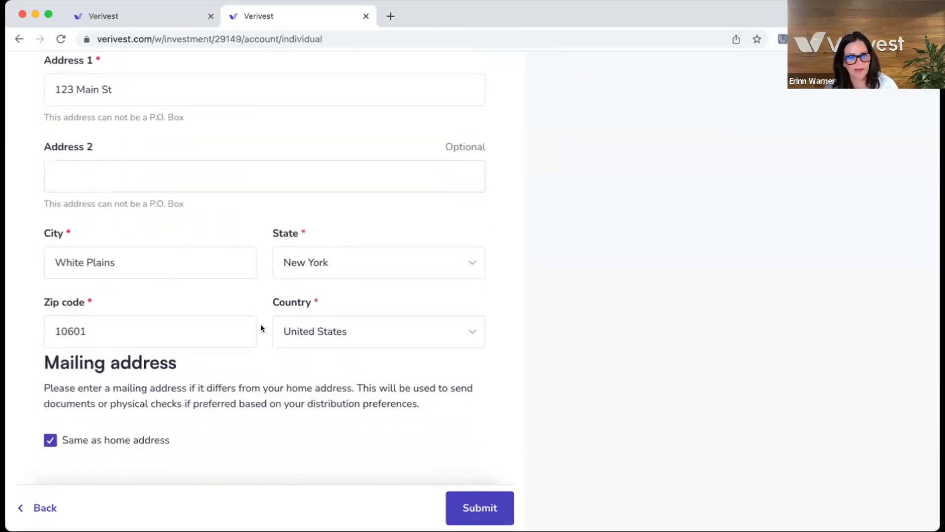
pyautogui.scroll(-5, 262, 327)
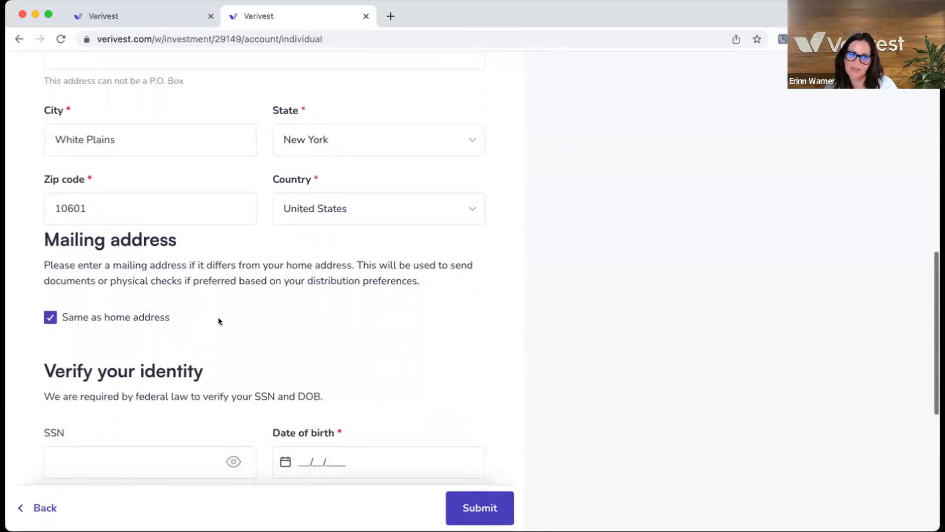
pyautogui.scroll(-1, 218, 321)
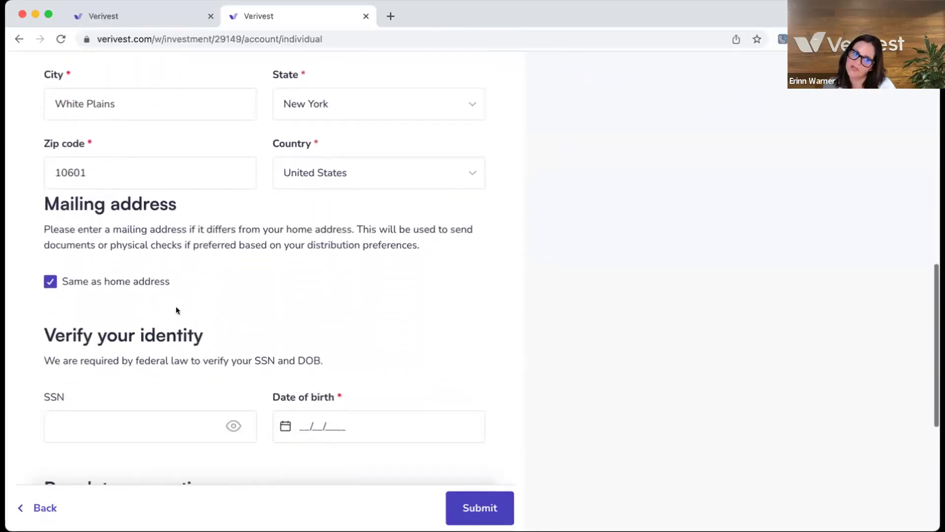
# Step: Untick 'Same as home address' and fill the mailing address with a PO box from its first suggestion
pyautogui.click(51, 281)
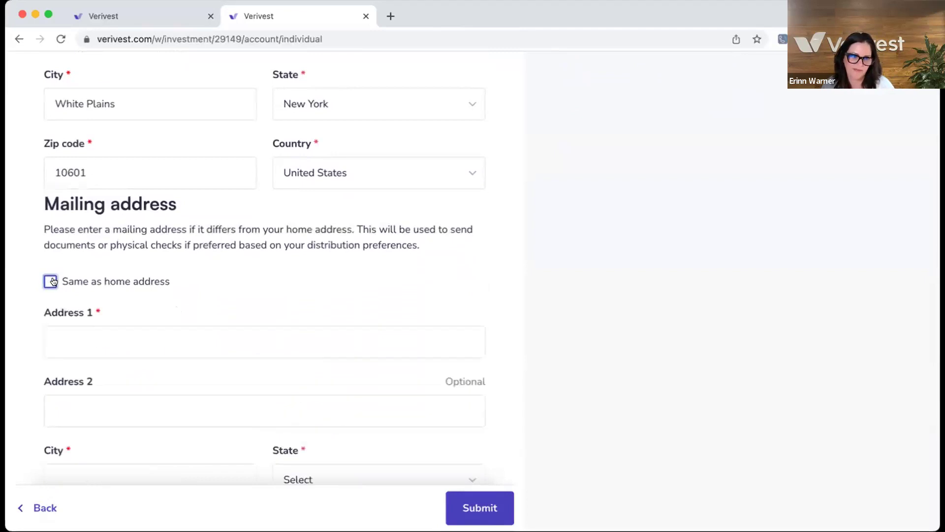
pyautogui.scroll(-1, 79, 306)
pyautogui.click(70, 286)
pyautogui.write('Po Box 123')
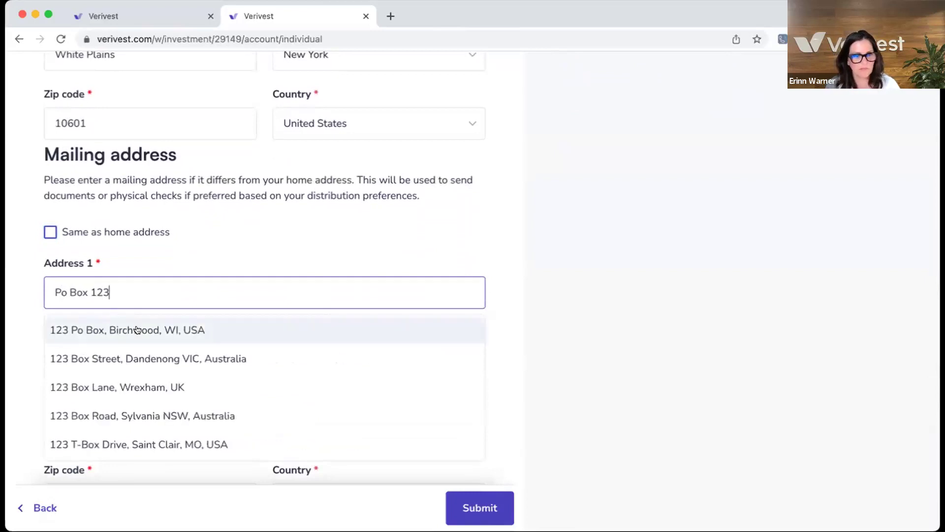
pyautogui.click(137, 329)
pyautogui.scroll(-5, 208, 408)
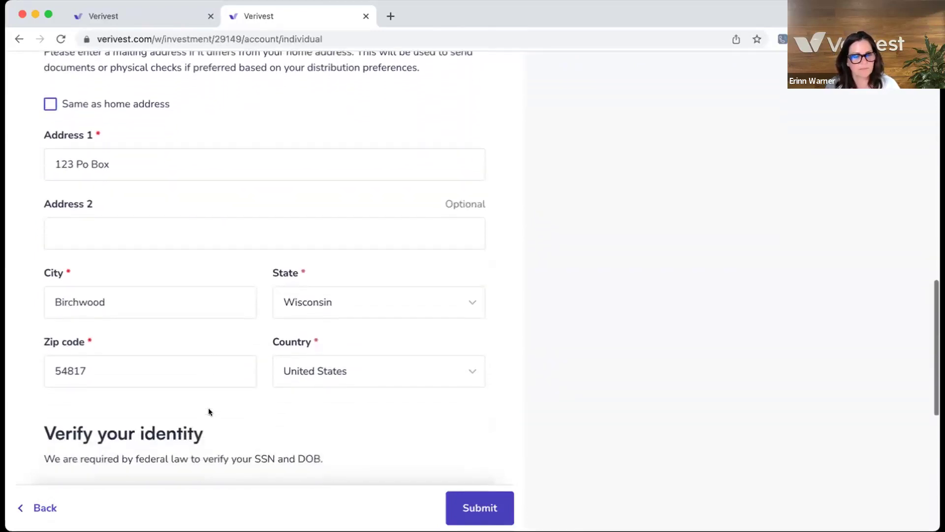
pyautogui.scroll(-4, 208, 412)
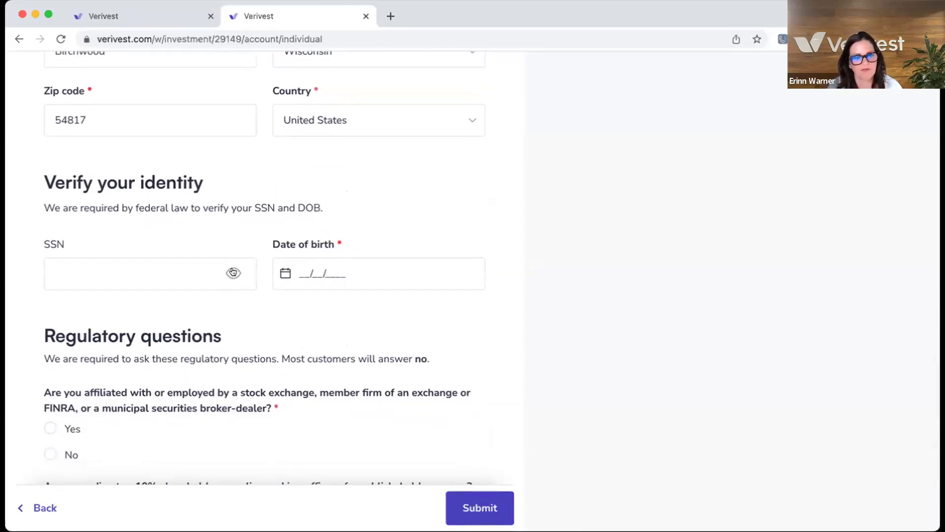
# Step: Enter the investor's SSN, shown in plain text, and their date of birth
pyautogui.scroll(1, 232, 272)
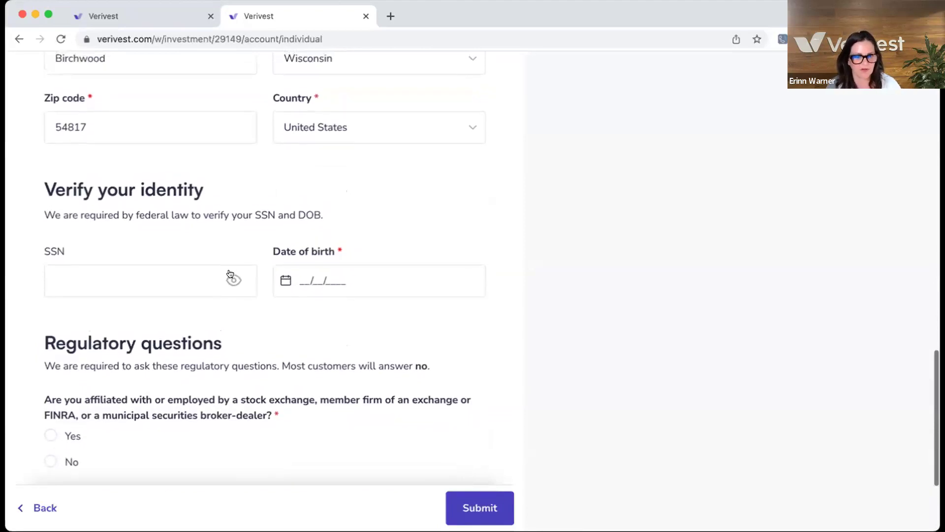
pyautogui.scroll(1, 230, 274)
pyautogui.click(231, 287)
pyautogui.click(136, 284)
pyautogui.write('123')
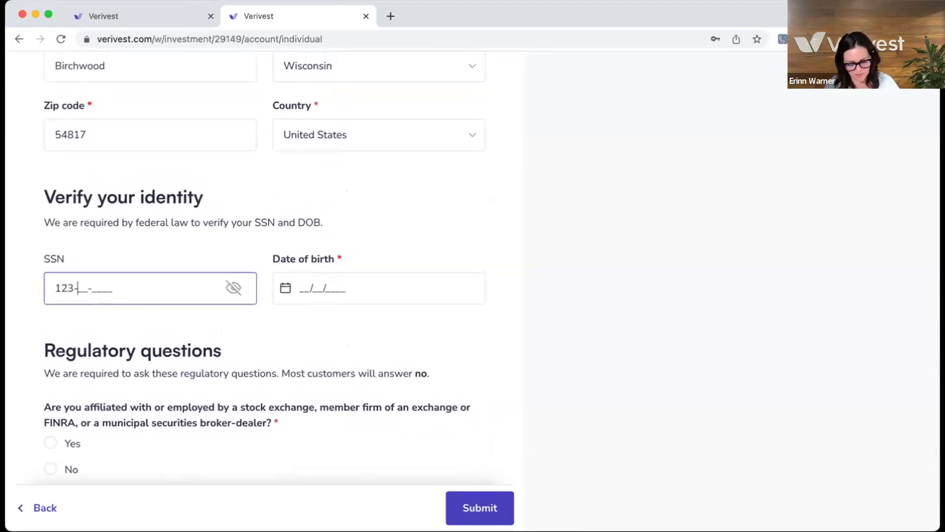
pyautogui.write('-45-6789')
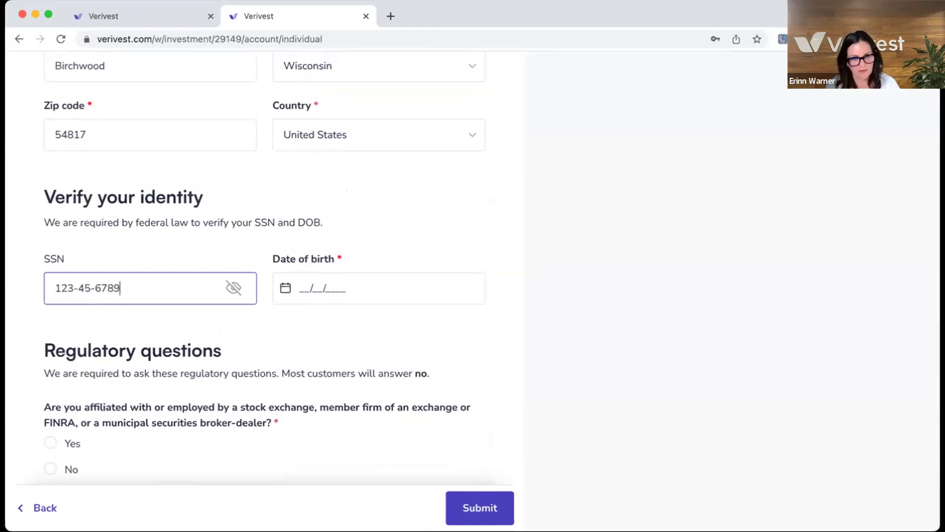
pyautogui.click(308, 288)
pyautogui.write('01/01/')
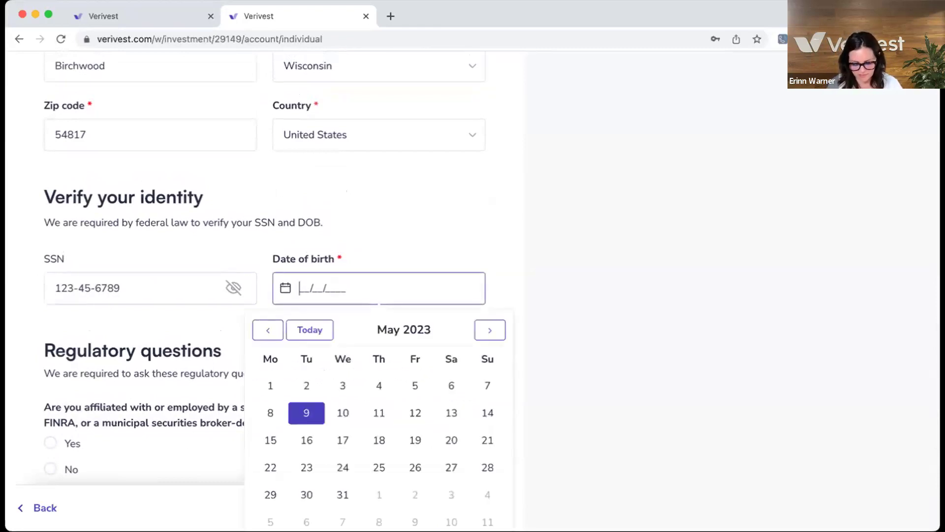
pyautogui.write('1985')
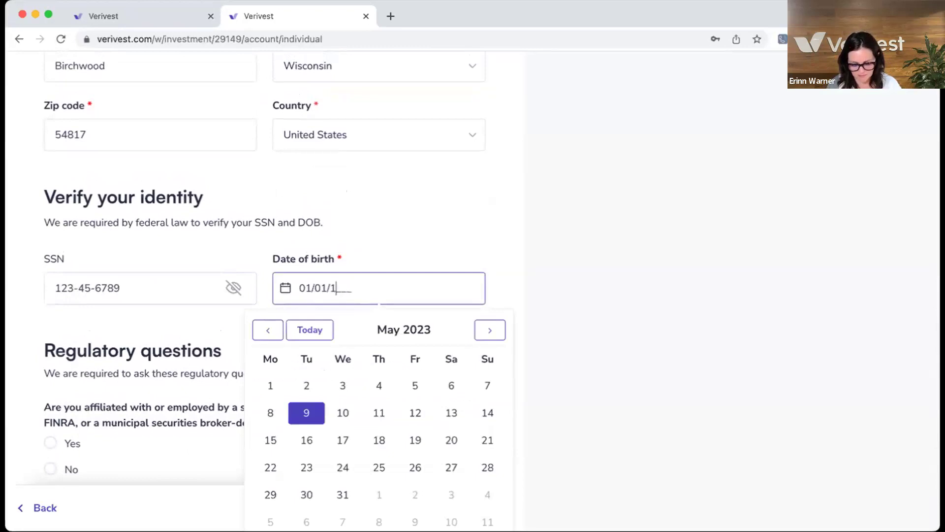
pyautogui.click(217, 326)
# Step: Answer No to the broker-dealer and public company officer questions and submit the form
pyautogui.scroll(-3, 217, 326)
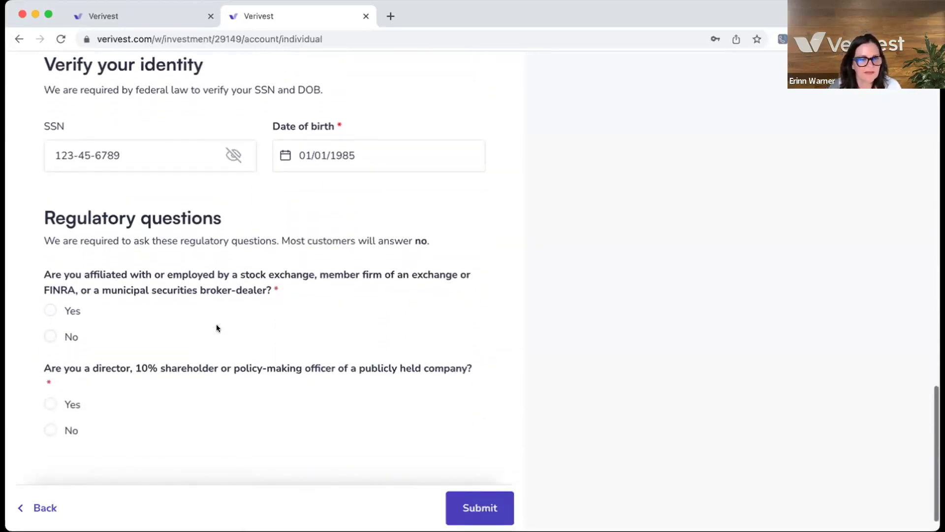
pyautogui.scroll(-1, 217, 326)
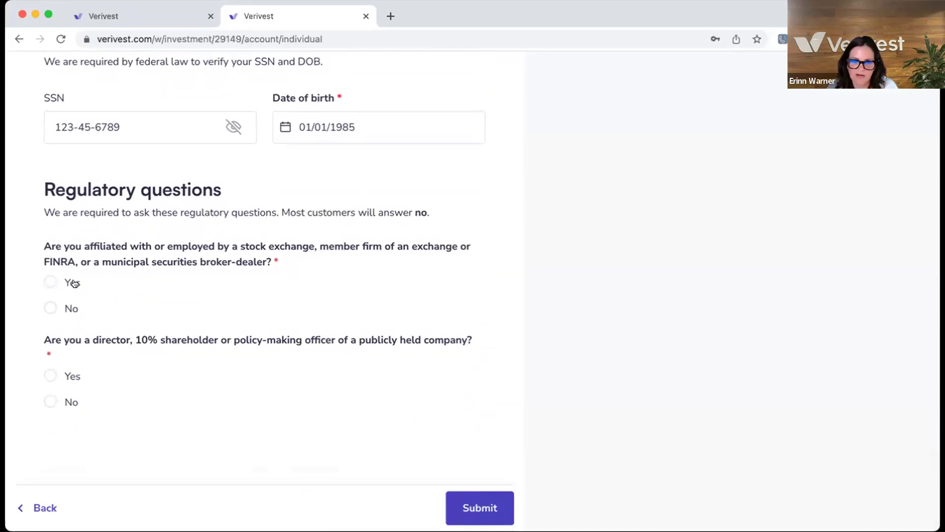
pyautogui.click(49, 305)
pyautogui.scroll(-1, 156, 387)
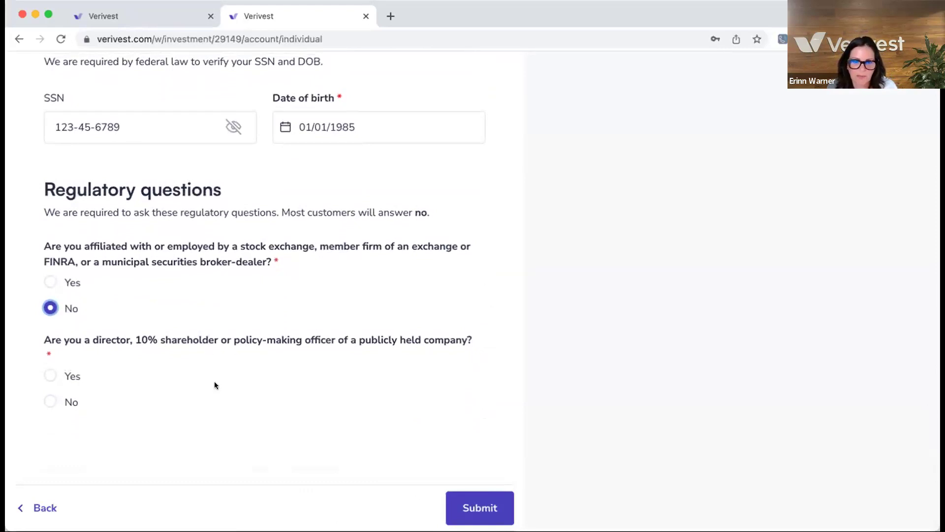
pyautogui.click(50, 401)
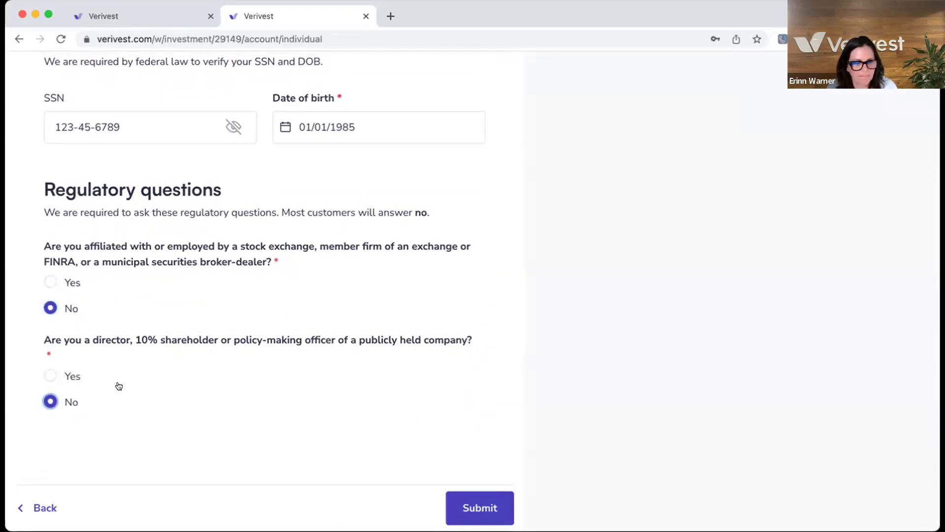
pyautogui.click(487, 509)
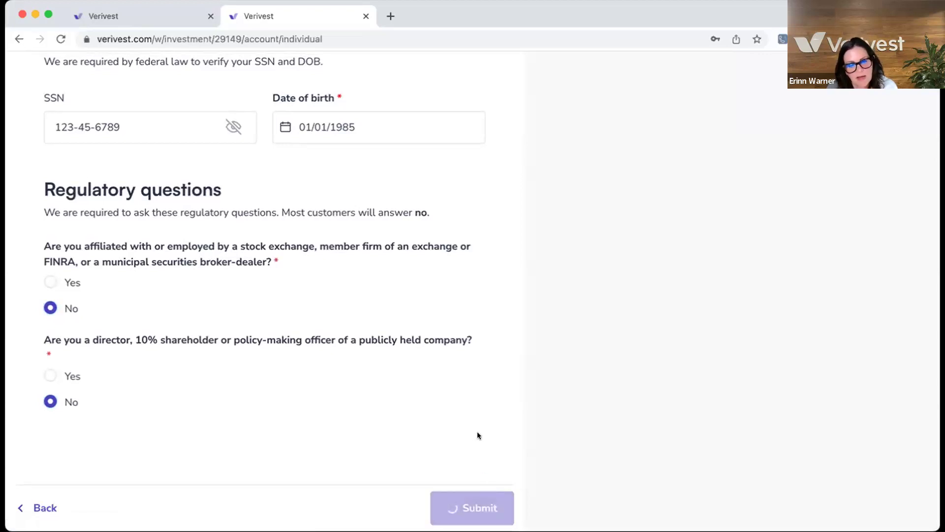
pyautogui.scroll(3, 471, 387)
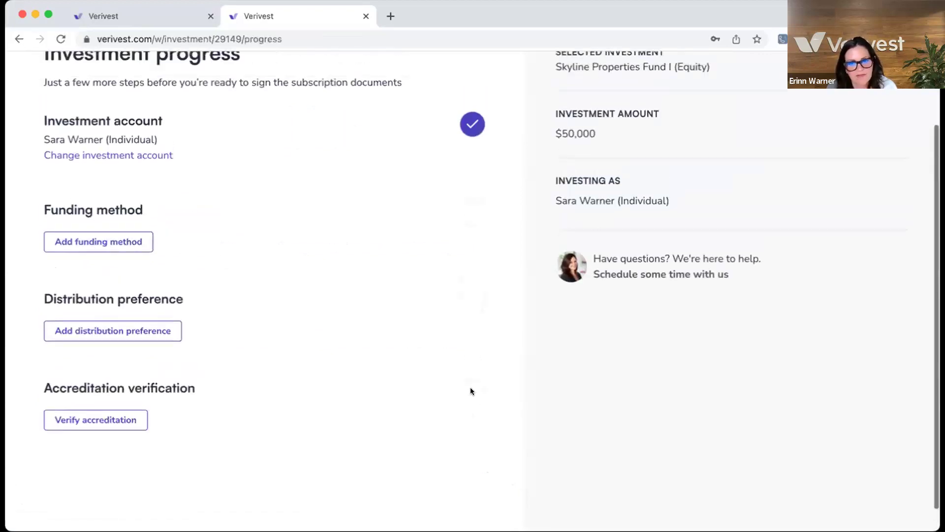
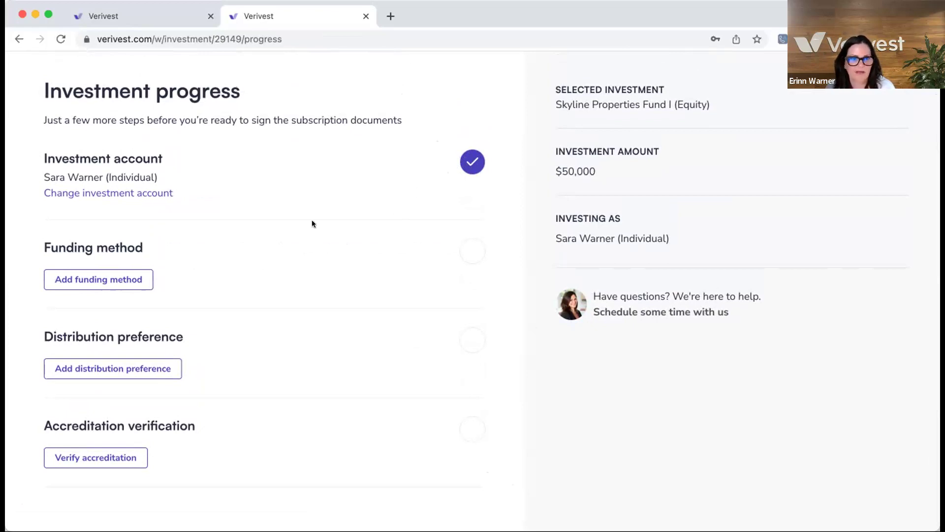
# Step: Choose Wire as the investment's funding method and return to Investment progress
pyautogui.click(118, 278)
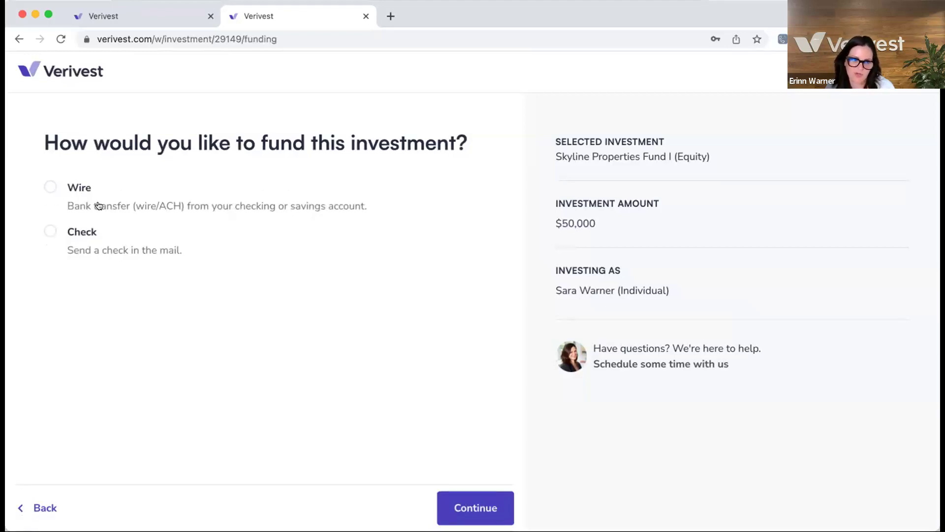
pyautogui.click(49, 187)
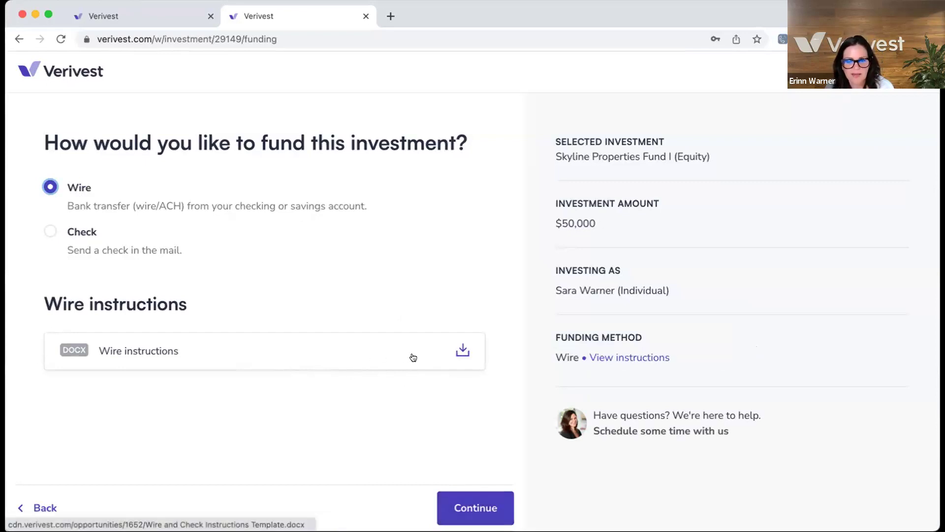
pyautogui.click(462, 512)
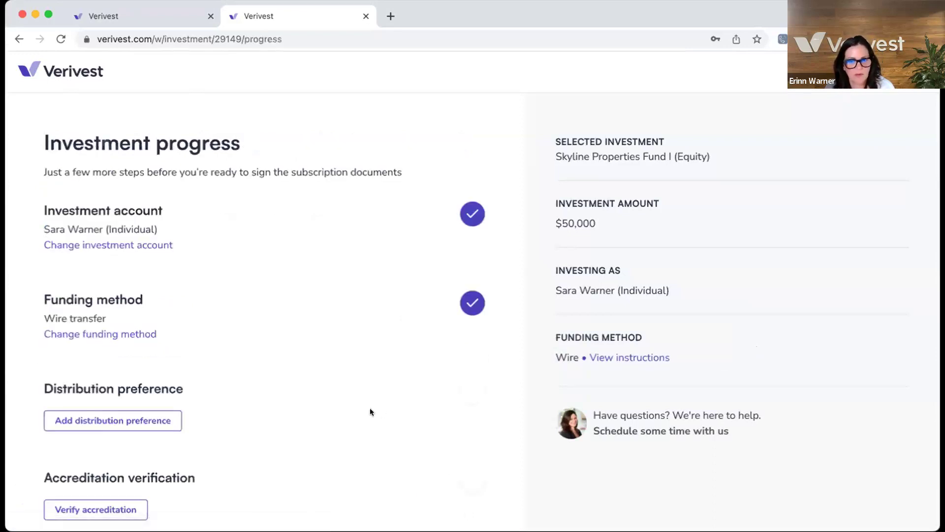
# Step: Set distributions to Receive, paid out by Bank transfer, and proceed to bank details
pyautogui.scroll(-3, 287, 429)
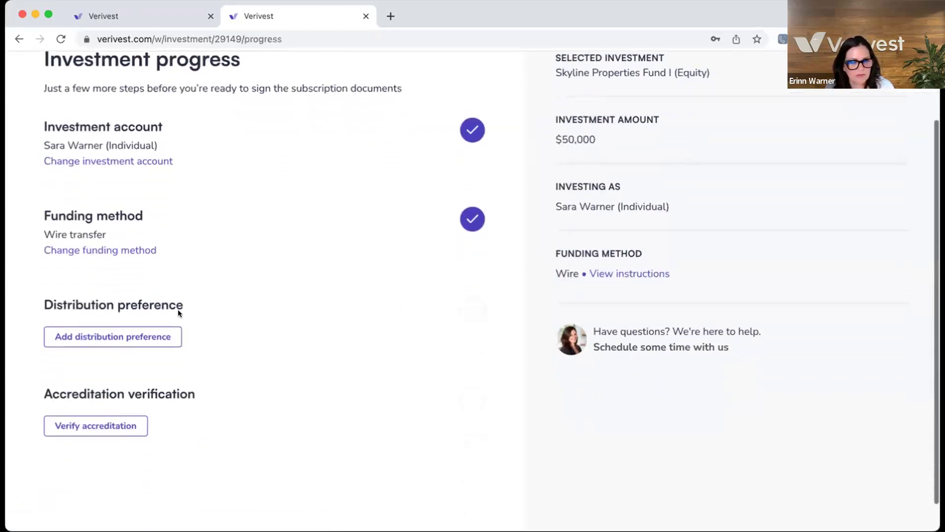
pyautogui.click(103, 334)
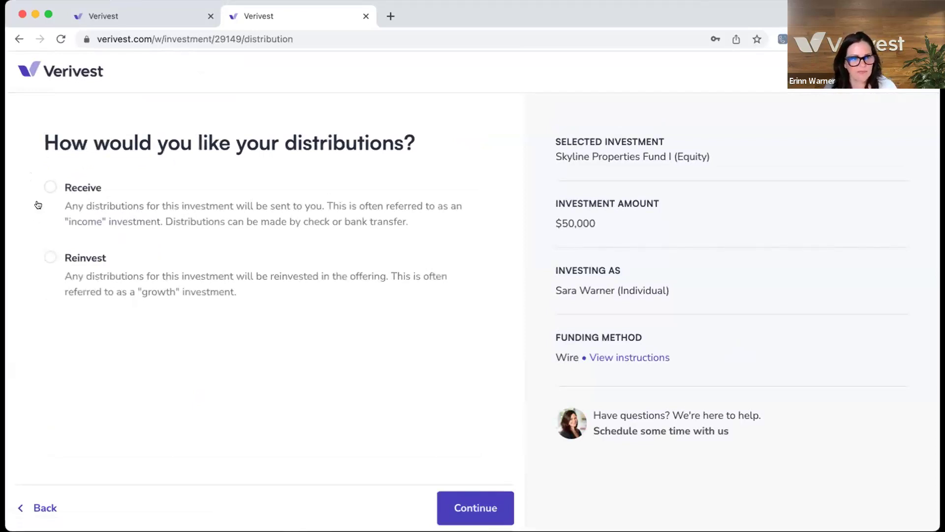
pyautogui.click(46, 187)
pyautogui.click(474, 505)
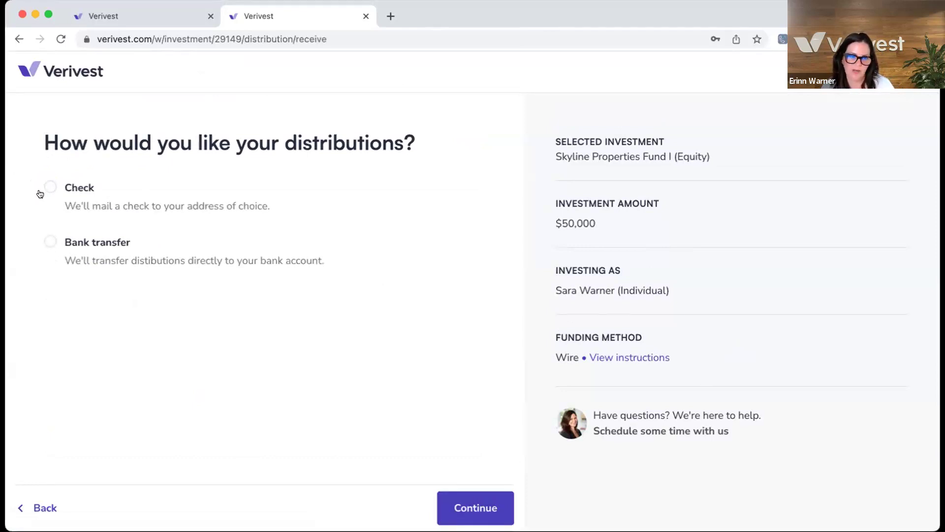
pyautogui.click(49, 242)
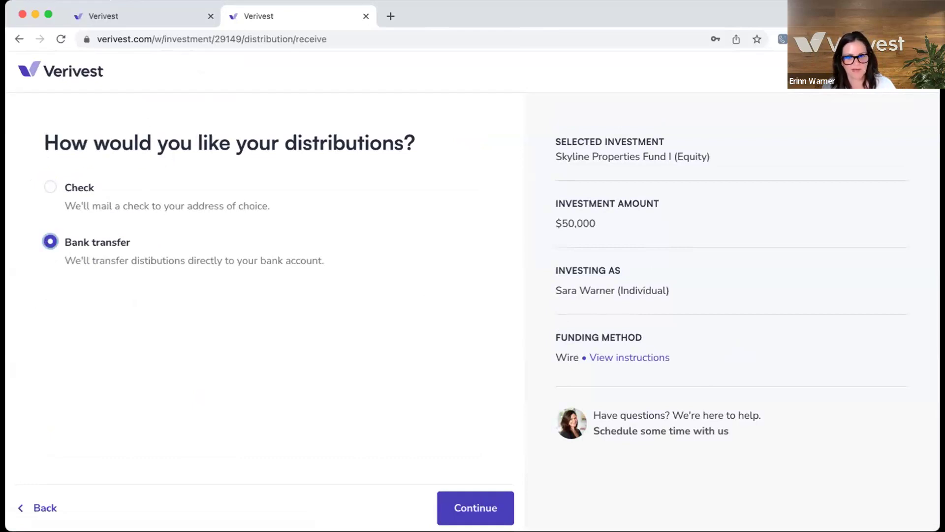
pyautogui.click(483, 509)
# Step: Enter a Checking account at US Bank with its nickname, routing and account numbers
pyautogui.scroll(-2, 164, 241)
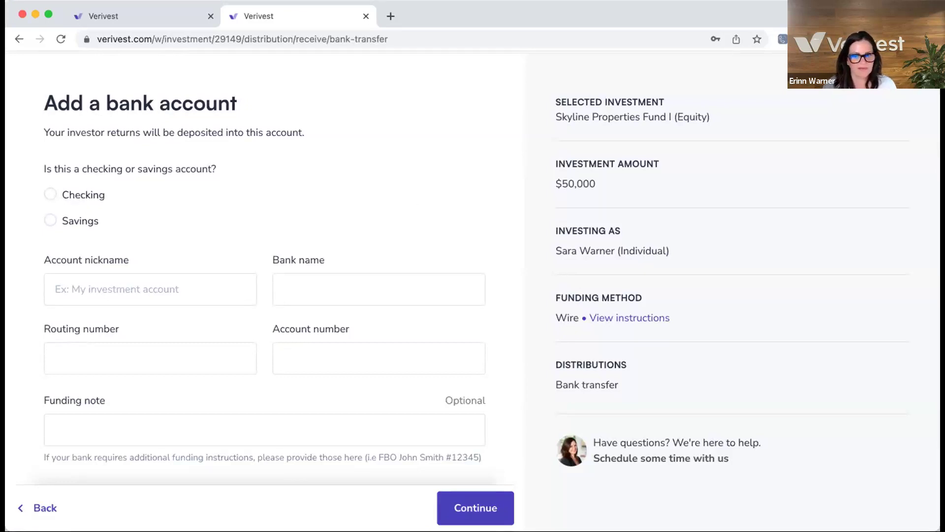
pyautogui.click(50, 194)
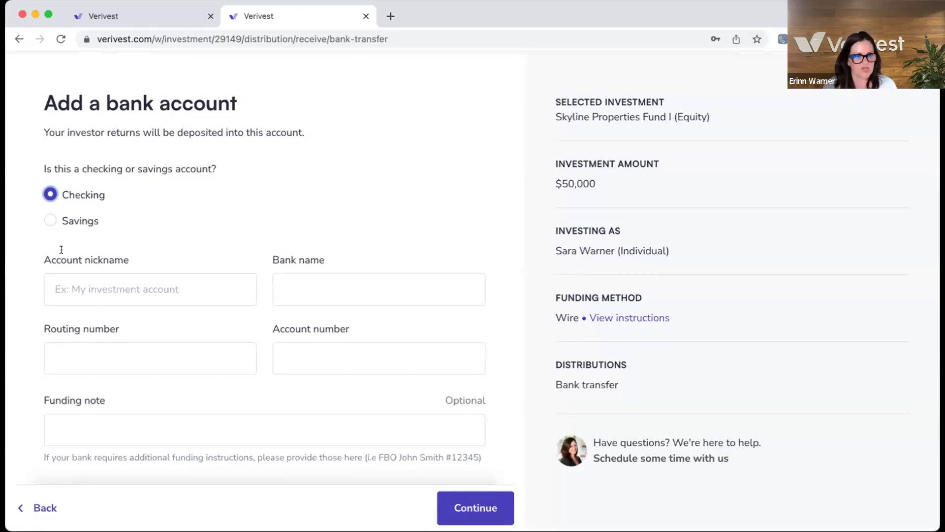
pyautogui.click(70, 288)
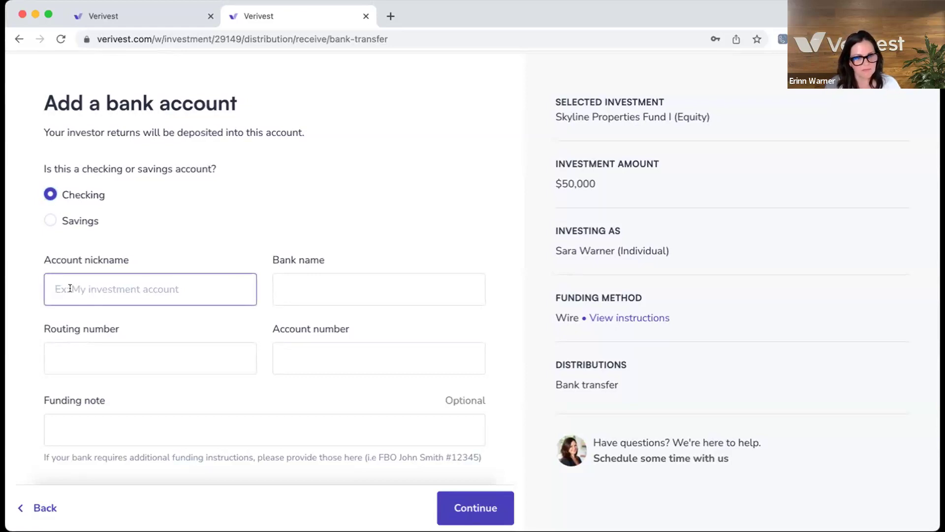
pyautogui.write('Warner ')
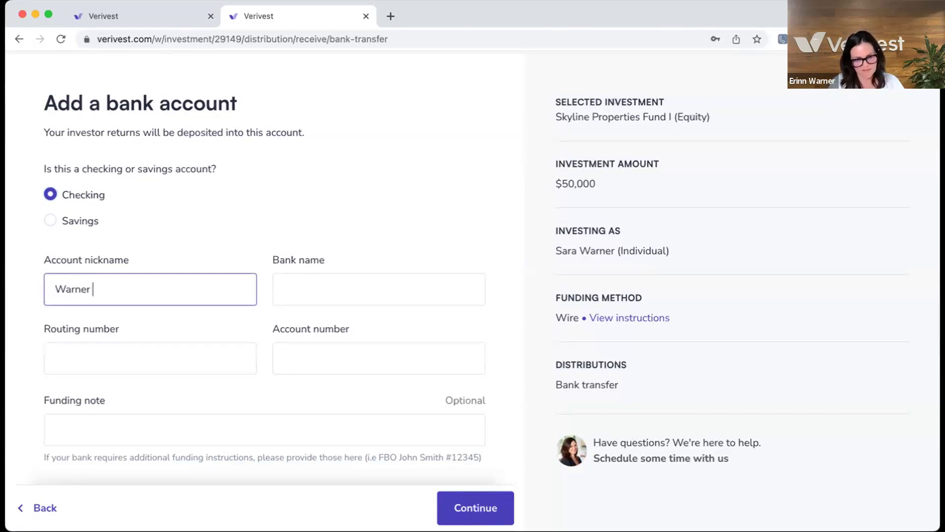
pyautogui.write('Checking')
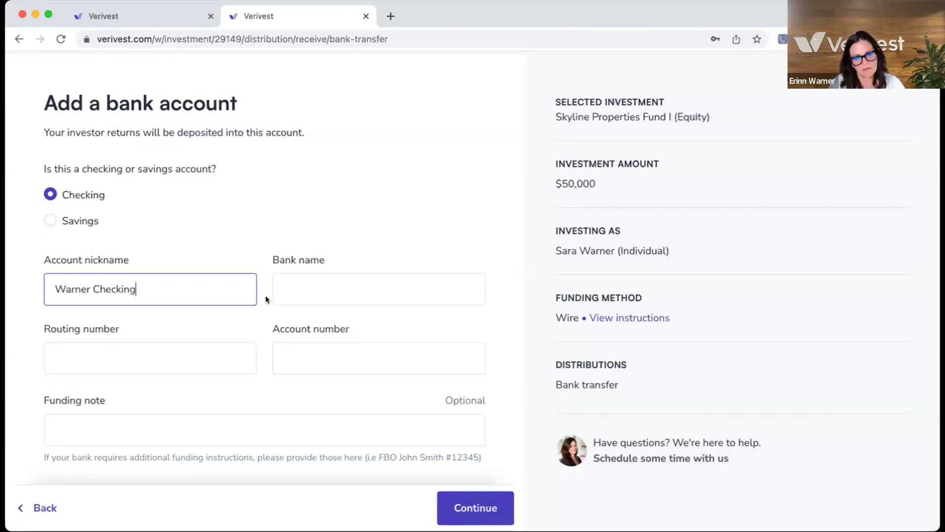
pyautogui.click(290, 289)
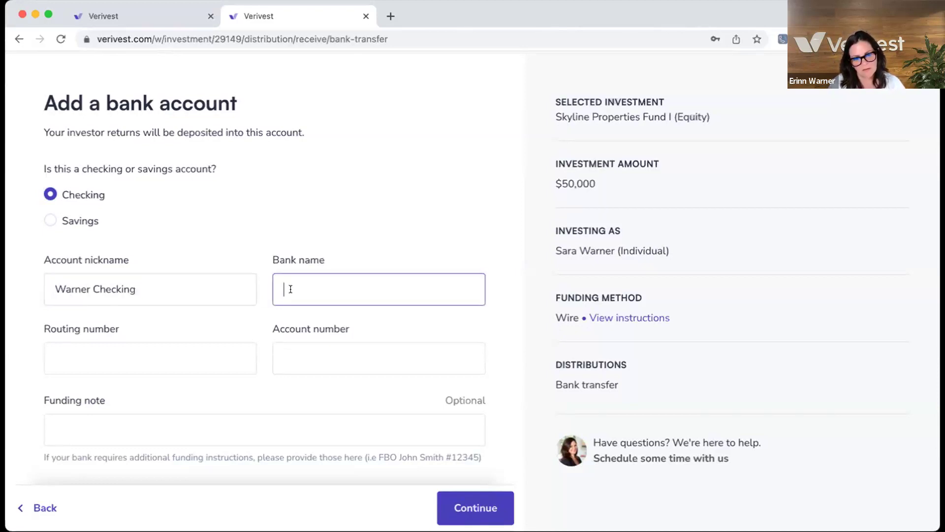
pyautogui.write('US Bank')
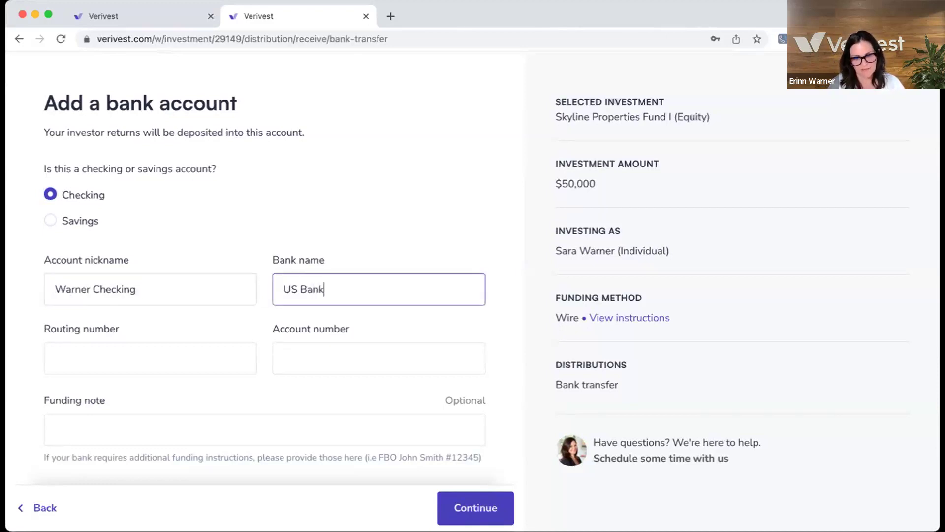
pyautogui.click(157, 354)
pyautogui.write('56789-0123')
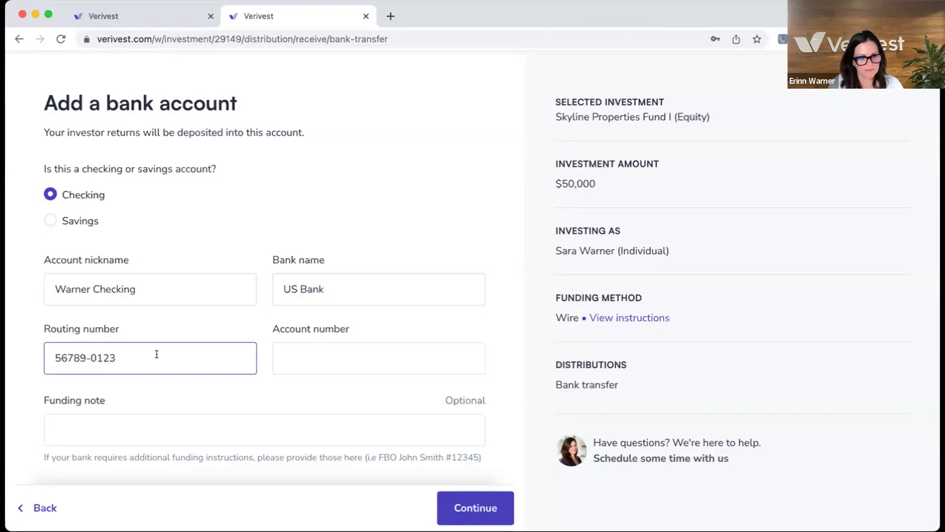
pyautogui.scroll(-1, 106, 343)
pyautogui.click(71, 352)
pyautogui.click(292, 351)
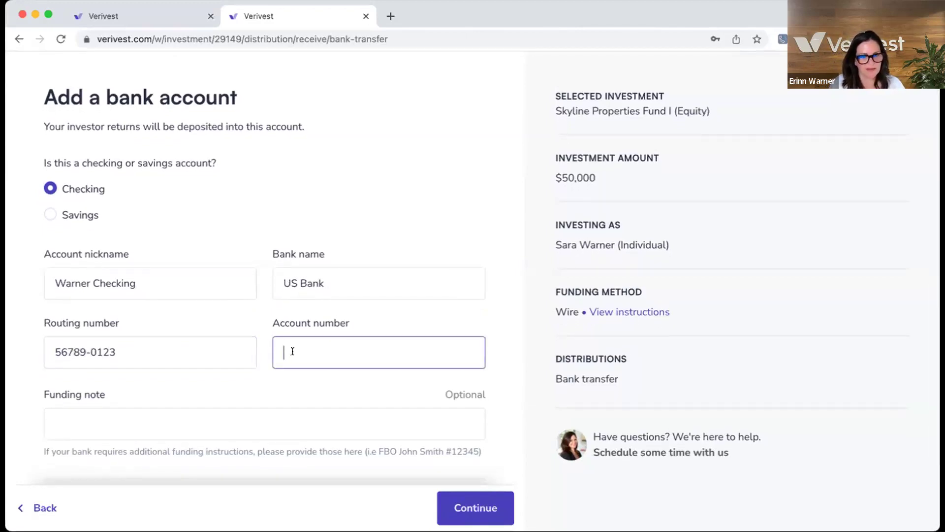
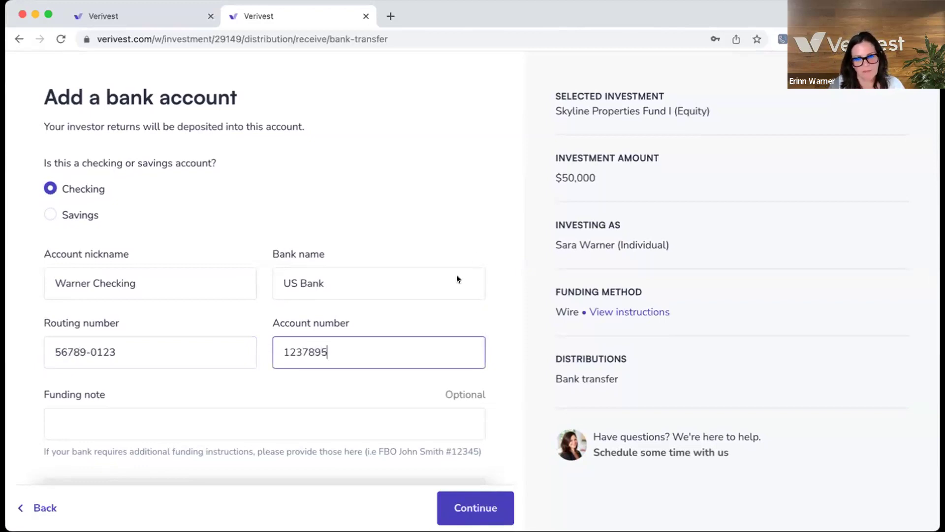
# Step: Submit the bank account, correcting the routing number to nine digits without the dash
pyautogui.scroll(-3, 460, 290)
pyautogui.click(474, 507)
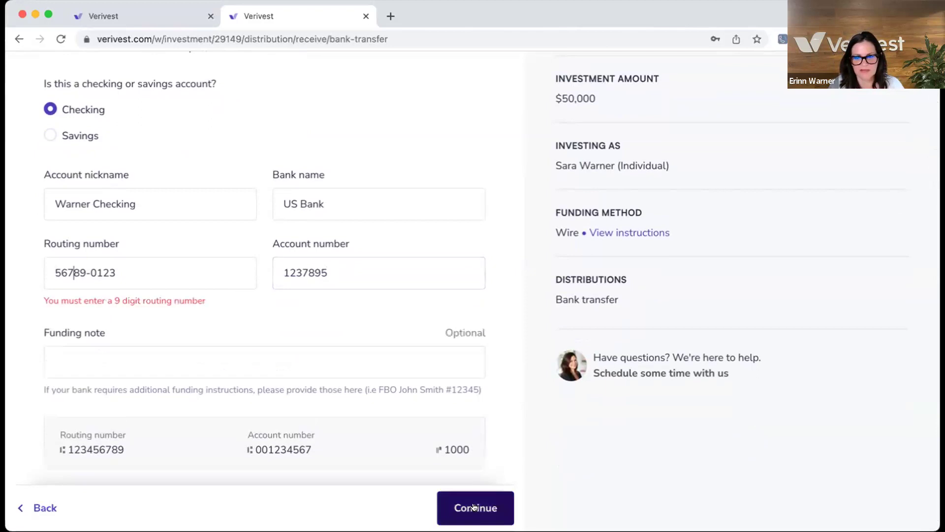
pyautogui.moveTo(126, 269); pyautogui.dragTo(48, 266)
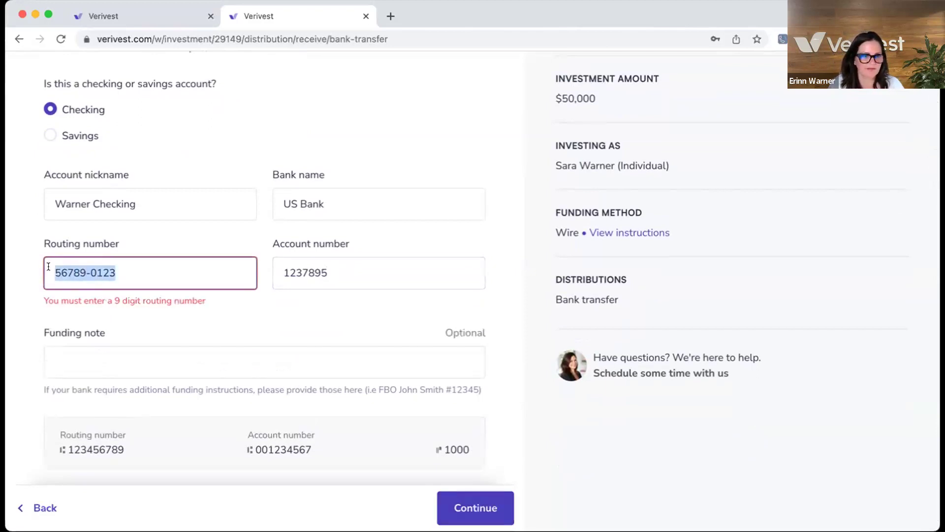
pyautogui.press('BackSpace')
pyautogui.write('567')
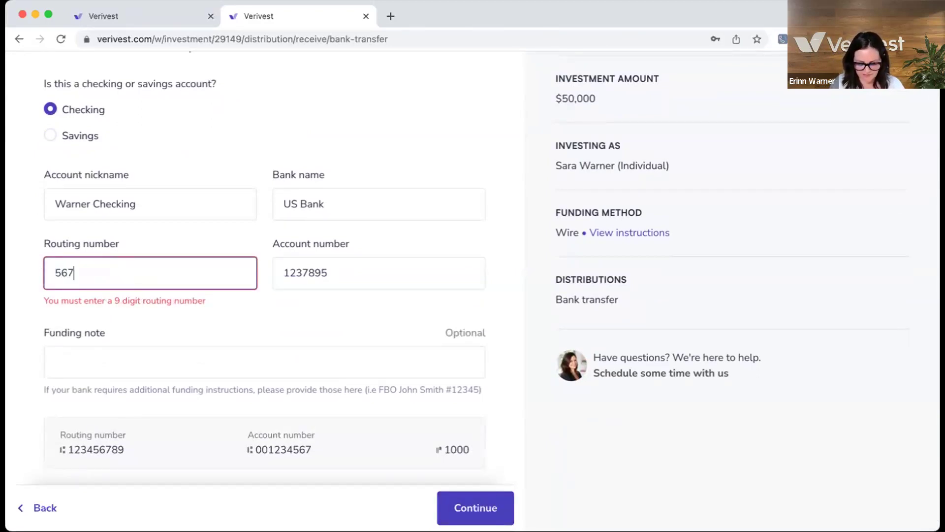
pyautogui.write('890123')
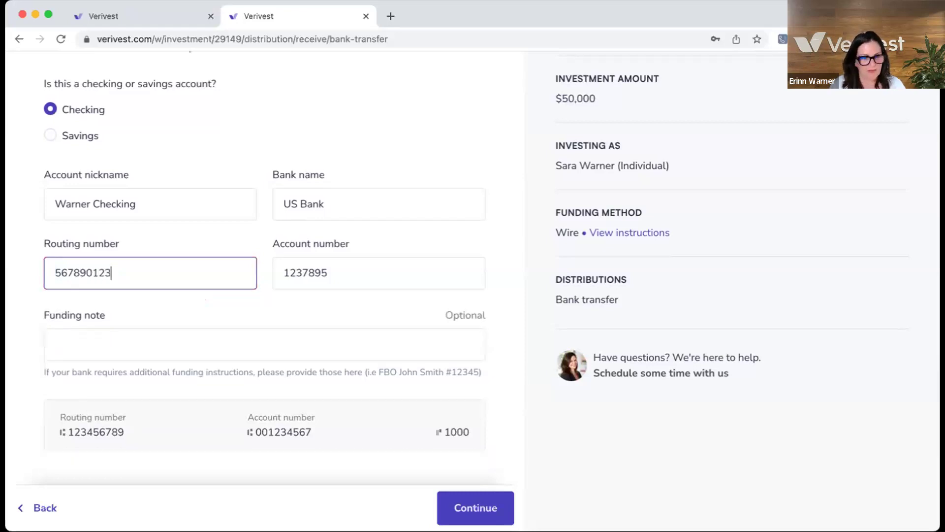
pyautogui.click(490, 511)
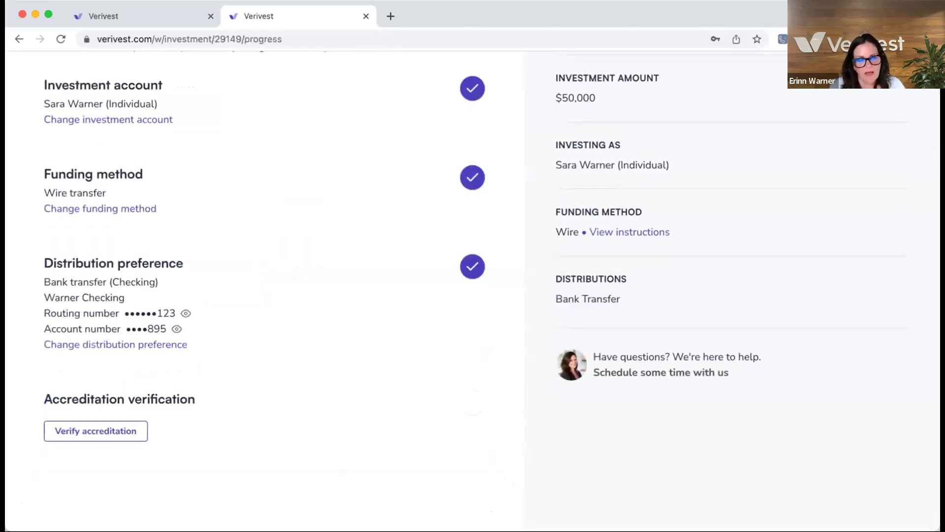
# Step: Review the completed distribution preference and start Verify accreditation
pyautogui.scroll(-1, 301, 151)
pyautogui.scroll(-2, 301, 150)
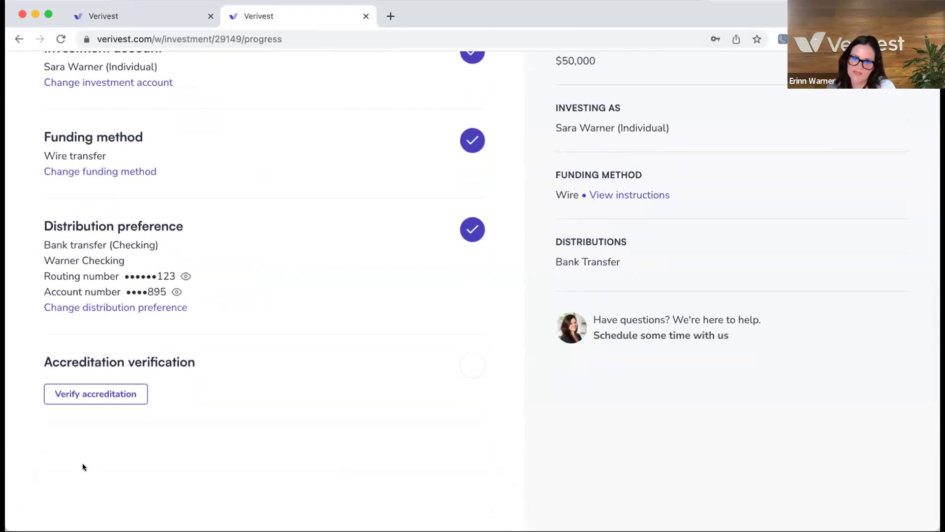
pyautogui.click(86, 394)
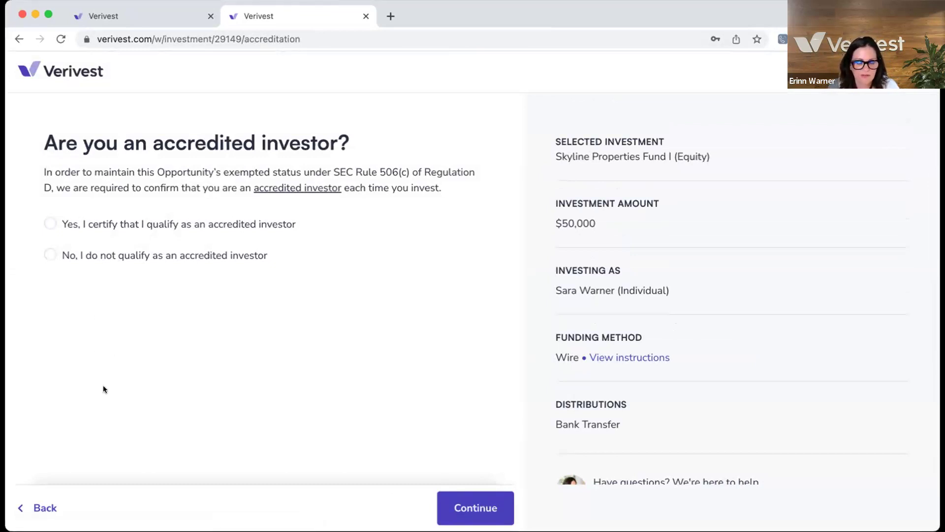
# Step: Certify the investor as accredited and choose Verification letter as the verification method
pyautogui.click(48, 224)
pyautogui.click(458, 497)
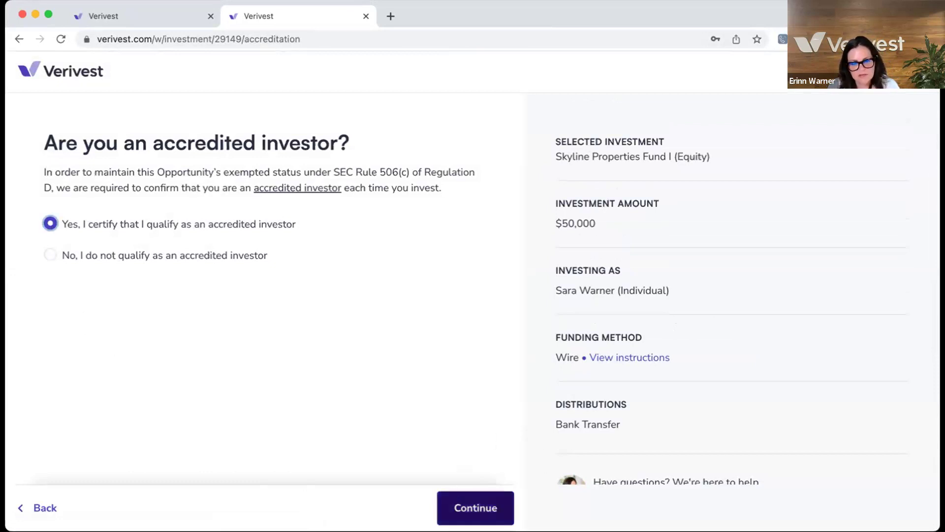
pyautogui.scroll(-3, 450, 453)
pyautogui.scroll(-1, 450, 453)
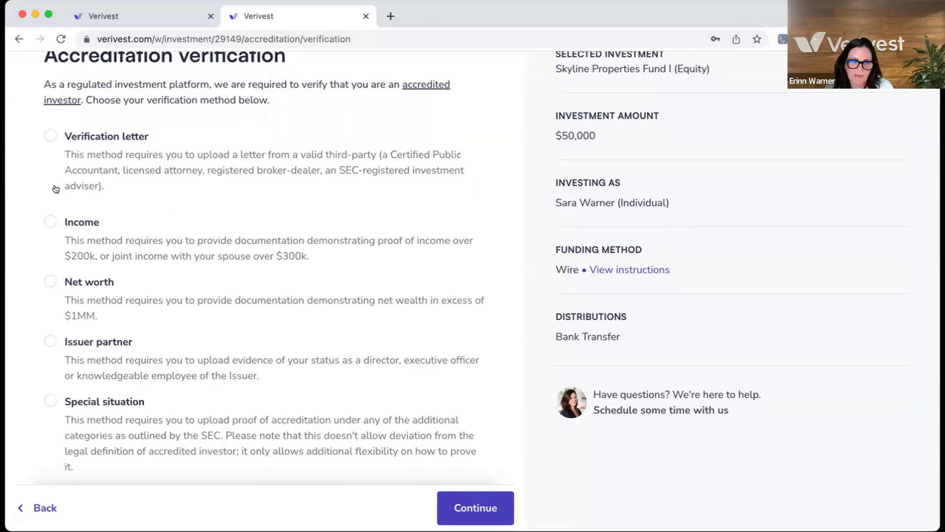
pyautogui.scroll(-1, 49, 136)
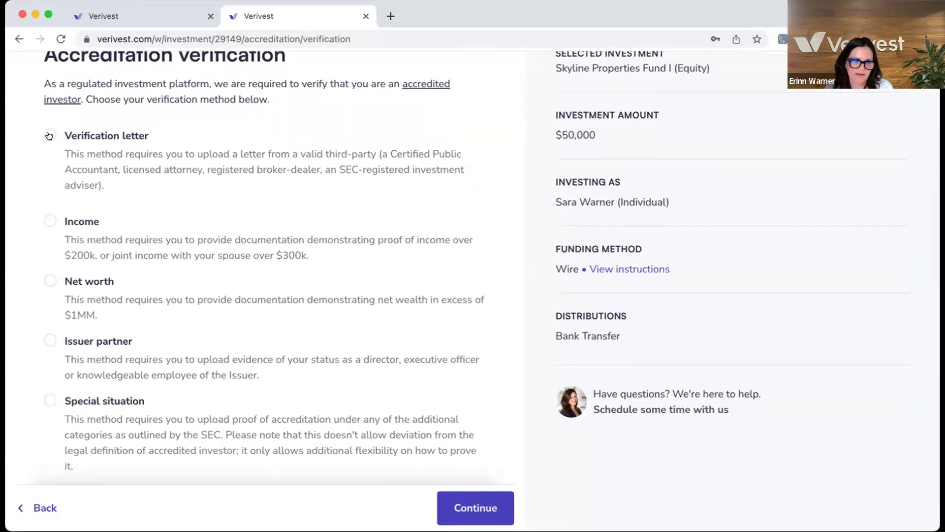
pyautogui.click(49, 135)
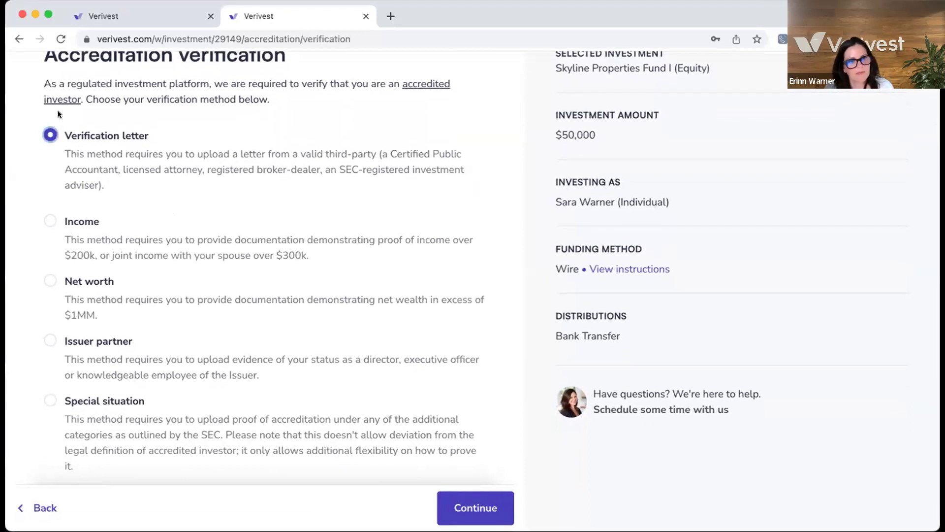
pyautogui.scroll(-1, 491, 511)
pyautogui.click(491, 511)
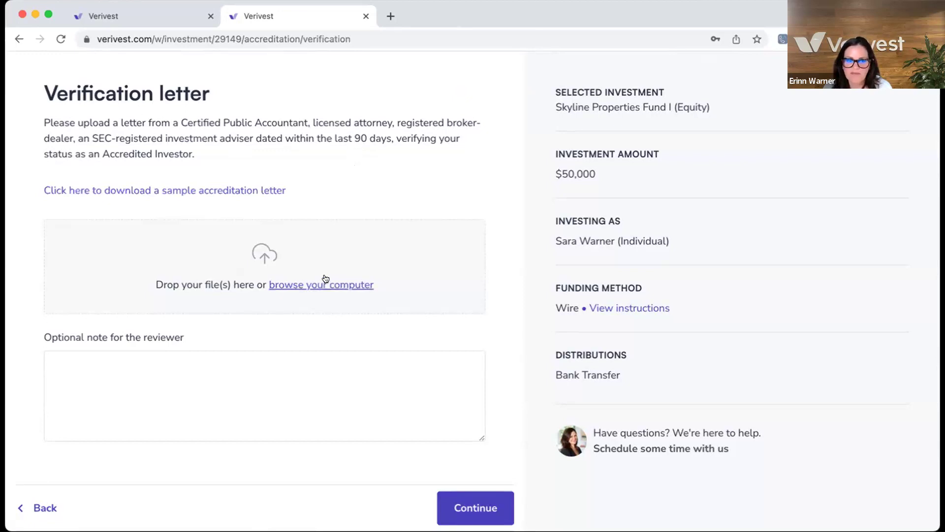
# Step: Open the sample accreditation letter download link in a new tab
pyautogui.click(177, 190)
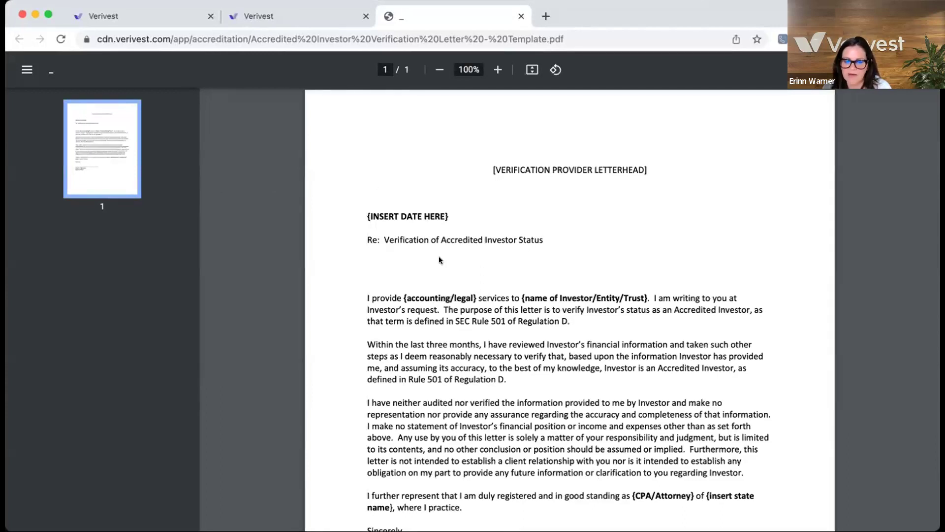
# Step: Read through the sample letter PDF, then switch back to the Verivest tab
pyautogui.scroll(-2, 439, 259)
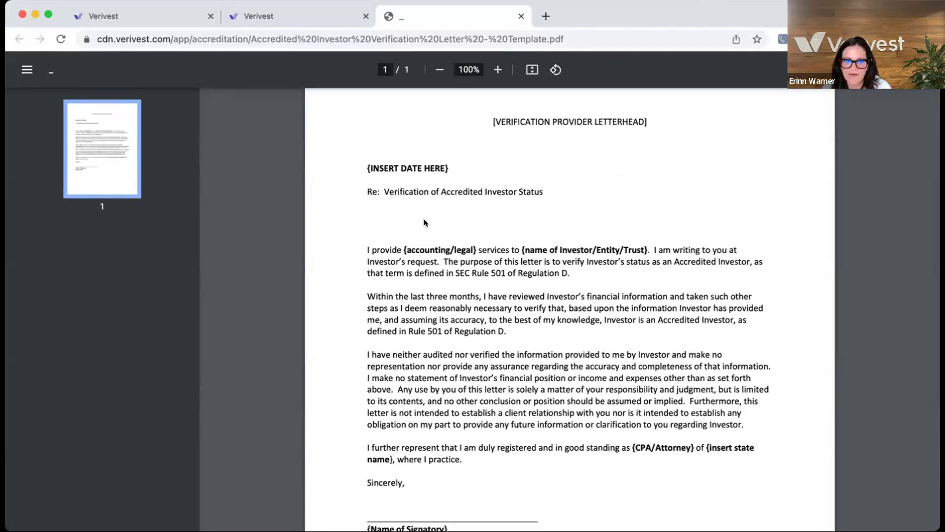
pyautogui.click(264, 24)
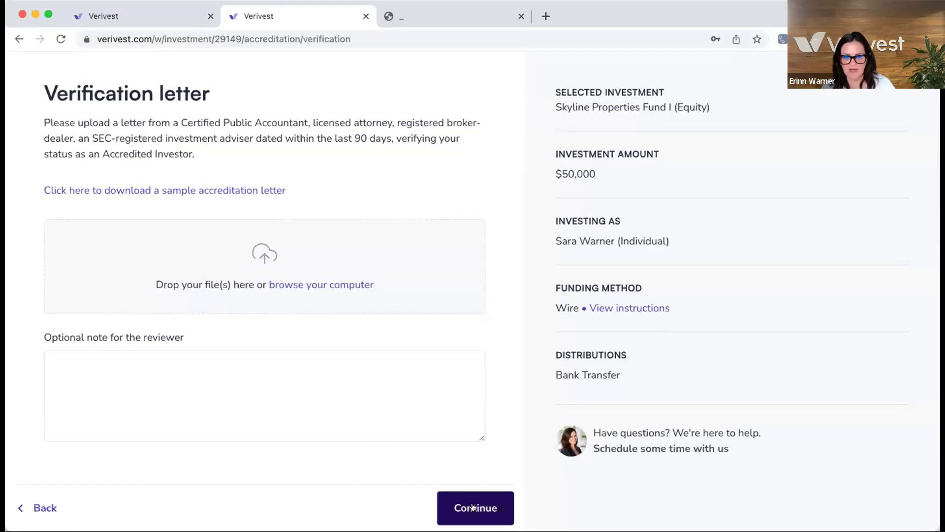
# Step: Continue past the Verification letter page and scroll through the Review and sign summary
pyautogui.click(473, 507)
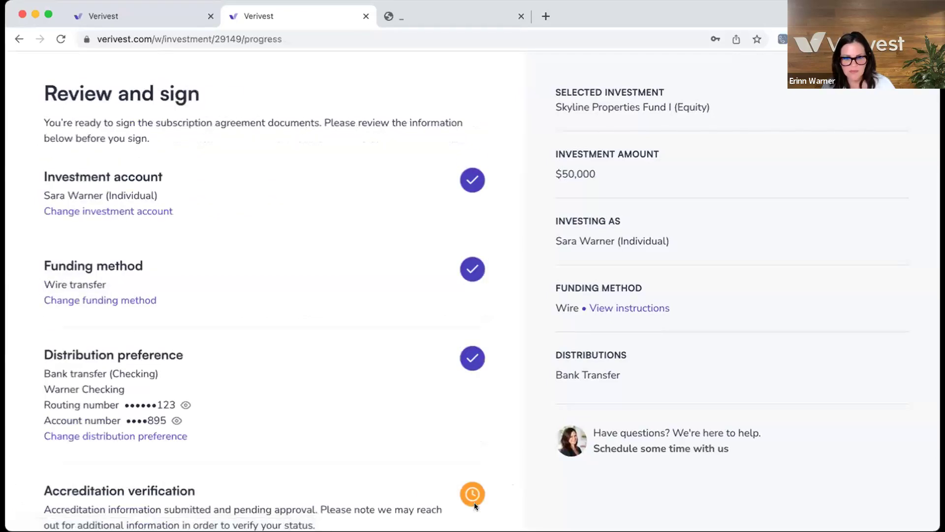
pyautogui.scroll(-3, 329, 428)
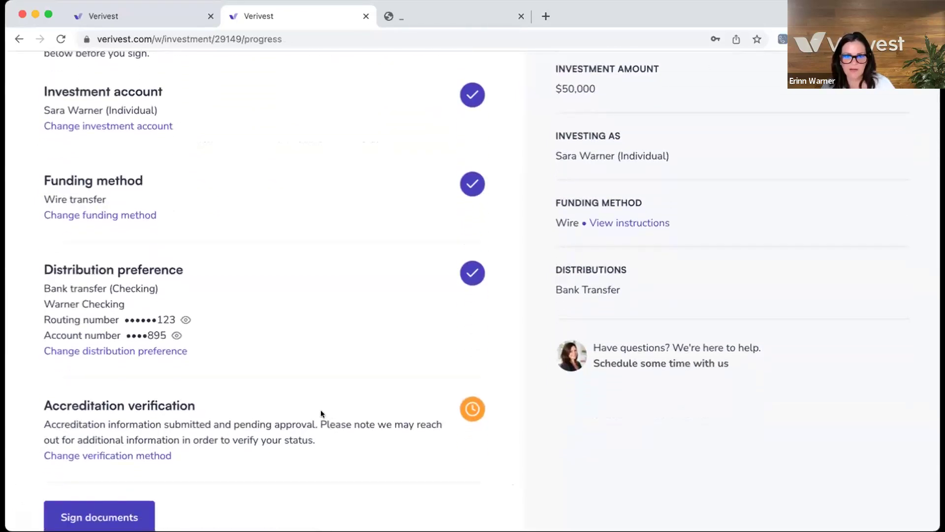
pyautogui.scroll(1, 123, 217)
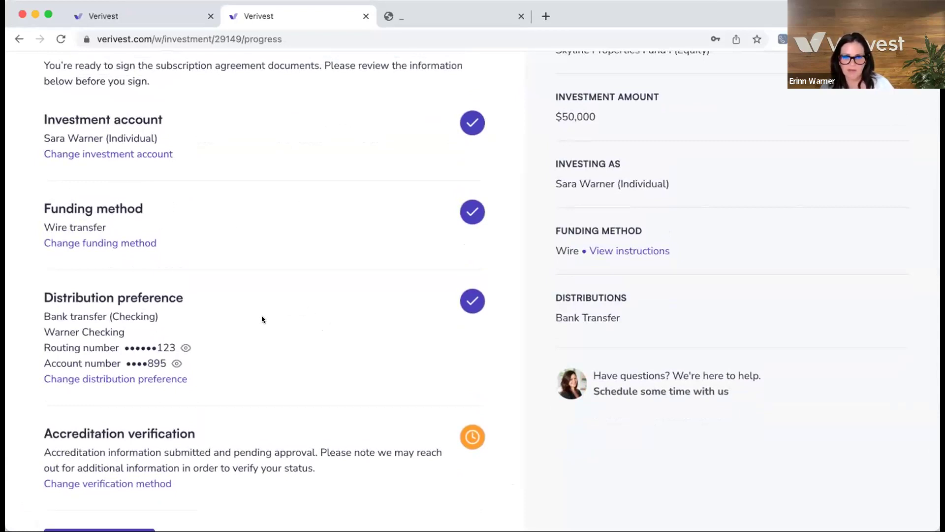
pyautogui.scroll(-2, 287, 317)
pyautogui.scroll(-3, 287, 329)
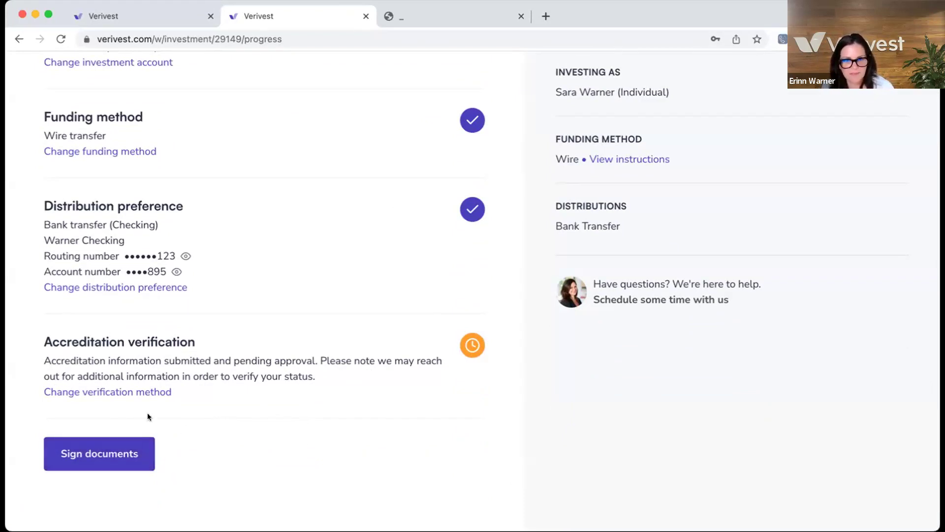
pyautogui.scroll(2, 382, 260)
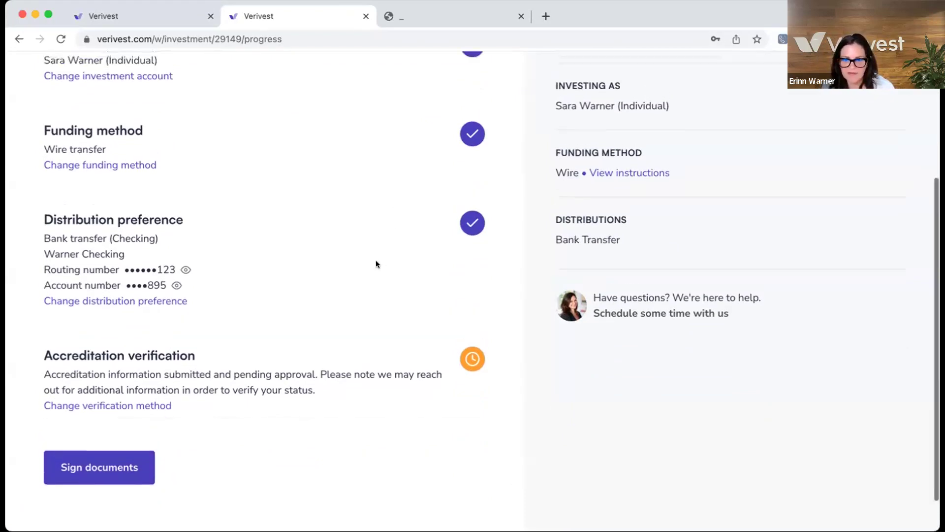
pyautogui.scroll(-1, 364, 323)
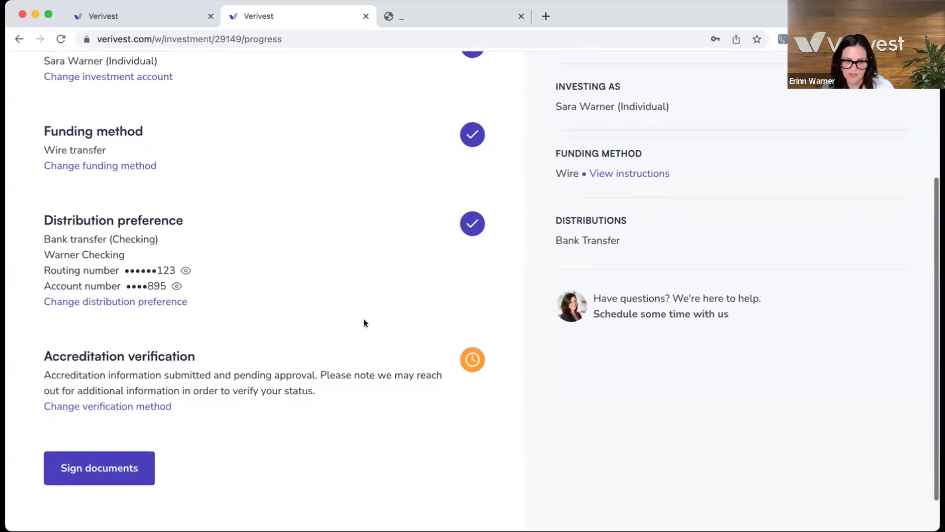
# Step: Send the subscription documents for signature and close the Documents sent confirmation
pyautogui.click(111, 461)
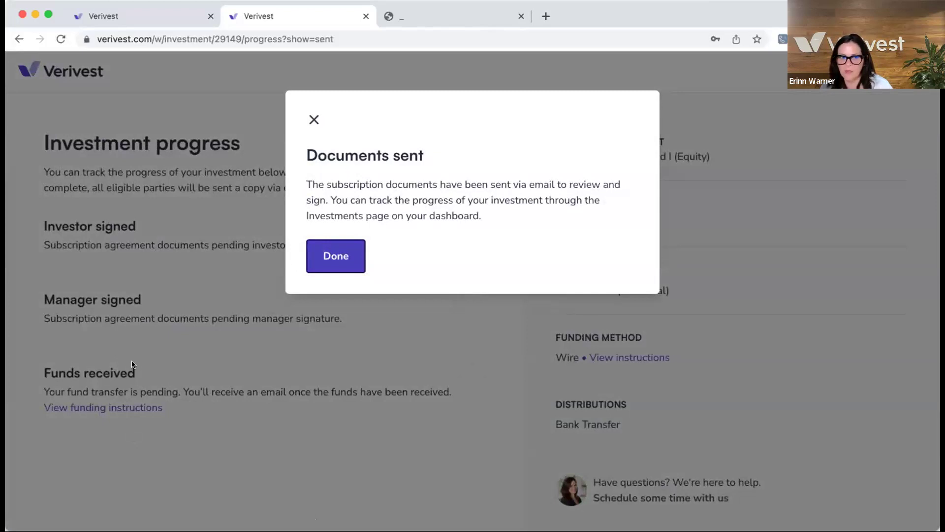
pyautogui.click(334, 261)
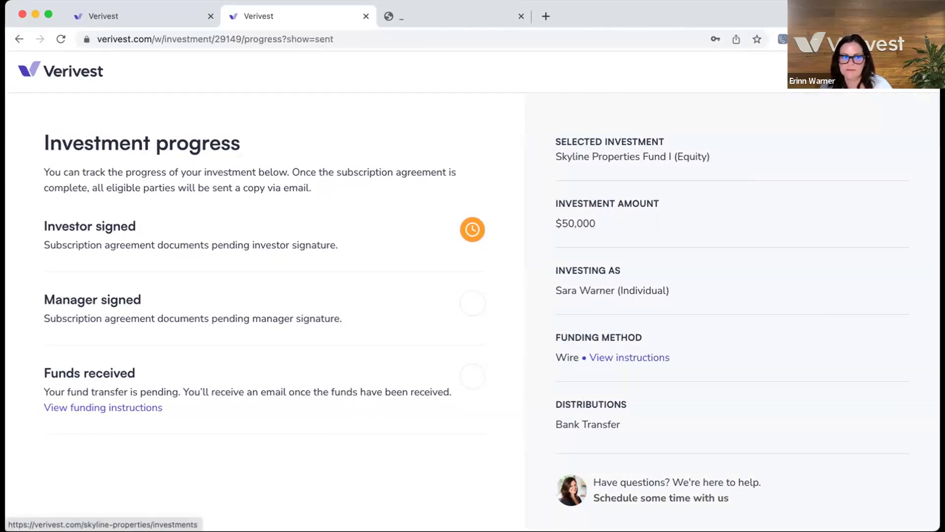
# Step: Open Skyline Properties Investments and scroll the two pending $50,000.00 Fund I investments
pyautogui.click(913, 81)
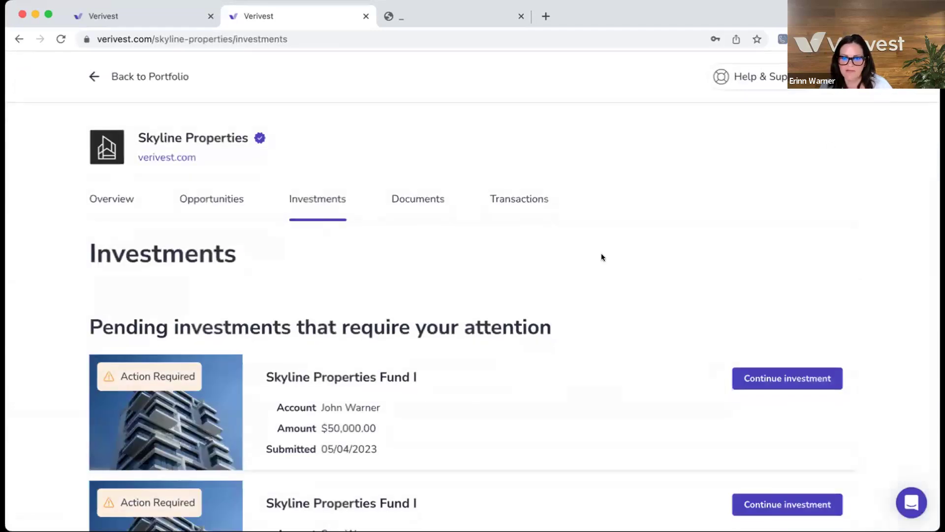
pyautogui.scroll(-2, 601, 255)
pyautogui.scroll(-2, 601, 253)
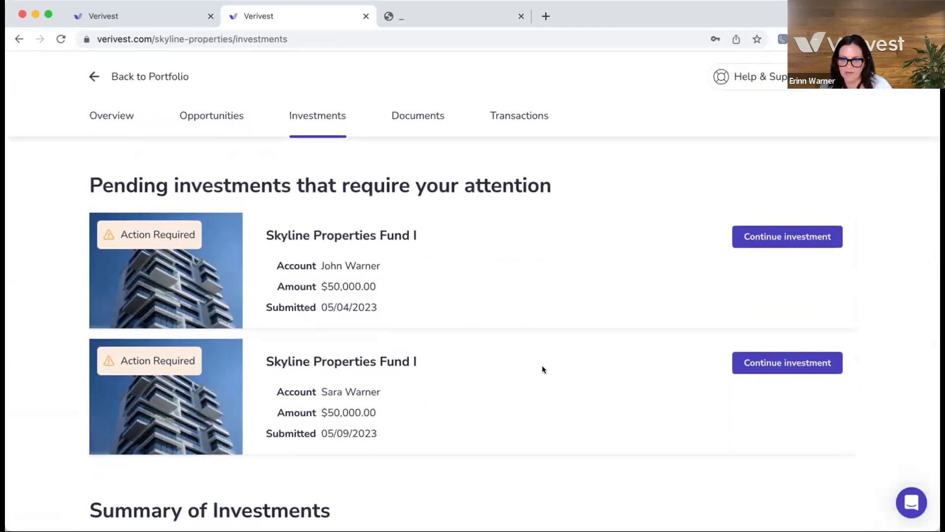
pyautogui.scroll(-2, 520, 373)
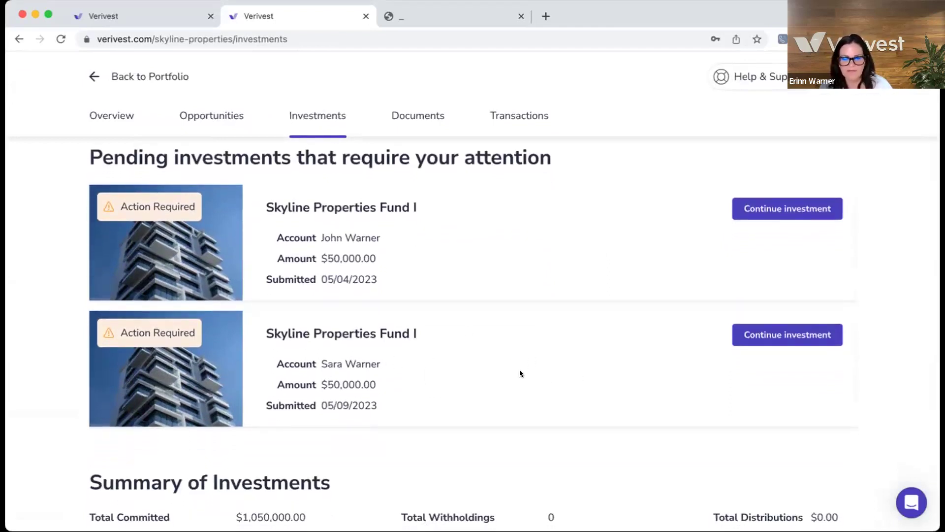
pyautogui.scroll(1, 520, 373)
pyautogui.scroll(5, 517, 375)
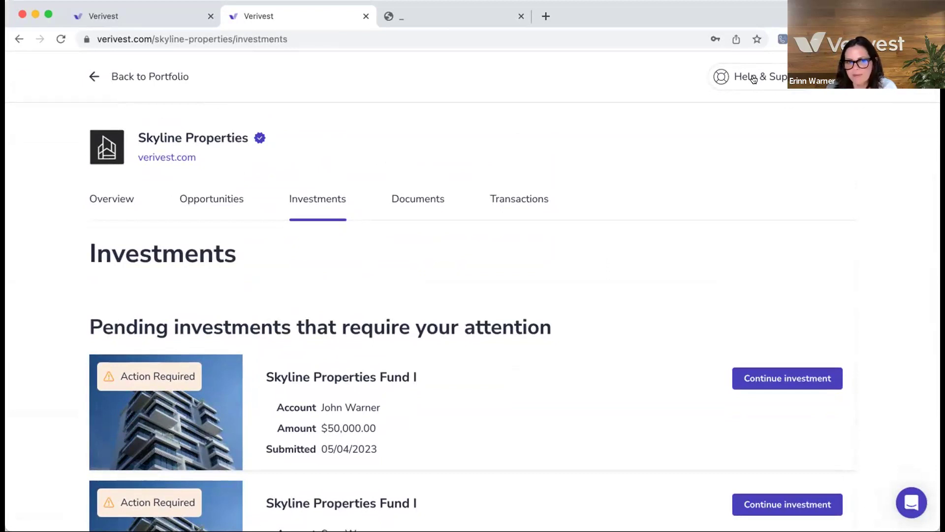
# Step: Open the Verivest Support Library and its Investors article collection
pyautogui.click(753, 78)
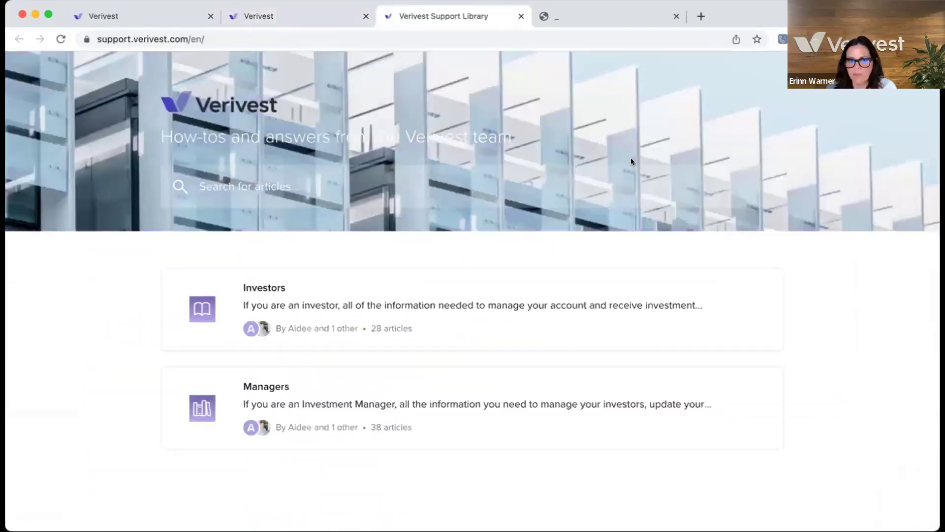
pyautogui.scroll(-1, 631, 161)
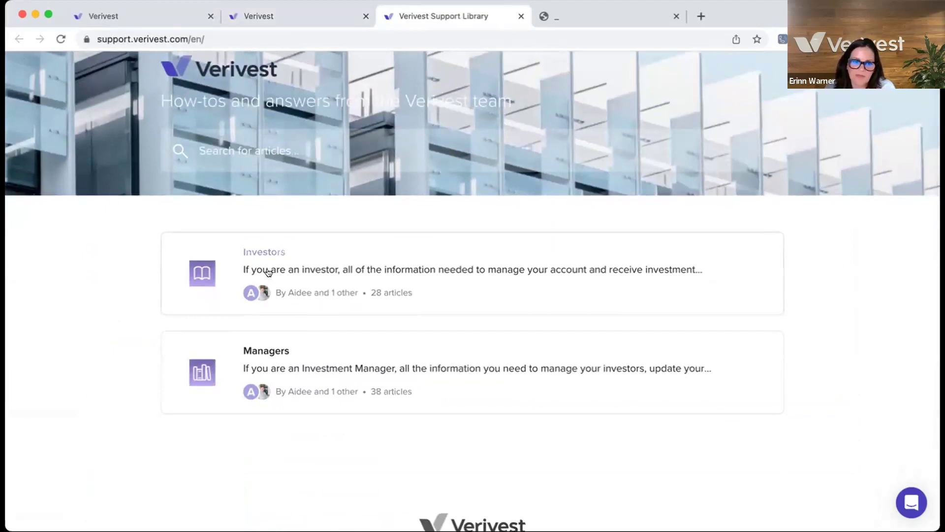
pyautogui.scroll(1, 268, 272)
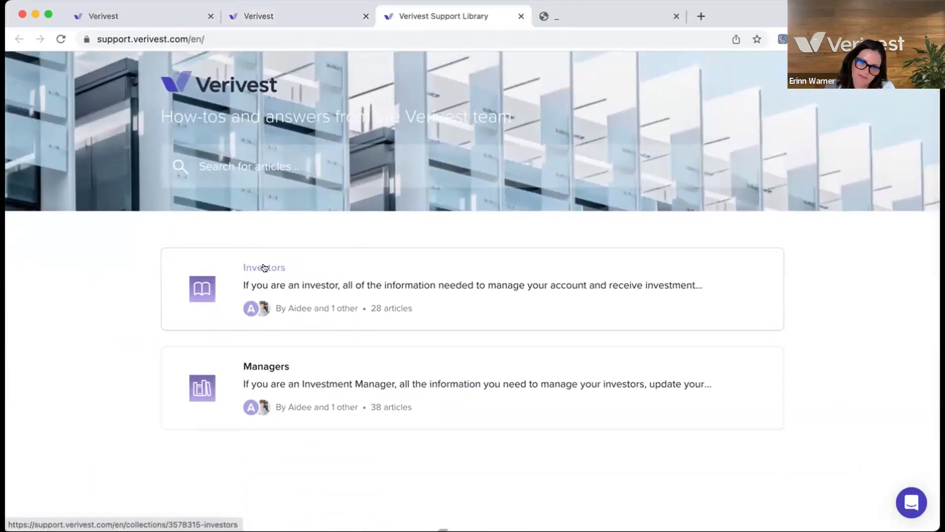
pyautogui.click(264, 267)
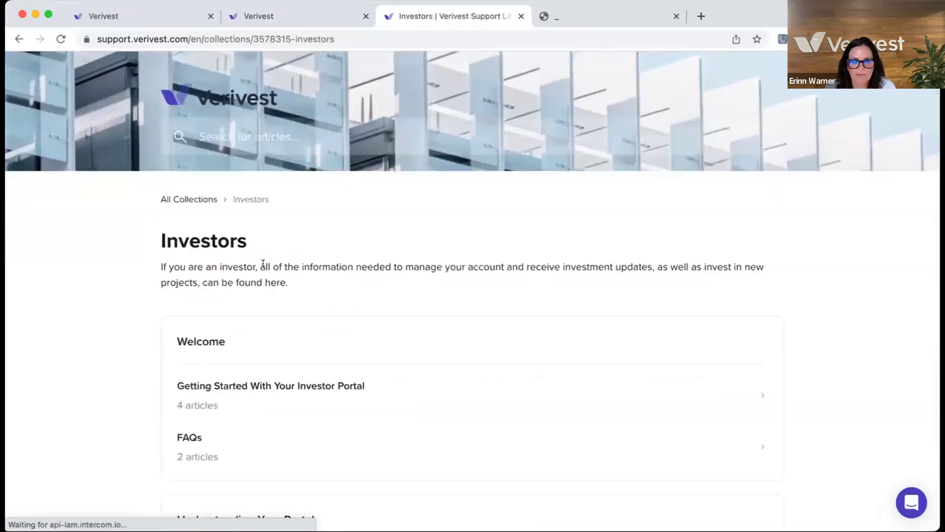
# Step: Open the Reviewing Your Investment Accounts collection within Investors
pyautogui.scroll(-5, 395, 356)
pyautogui.scroll(-3, 397, 362)
pyautogui.scroll(-7, 396, 361)
pyautogui.scroll(-7, 397, 361)
pyautogui.scroll(-3, 396, 361)
pyautogui.scroll(8, 397, 362)
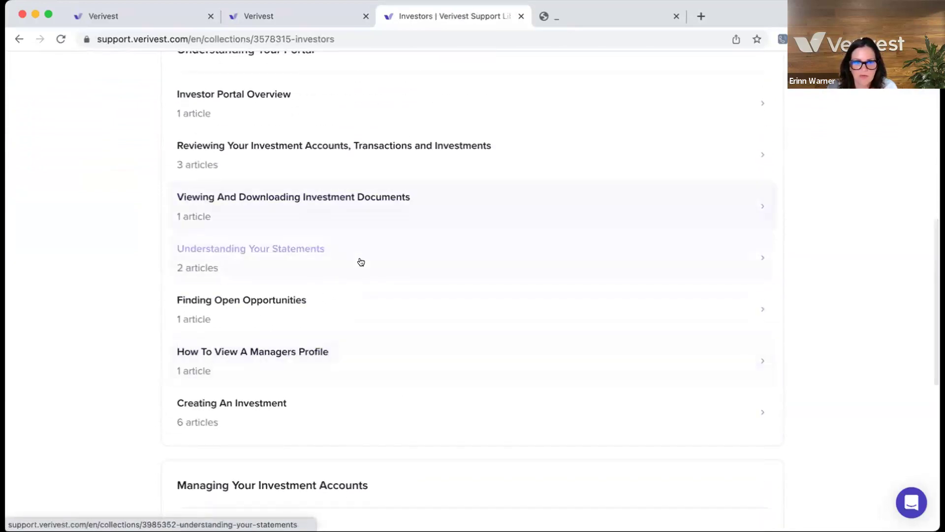
pyautogui.scroll(1, 399, 193)
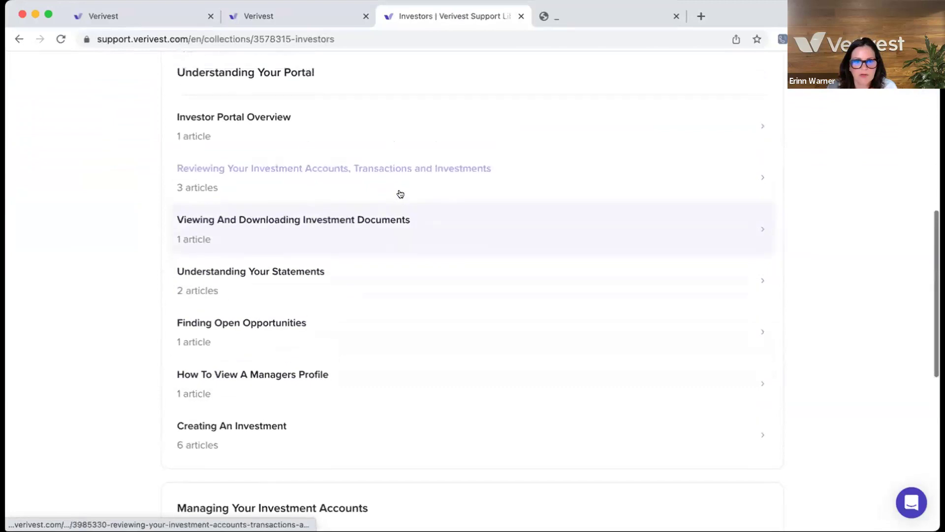
pyautogui.click(400, 188)
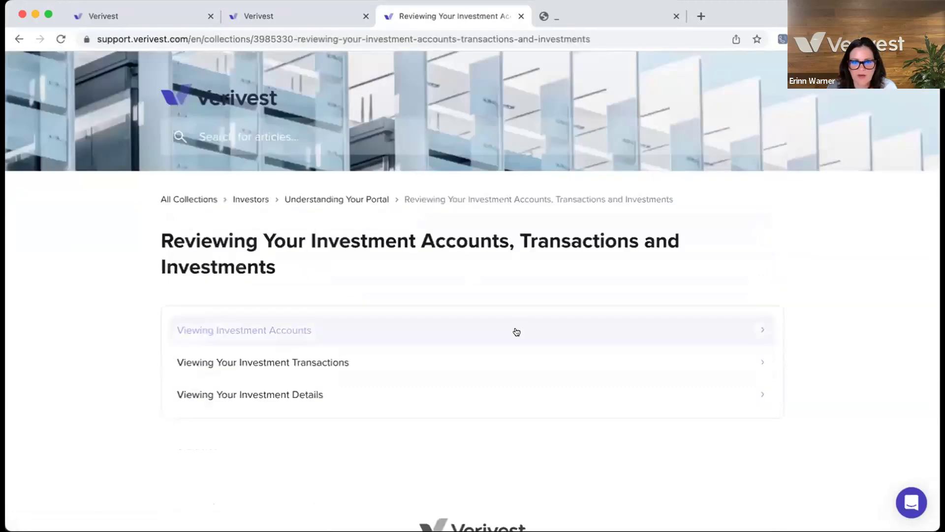
# Step: Open and read the Viewing Your Investment Transactions article
pyautogui.scroll(-2, 515, 331)
pyautogui.click(399, 301)
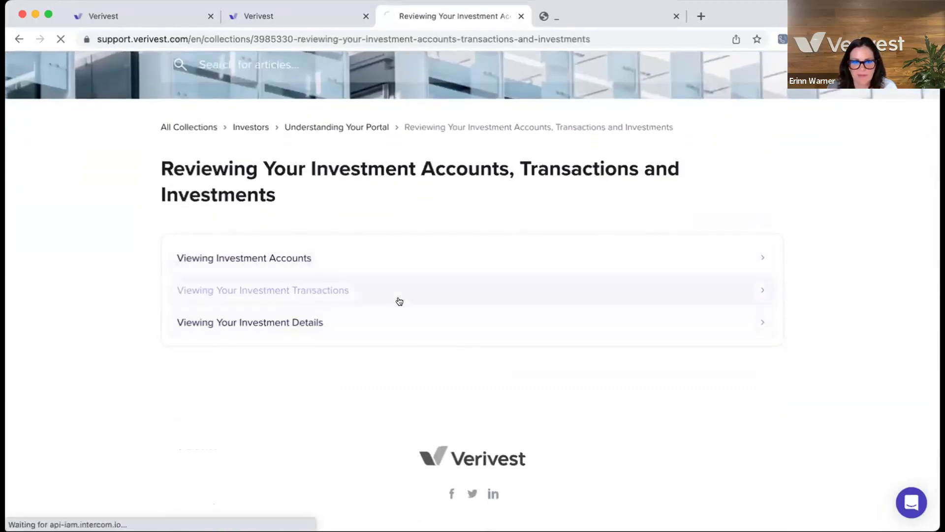
pyautogui.scroll(-3, 447, 338)
pyautogui.scroll(-3, 448, 336)
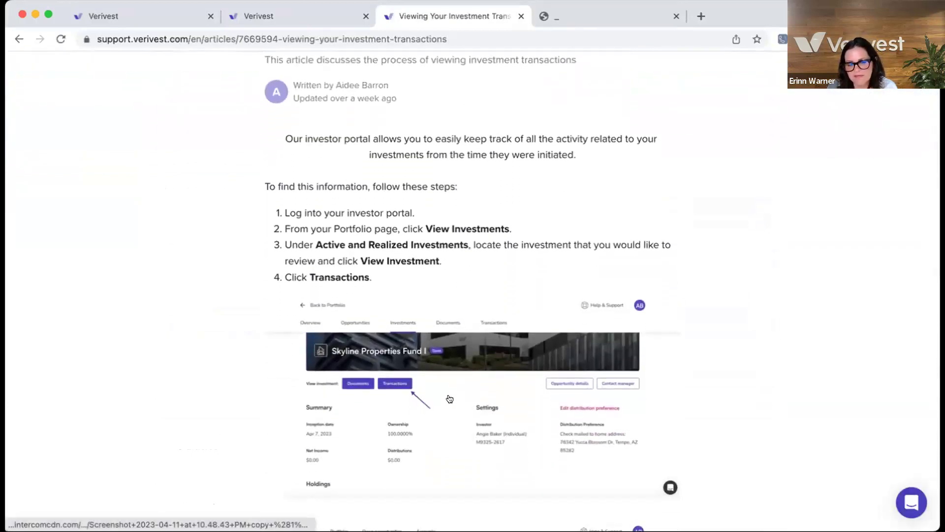
pyautogui.scroll(5, 433, 440)
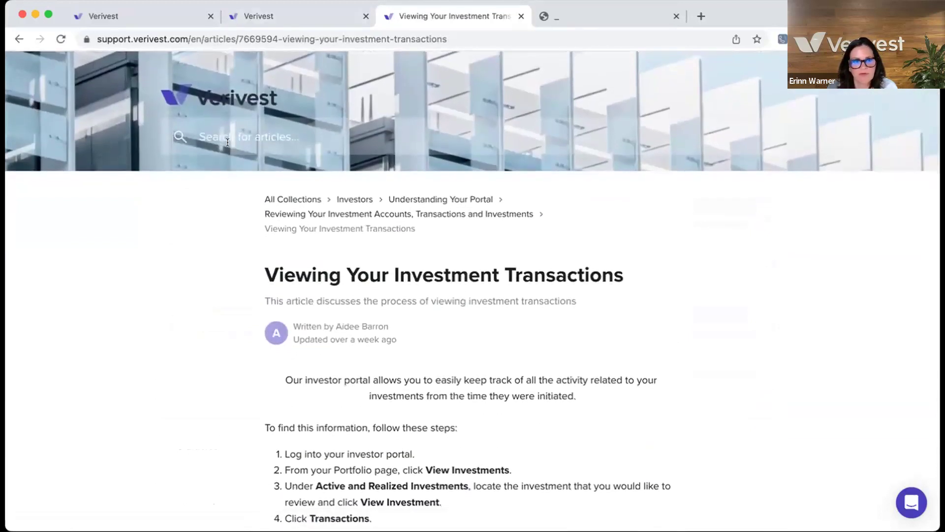
# Step: Search support articles for 'statements' and read Viewing Or Downloading Your Investment Documents
pyautogui.click(217, 134)
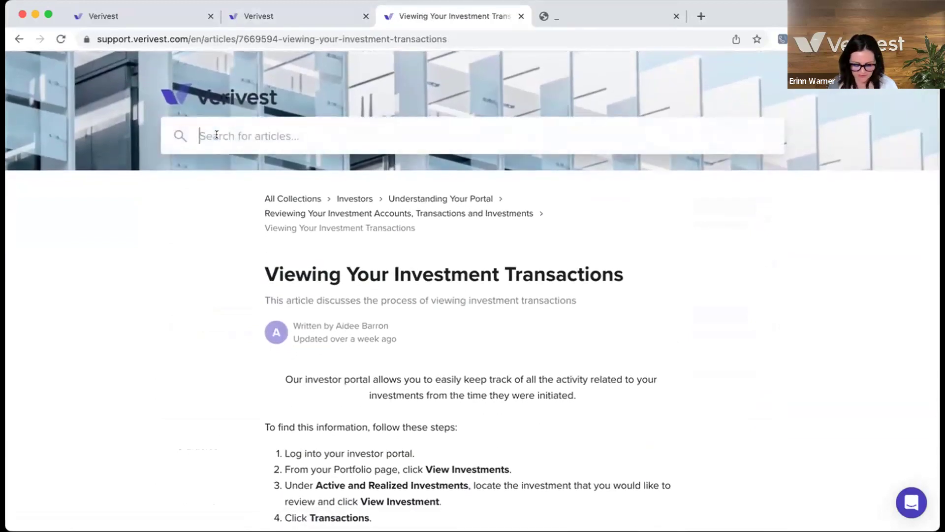
pyautogui.write('statements')
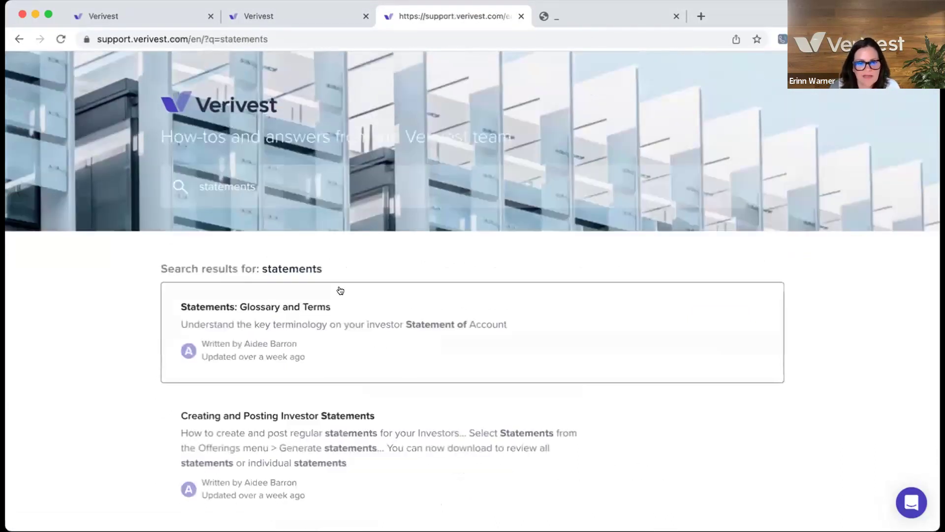
pyautogui.scroll(-4, 340, 290)
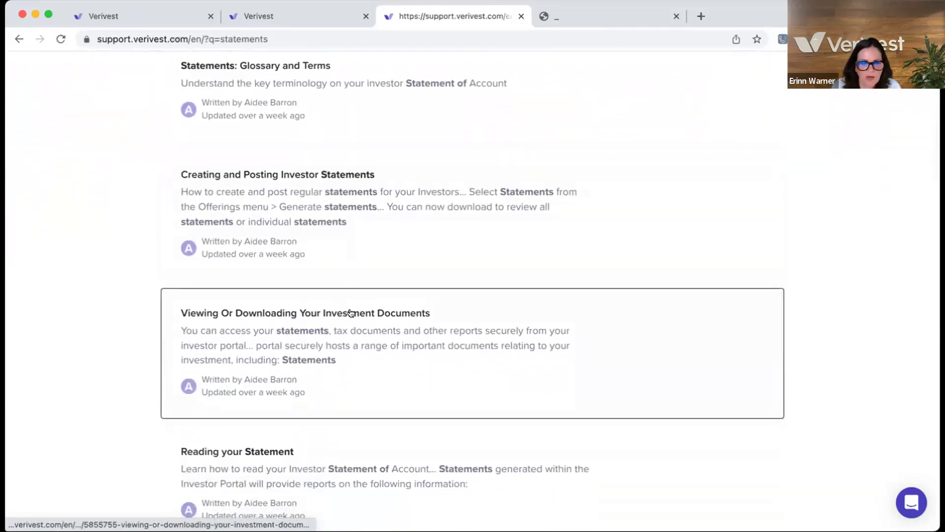
pyautogui.click(351, 313)
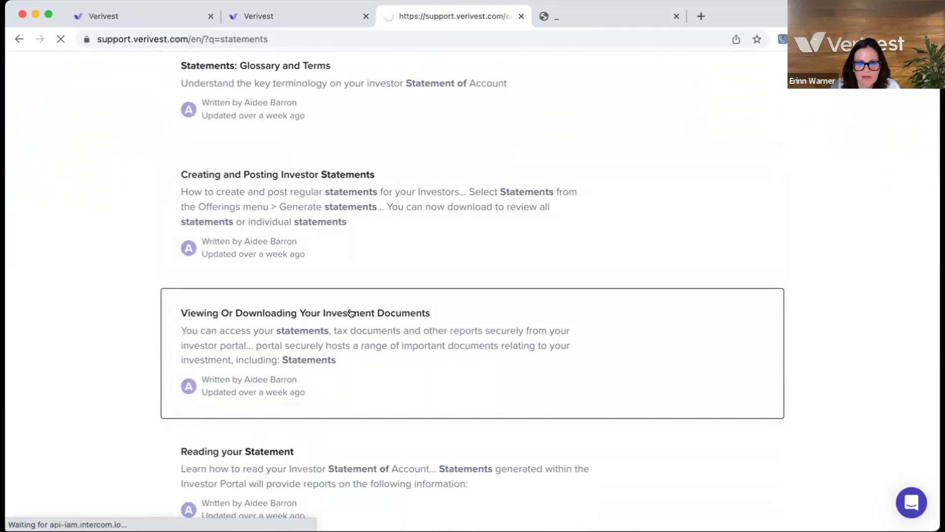
pyautogui.scroll(-4, 351, 313)
pyautogui.scroll(-2, 351, 313)
pyautogui.scroll(-5, 351, 313)
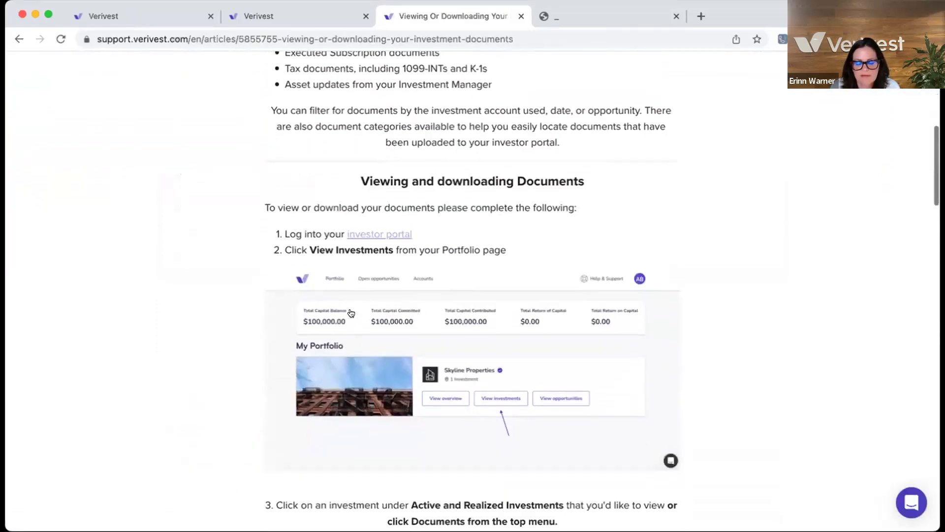
pyautogui.scroll(-4, 351, 313)
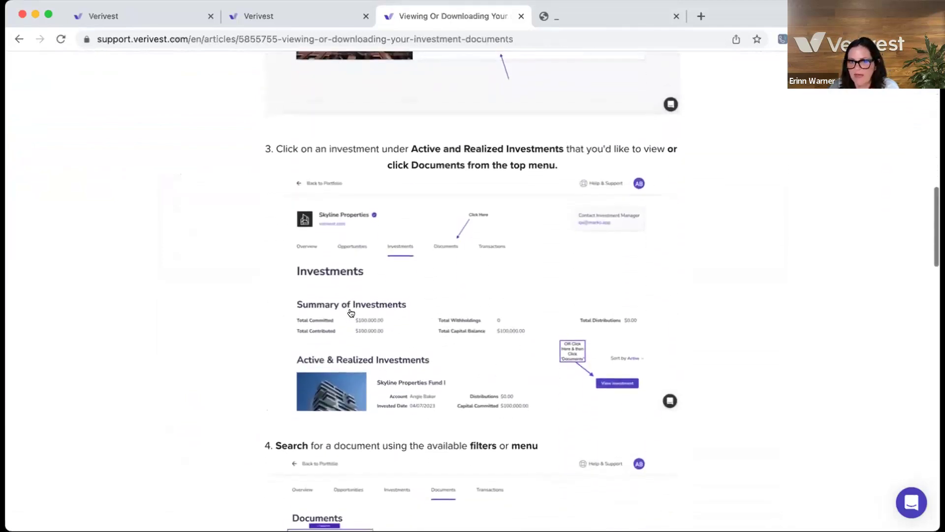
pyautogui.scroll(-2, 351, 313)
pyautogui.scroll(13, 351, 313)
pyautogui.scroll(5, 351, 313)
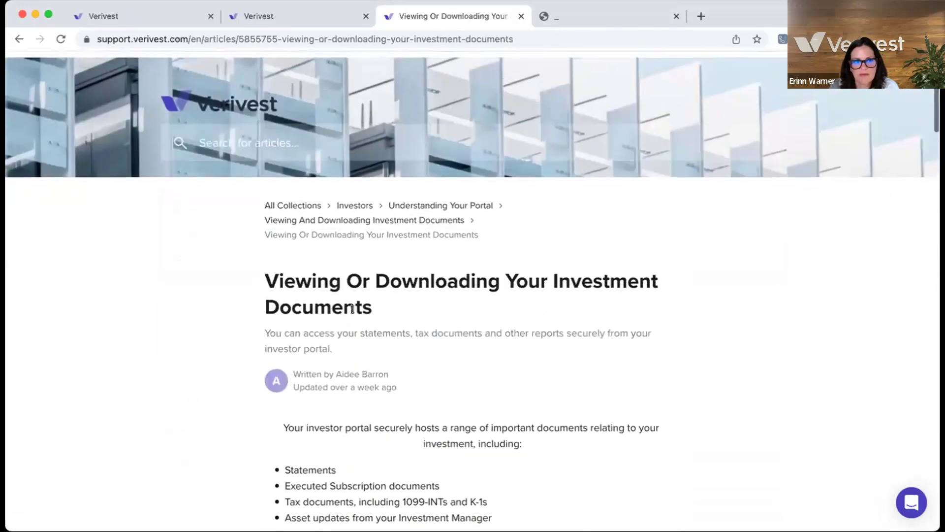